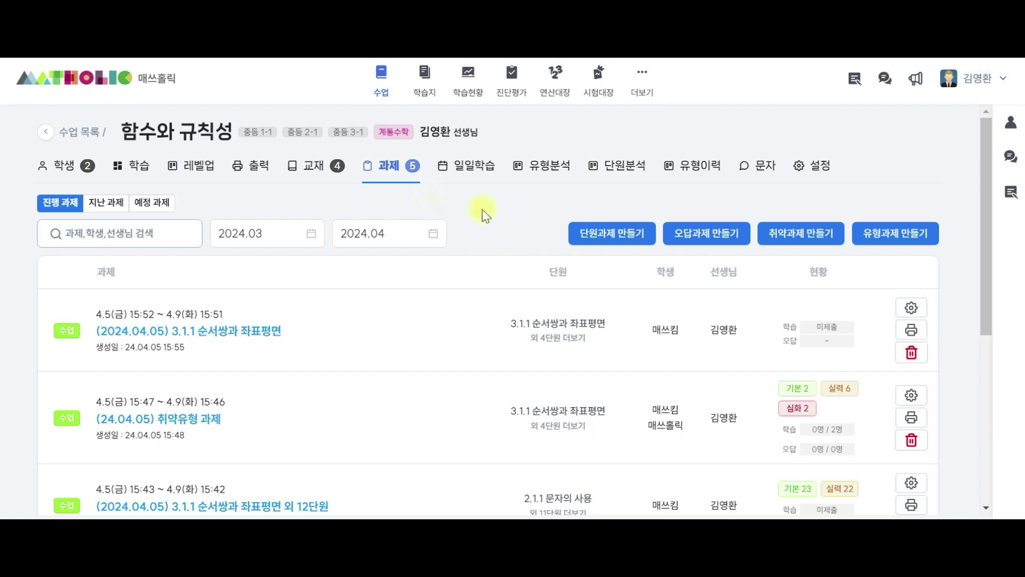
Step: Review the class's in-progress (진행 과제), past (지난 과제) and scheduled (예정 과제) assignments, returning to the in-progress list
{"action": "scroll", "coordinate": [454, 299], "scroll_direction": "down", "scroll_amount": 5}
{"action": "scroll", "coordinate": [456, 299], "scroll_direction": "up", "scroll_amount": 5}
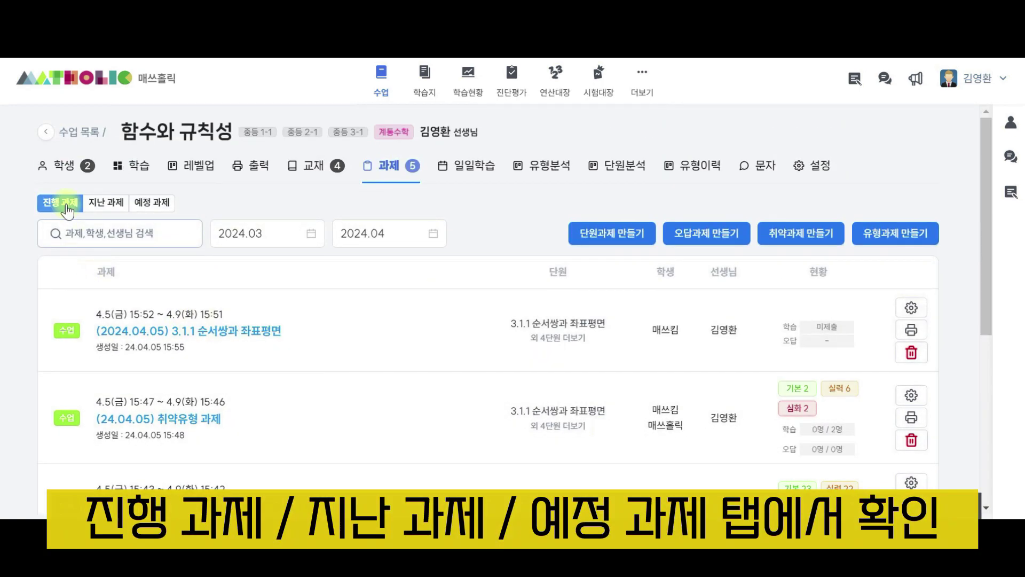
{"action": "left_click", "coordinate": [109, 209]}
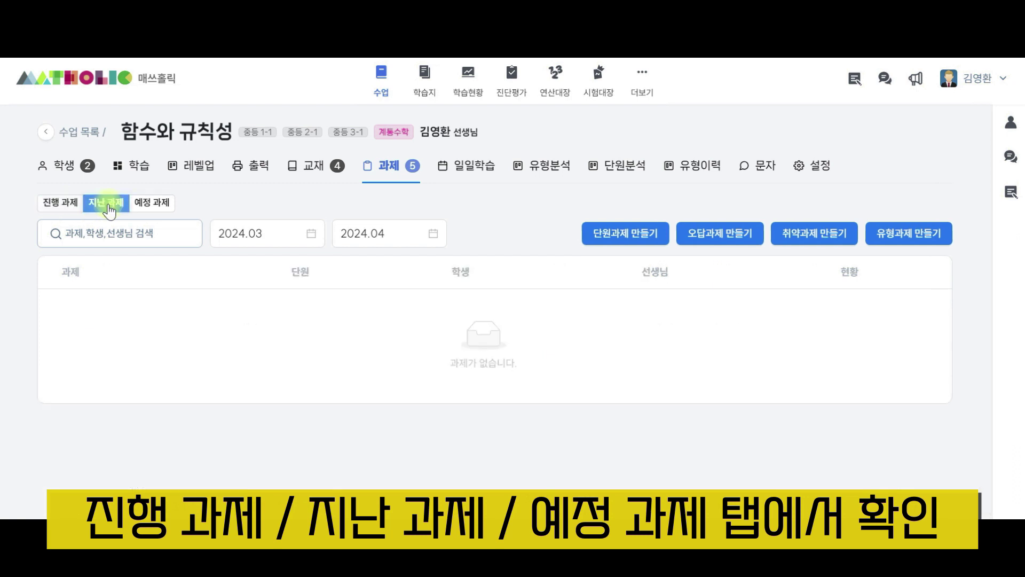
{"action": "left_click", "coordinate": [155, 203]}
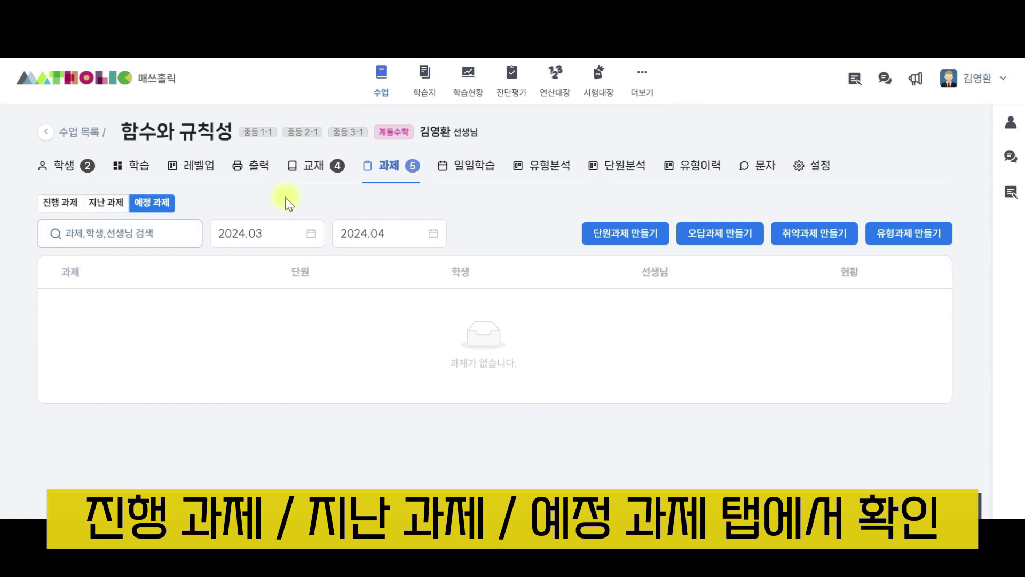
{"action": "left_click", "coordinate": [105, 202]}
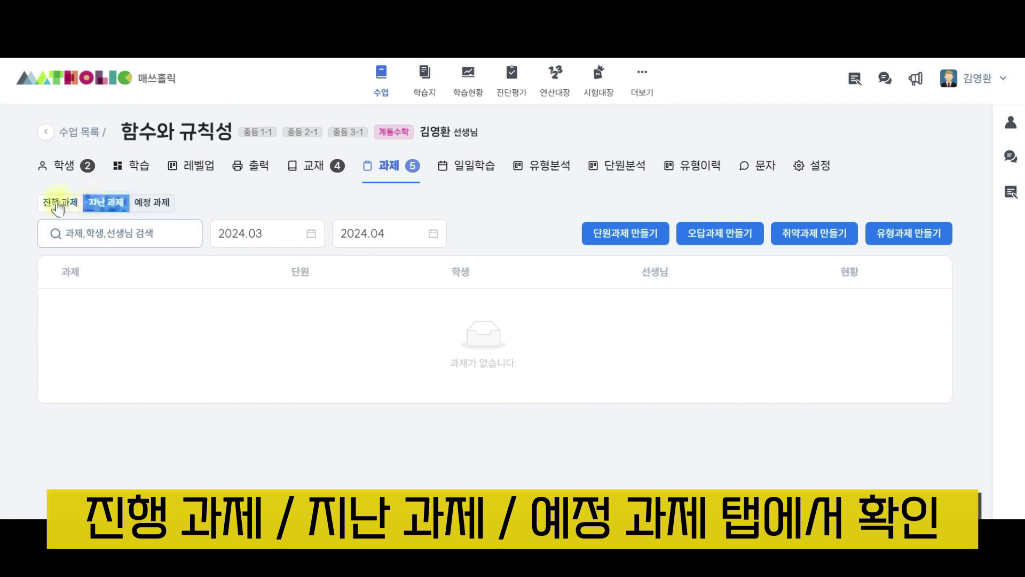
{"action": "left_click", "coordinate": [58, 206]}
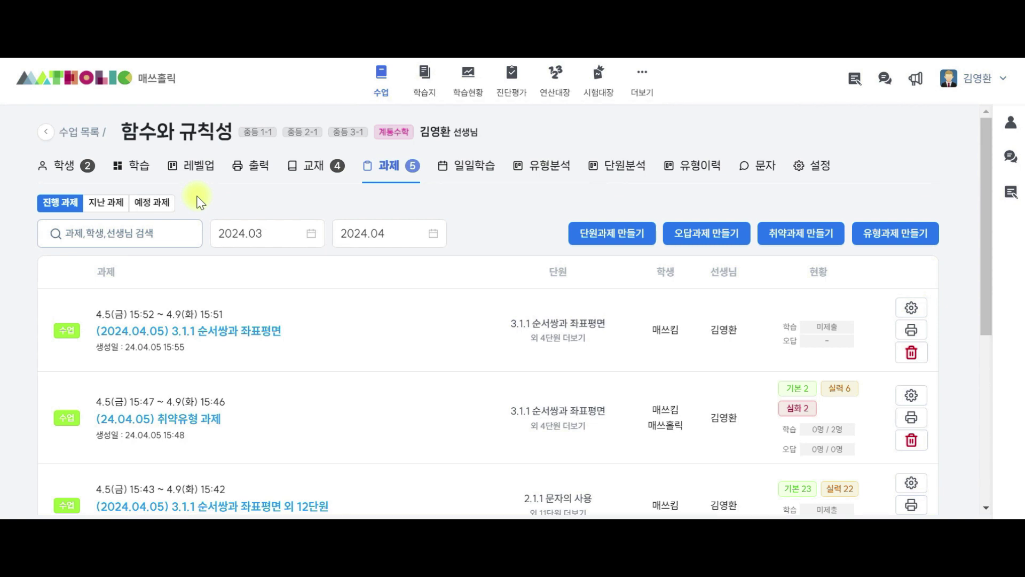
Step: Look through the individual assignments (개인과제) under the worksheets area (학습지)
{"action": "left_click", "coordinate": [425, 85]}
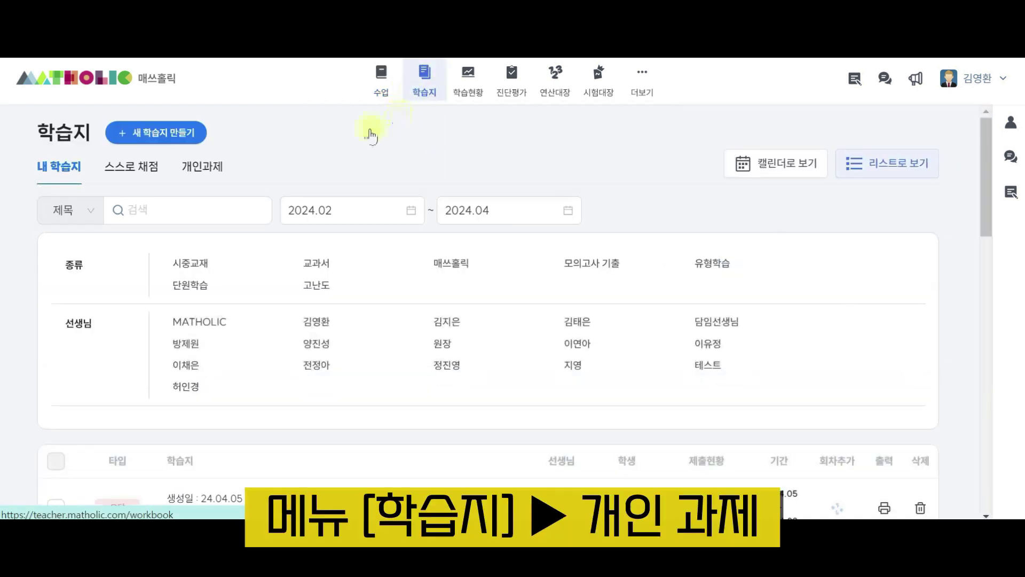
{"action": "left_click", "coordinate": [211, 167]}
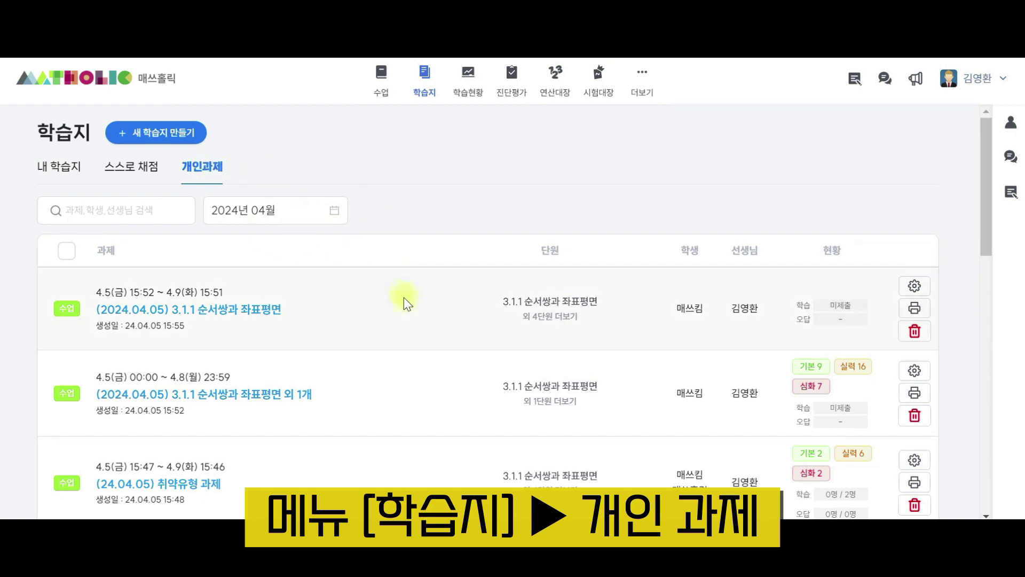
{"action": "scroll", "coordinate": [404, 304], "scroll_direction": "down", "scroll_amount": 2}
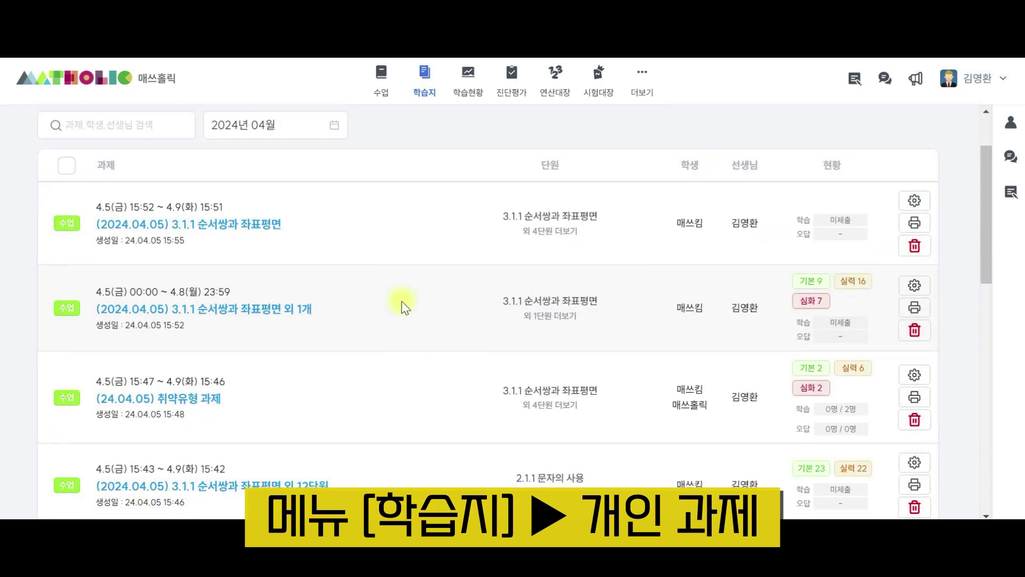
{"action": "scroll", "coordinate": [404, 304], "scroll_direction": "down", "scroll_amount": 4}
{"action": "scroll", "coordinate": [404, 303], "scroll_direction": "down", "scroll_amount": 5}
{"action": "scroll", "coordinate": [402, 303], "scroll_direction": "up", "scroll_amount": 10}
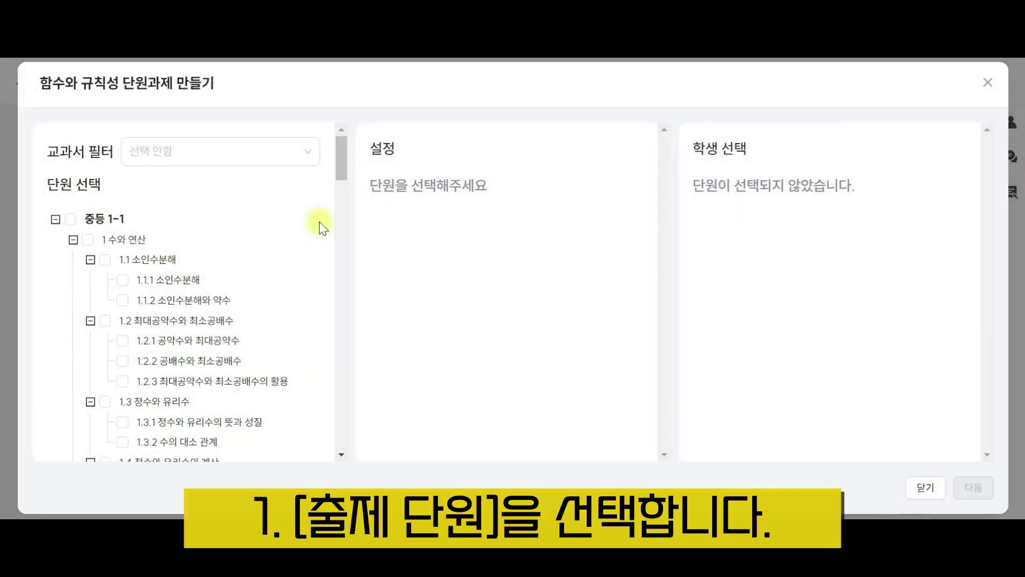
Step: Include all of 2 문자와 식 and 3 좌표평면과 그래프 from 중등 1-1 in the unit assignment
{"action": "left_click_drag", "start_coordinate": [342, 172], "coordinate": [338, 209]}
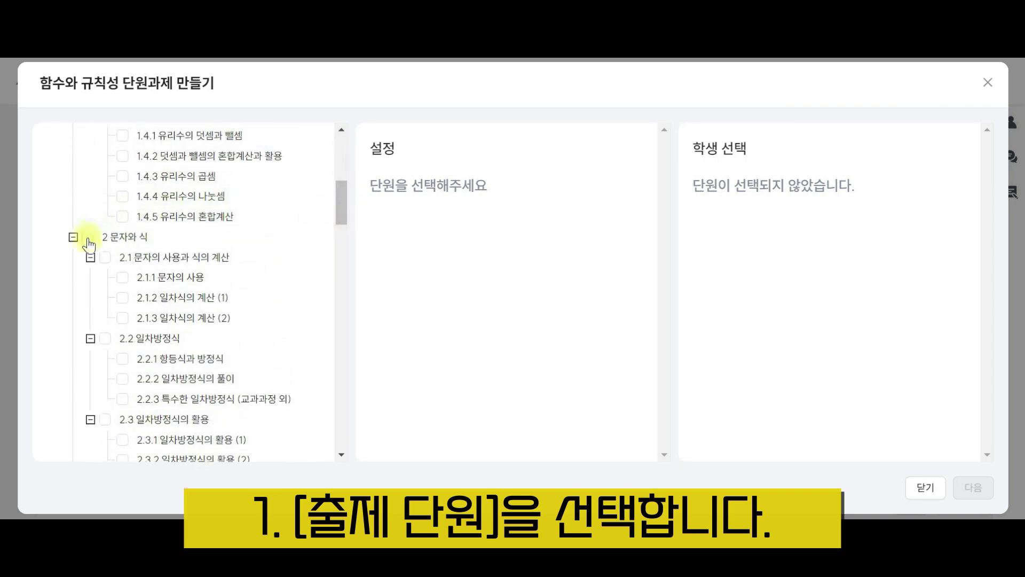
{"action": "left_click", "coordinate": [89, 238]}
{"action": "scroll", "coordinate": [270, 236], "scroll_direction": "down", "scroll_amount": 3}
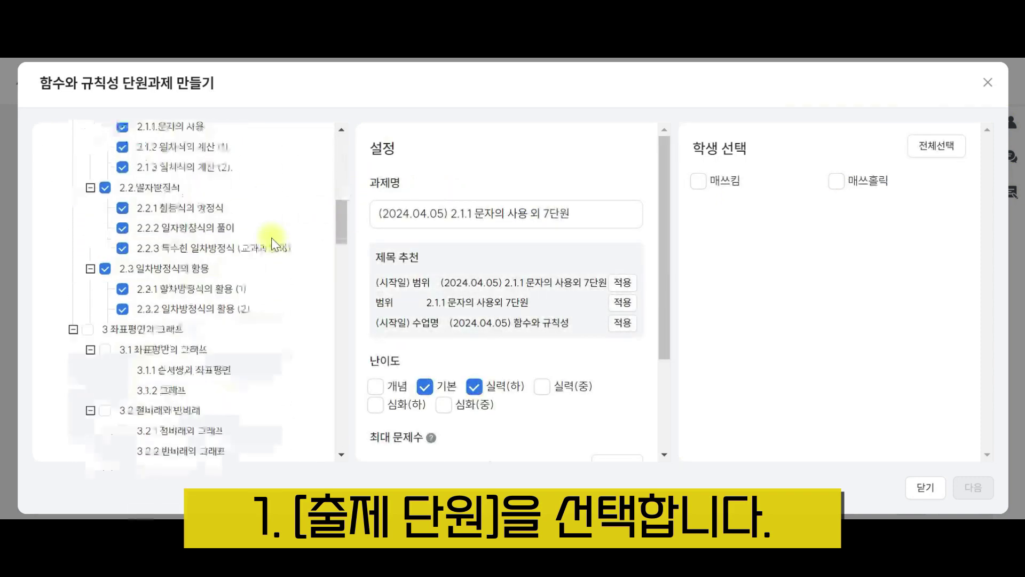
{"action": "left_click", "coordinate": [88, 320]}
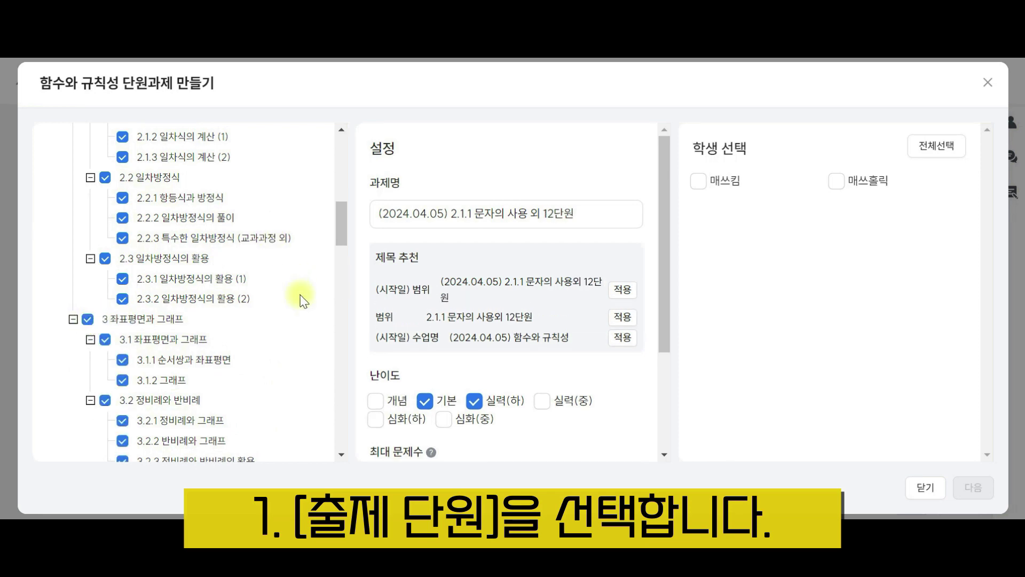
{"action": "scroll", "coordinate": [301, 288], "scroll_direction": "up", "scroll_amount": 10}
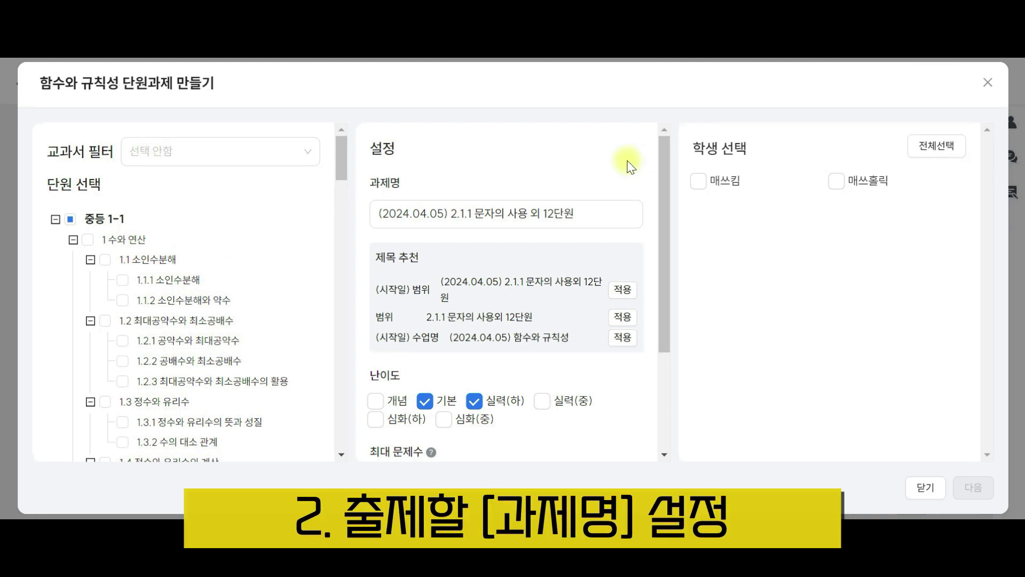
Step: Add the 개념 and 실력(중) difficulty levels to the assignment settings, keeping the suggested assignment title
{"action": "left_click", "coordinate": [608, 225]}
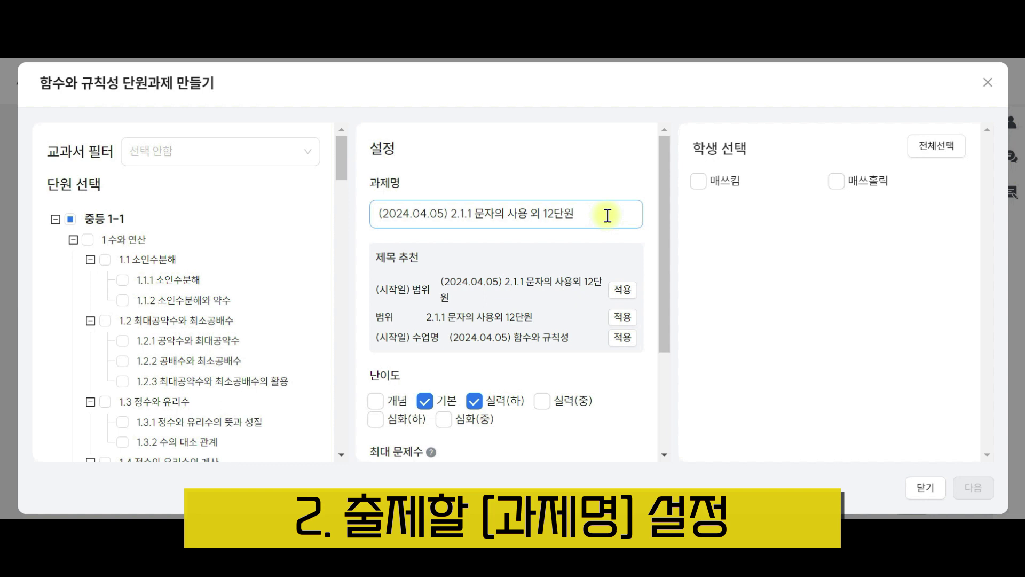
{"action": "scroll", "coordinate": [607, 215], "scroll_direction": "down", "scroll_amount": 2}
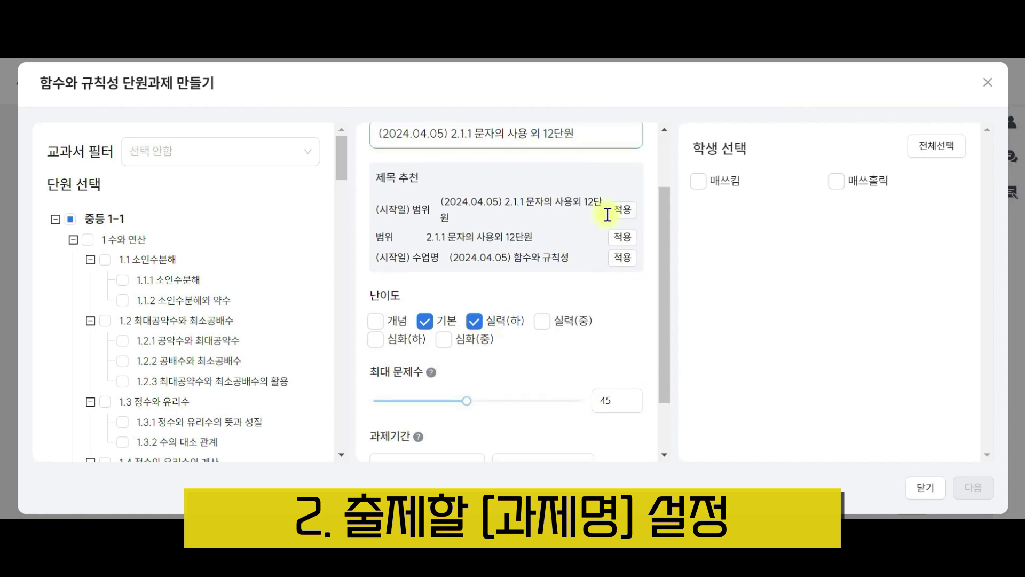
{"action": "scroll", "coordinate": [608, 217], "scroll_direction": "down", "scroll_amount": 2}
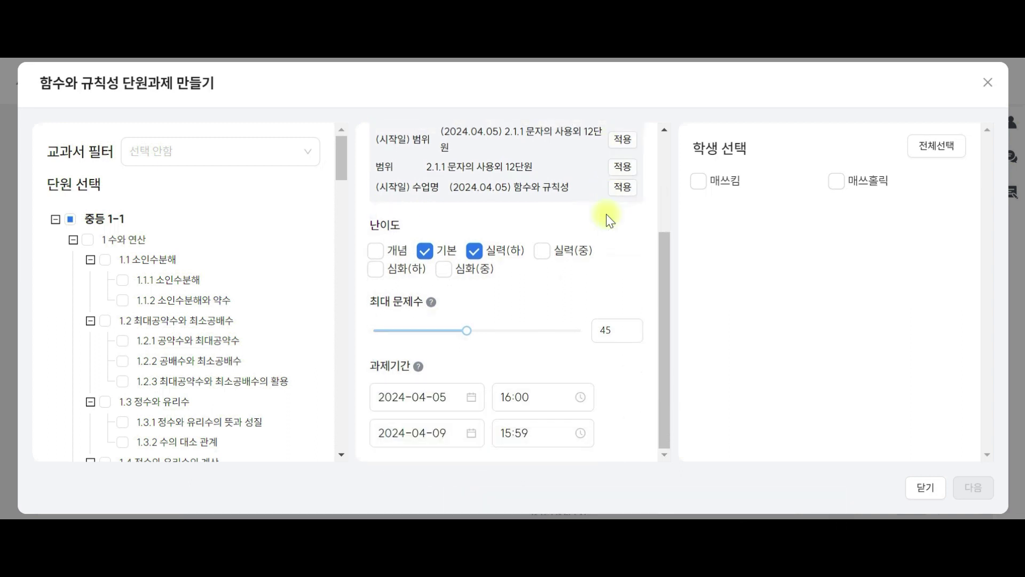
{"action": "left_click", "coordinate": [377, 254]}
{"action": "left_click", "coordinate": [550, 252]}
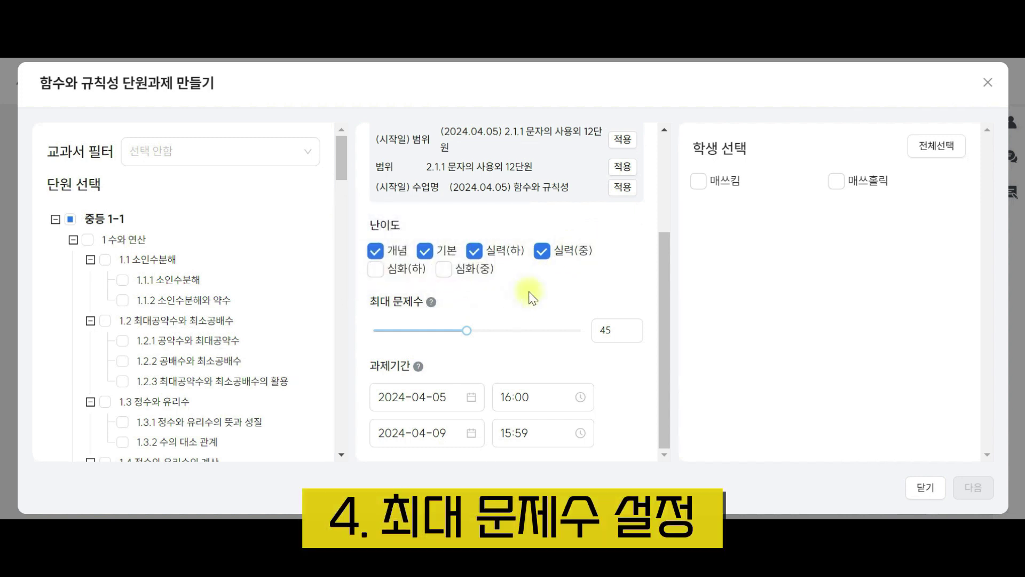
Step: Set the assignment's maximum number of questions (최대 문제수) to 40
{"action": "mouse_move", "coordinate": [469, 334]}
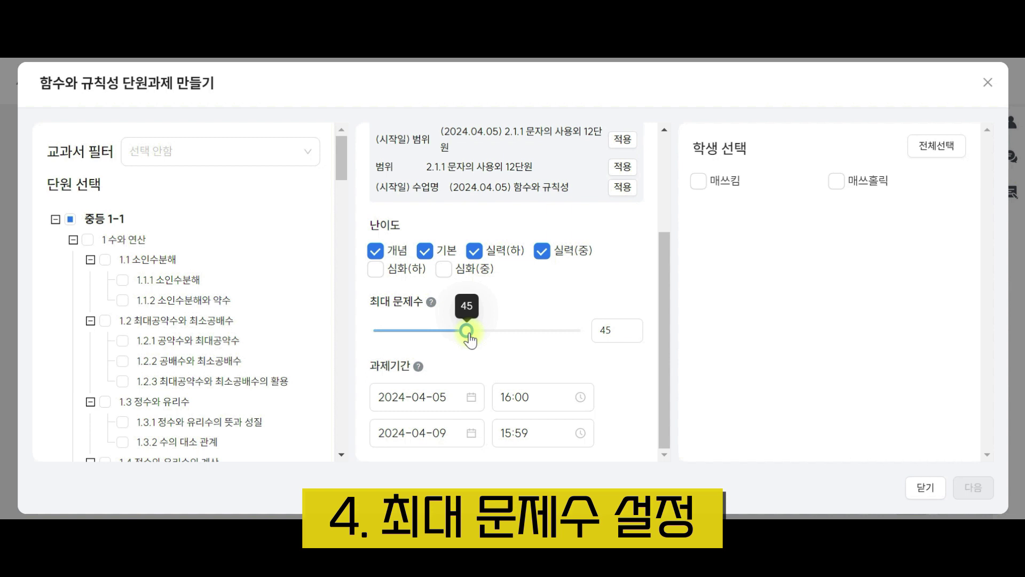
{"action": "left_click_drag", "start_coordinate": [468, 335], "coordinate": [596, 336]}
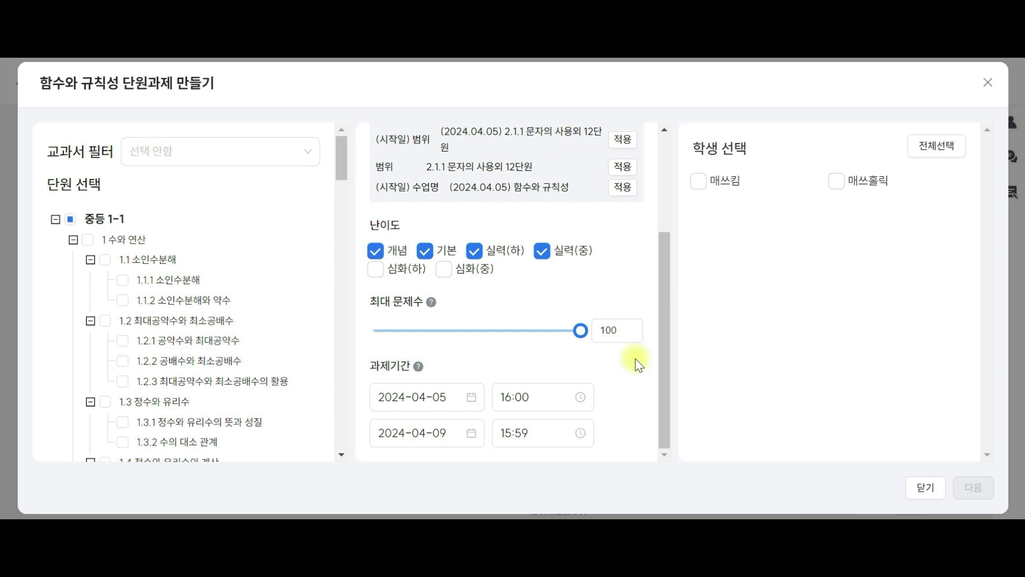
{"action": "mouse_move", "coordinate": [583, 331]}
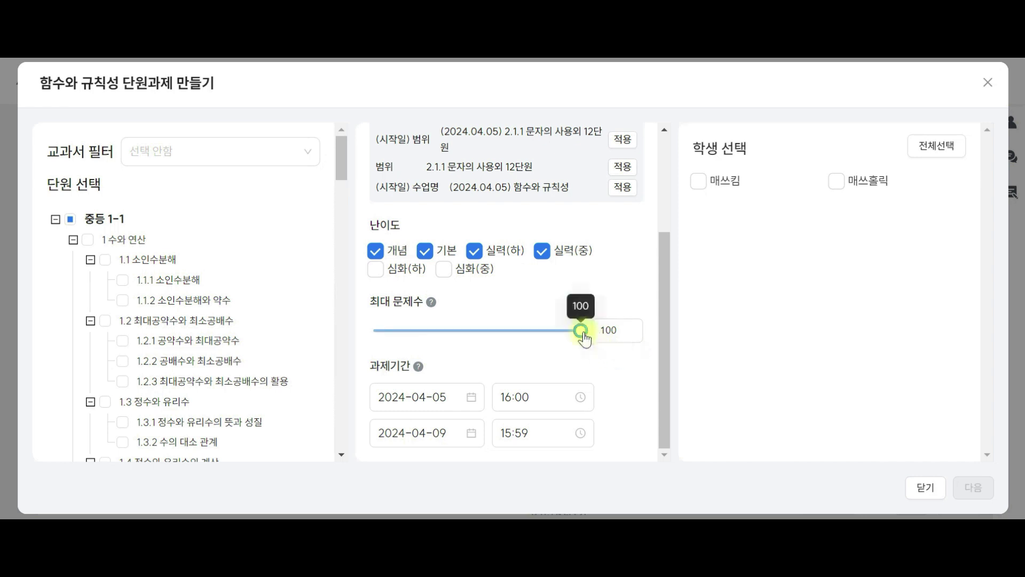
{"action": "left_click_drag", "start_coordinate": [583, 333], "coordinate": [456, 337]}
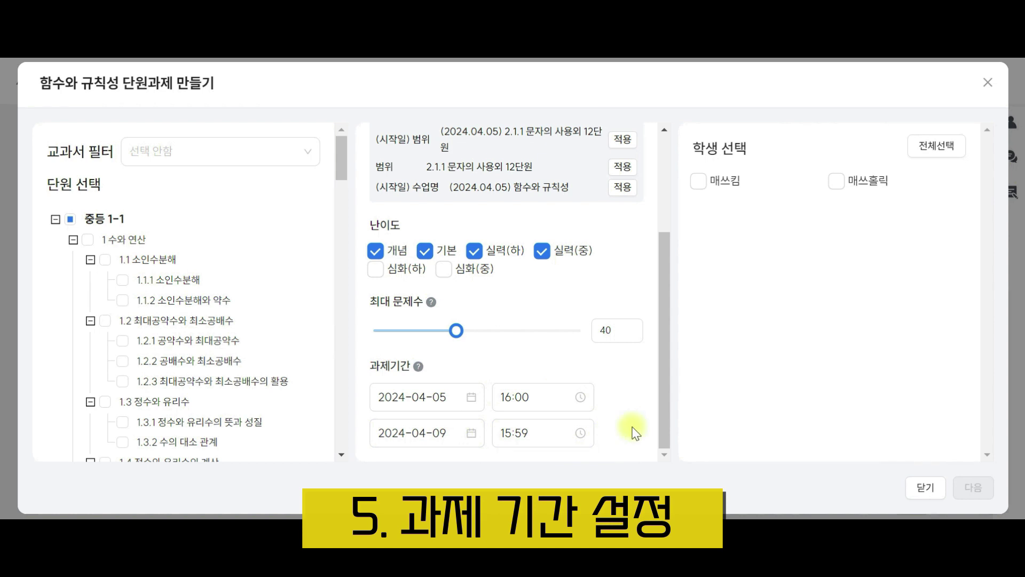
Step: Assign the unit assignment to the first listed student and continue to the question selection
{"action": "left_click_drag", "start_coordinate": [665, 412], "coordinate": [683, 283]}
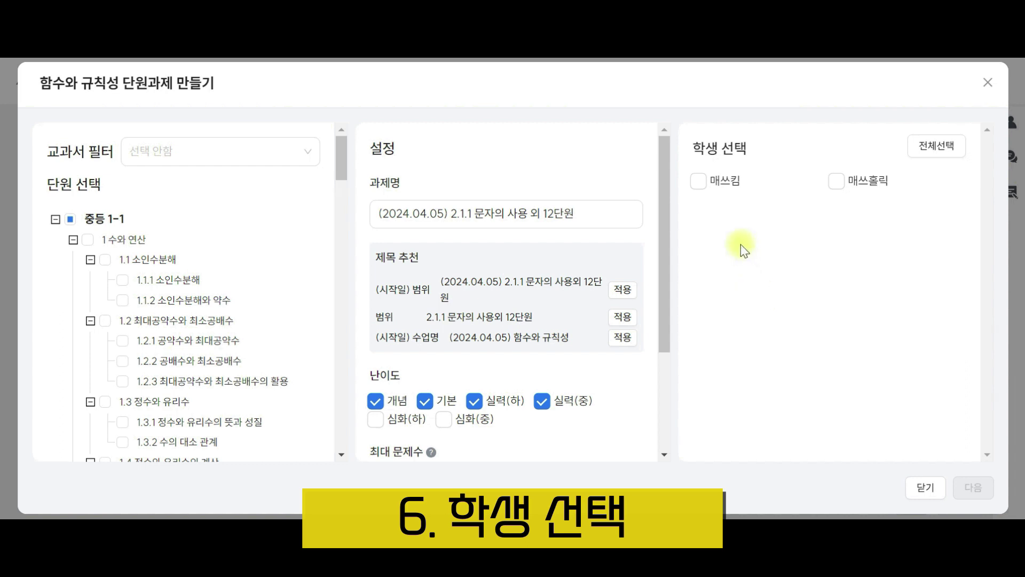
{"action": "left_click", "coordinate": [700, 184]}
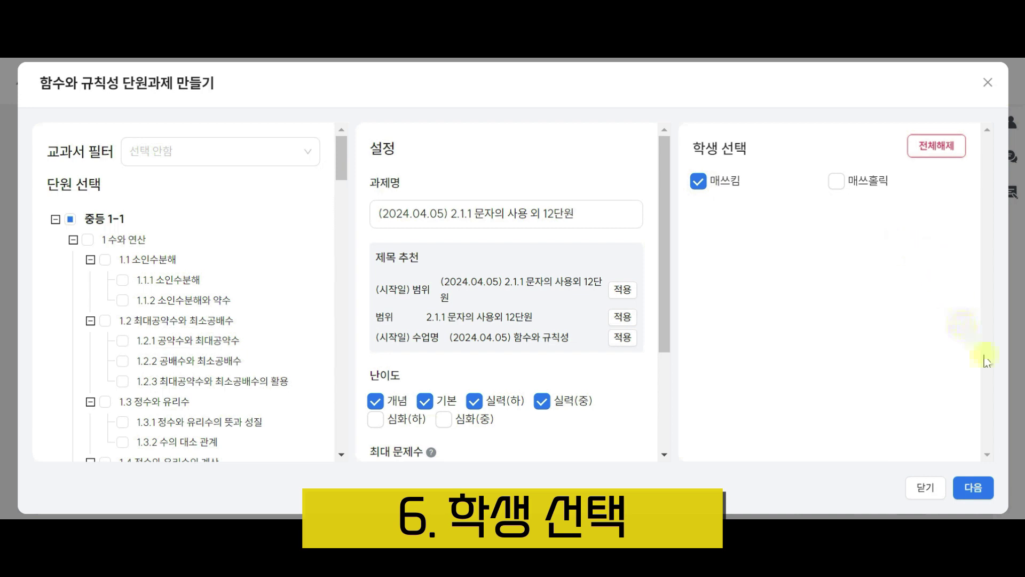
{"action": "left_click", "coordinate": [984, 493]}
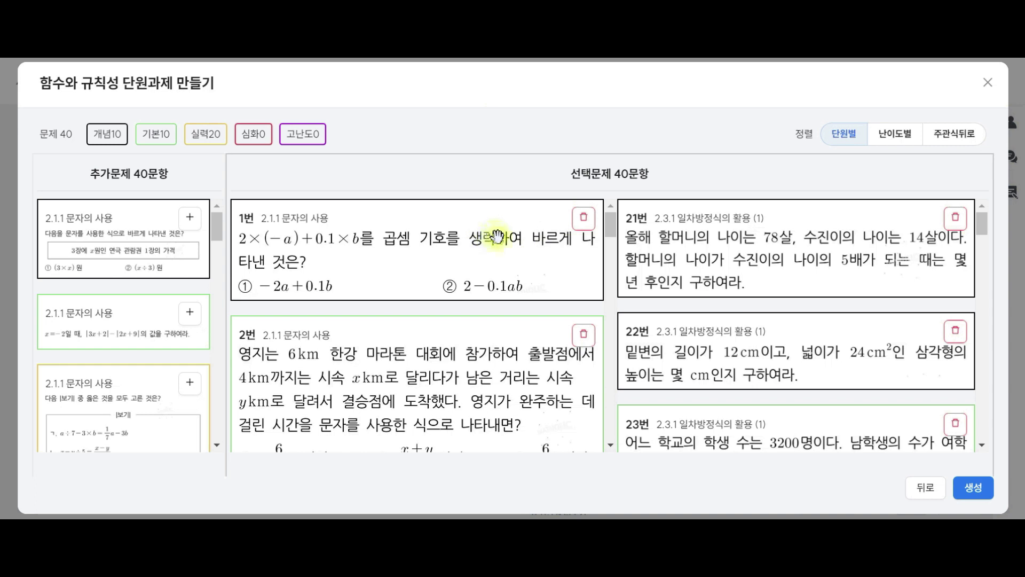
Step: Examine the selected questions in both columns of the assignment preview
{"action": "scroll", "coordinate": [495, 235], "scroll_direction": "down", "scroll_amount": 3}
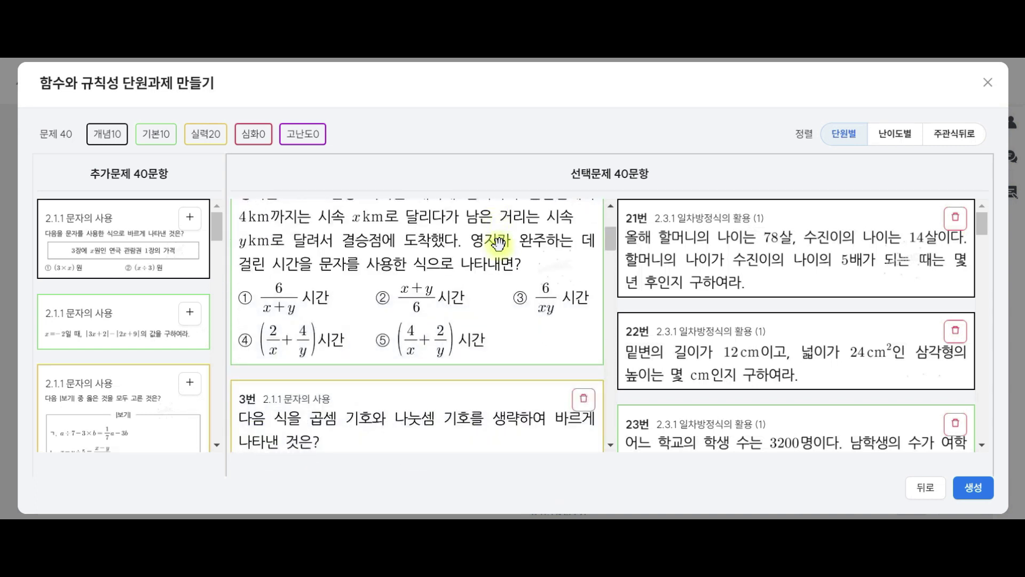
{"action": "scroll", "coordinate": [499, 245], "scroll_direction": "down", "scroll_amount": 6}
{"action": "scroll", "coordinate": [716, 283], "scroll_direction": "down", "scroll_amount": 8}
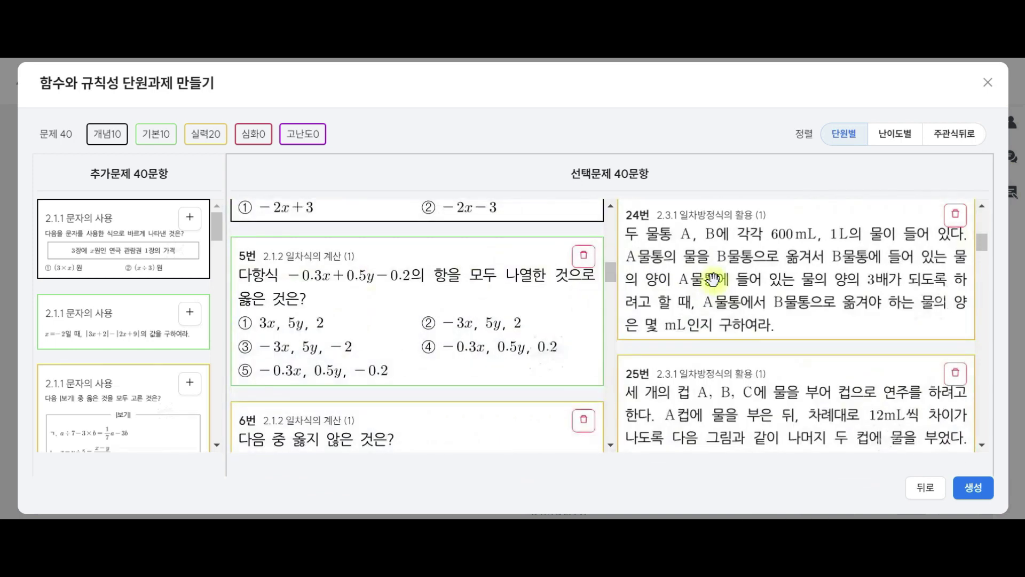
{"action": "scroll", "coordinate": [716, 283], "scroll_direction": "down", "scroll_amount": 10}
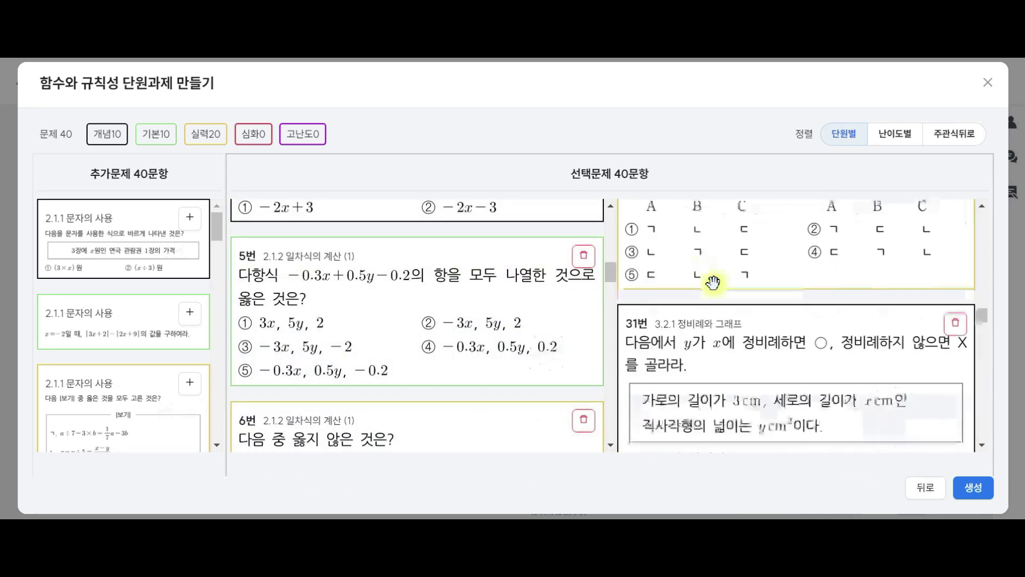
{"action": "scroll", "coordinate": [510, 314], "scroll_direction": "up", "scroll_amount": 7}
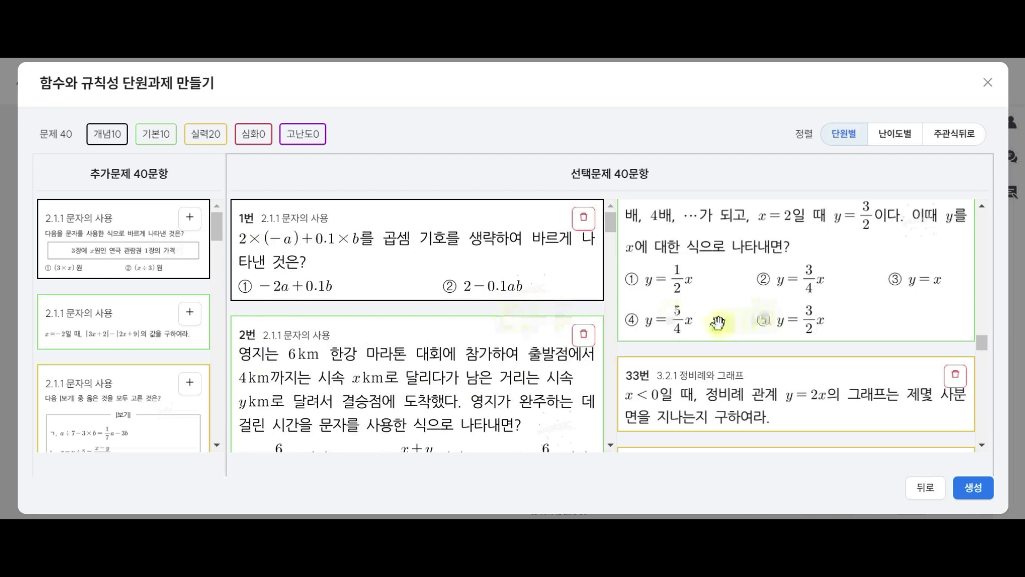
{"action": "scroll", "coordinate": [718, 323], "scroll_direction": "up", "scroll_amount": 5}
{"action": "scroll", "coordinate": [718, 323], "scroll_direction": "up", "scroll_amount": 8}
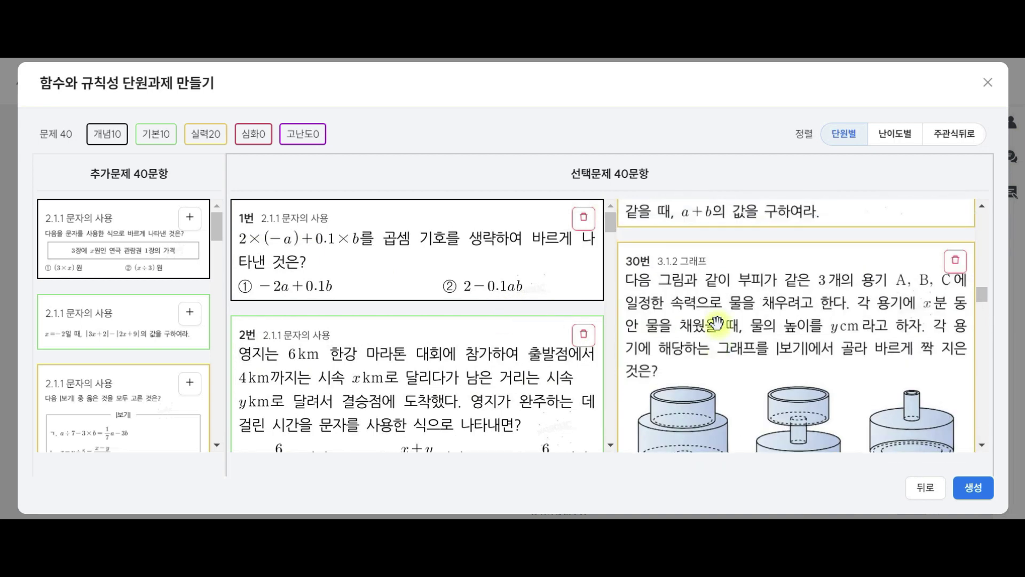
Step: Remove selected question 1 (2.1.1 문자의 사용) and add a 개념-level 2.2.1 항등식과 방정식 question from the additional questions
{"action": "left_click", "coordinate": [584, 218]}
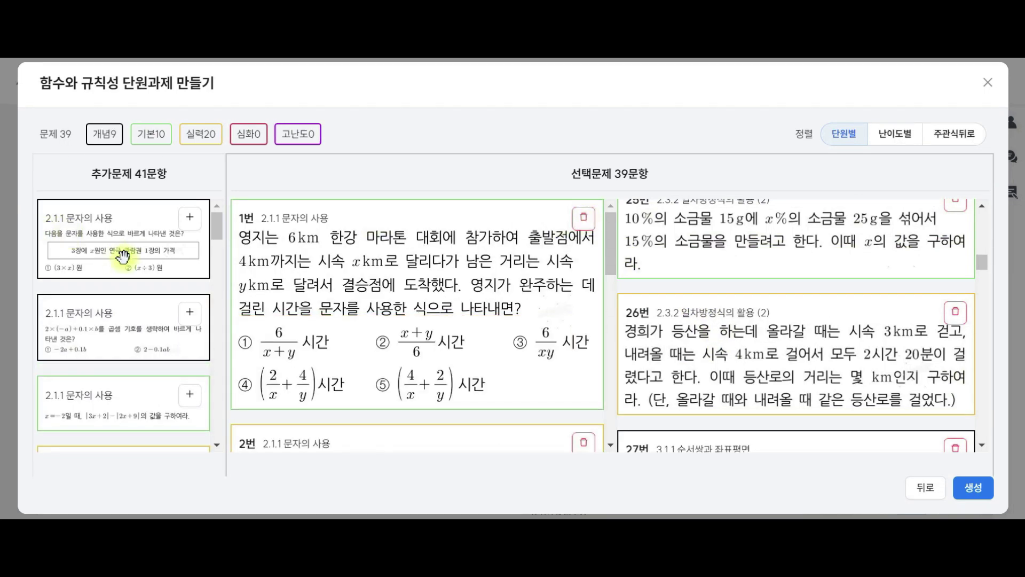
{"action": "scroll", "coordinate": [123, 256], "scroll_direction": "down", "scroll_amount": 10}
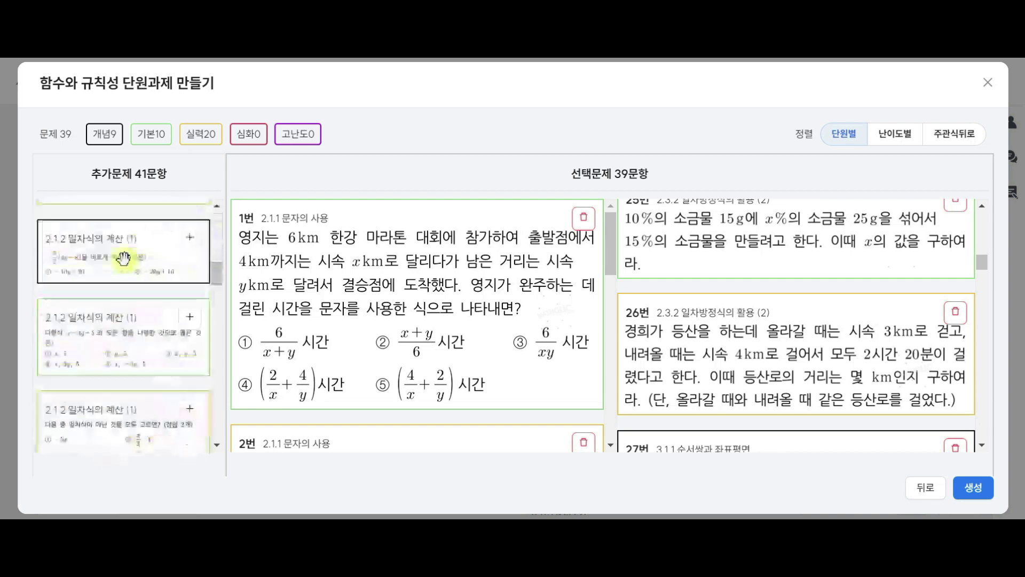
{"action": "scroll", "coordinate": [123, 262], "scroll_direction": "down", "scroll_amount": 5}
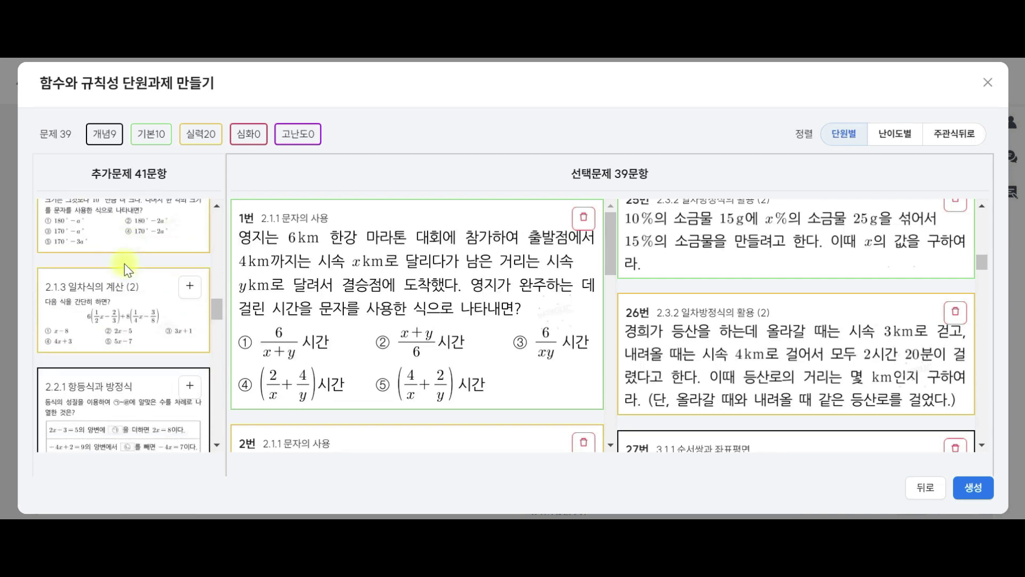
{"action": "scroll", "coordinate": [126, 268], "scroll_direction": "down", "scroll_amount": 3}
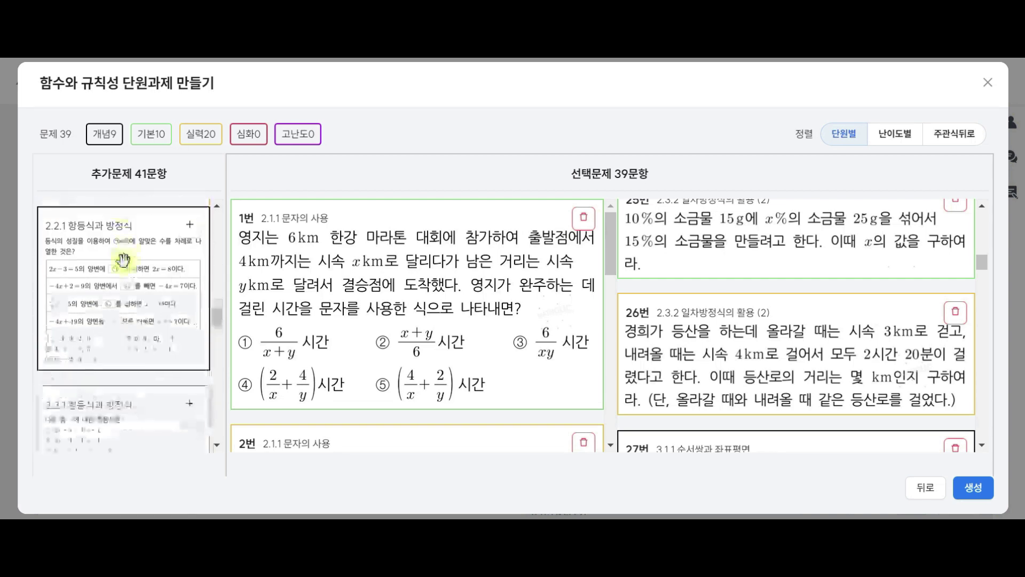
{"action": "left_click", "coordinate": [191, 231]}
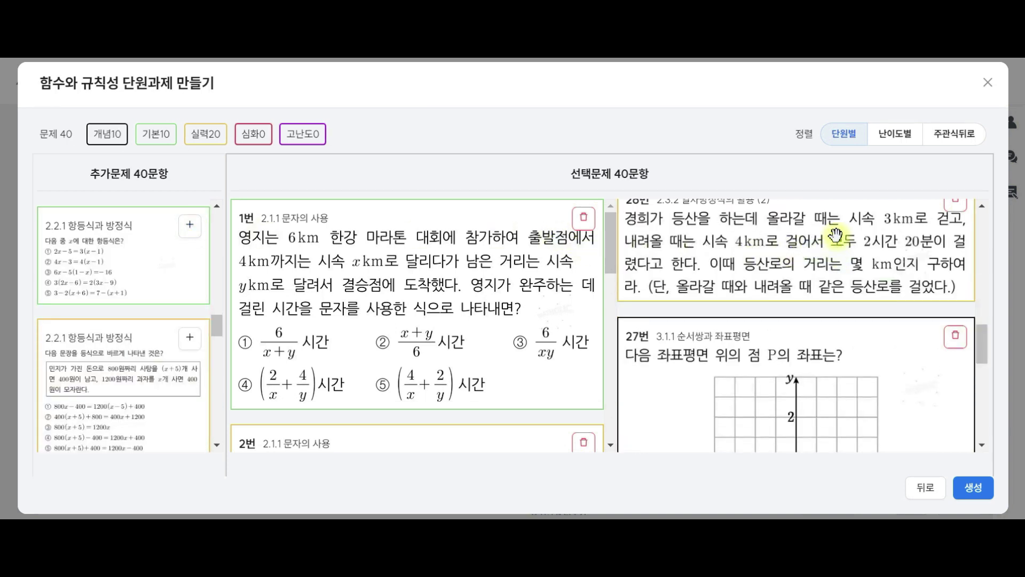
Step: Sort the selected questions by difficulty (난이도별)
{"action": "left_click", "coordinate": [846, 133]}
{"action": "left_click", "coordinate": [902, 136]}
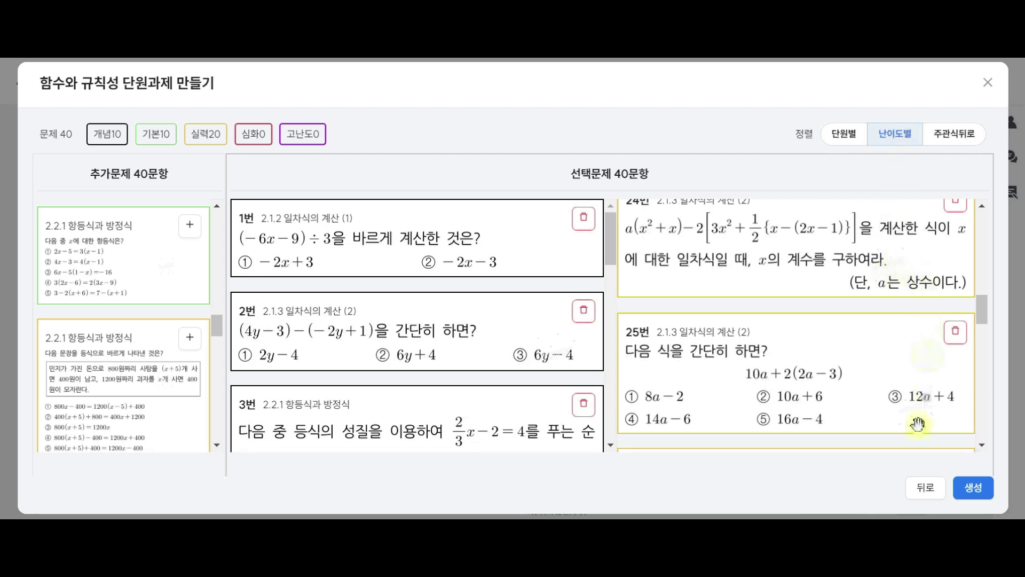
Step: Generate the unit assignment from the selected questions and decline printing it
{"action": "left_click", "coordinate": [978, 489]}
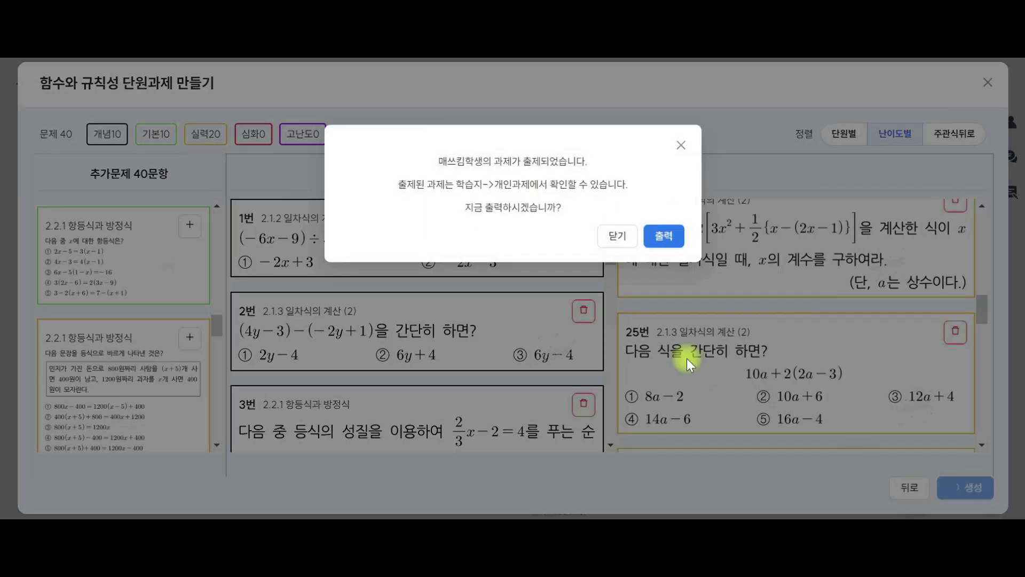
{"action": "left_click", "coordinate": [617, 236]}
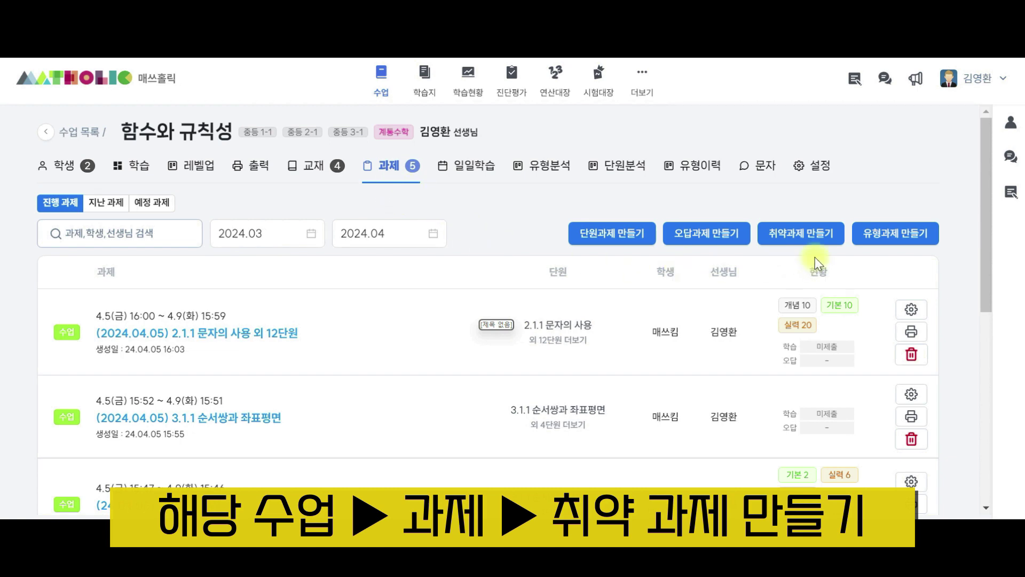
Step: Create the (24.04.05) 취약유형 과제 weak-type assignment with the 2024-02-01 to 2024-04-05 analysis period, without printing it
{"action": "left_click", "coordinate": [814, 239]}
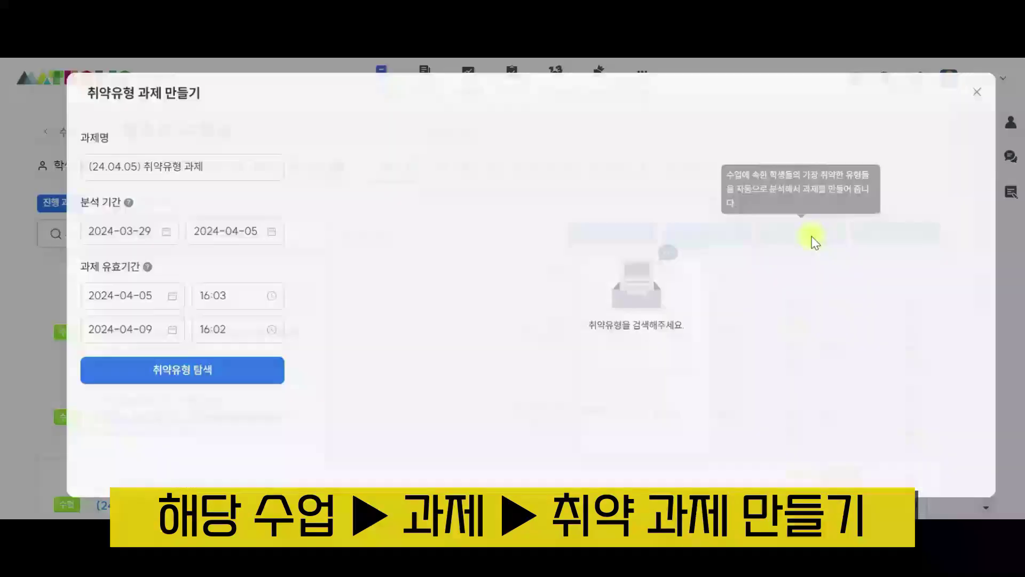
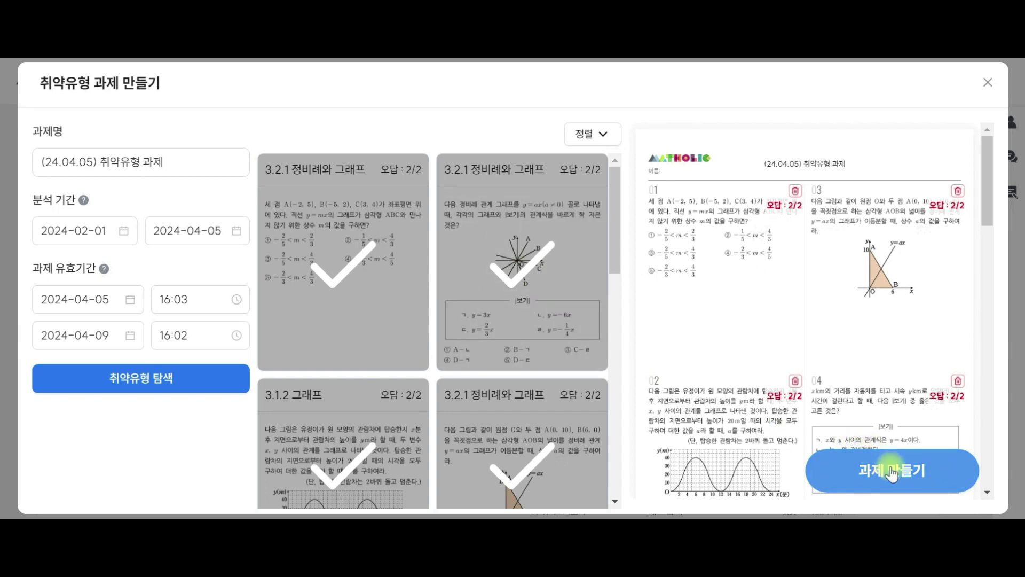
{"action": "left_click", "coordinate": [902, 476]}
{"action": "left_click", "coordinate": [587, 137]}
{"action": "left_click", "coordinate": [581, 139]}
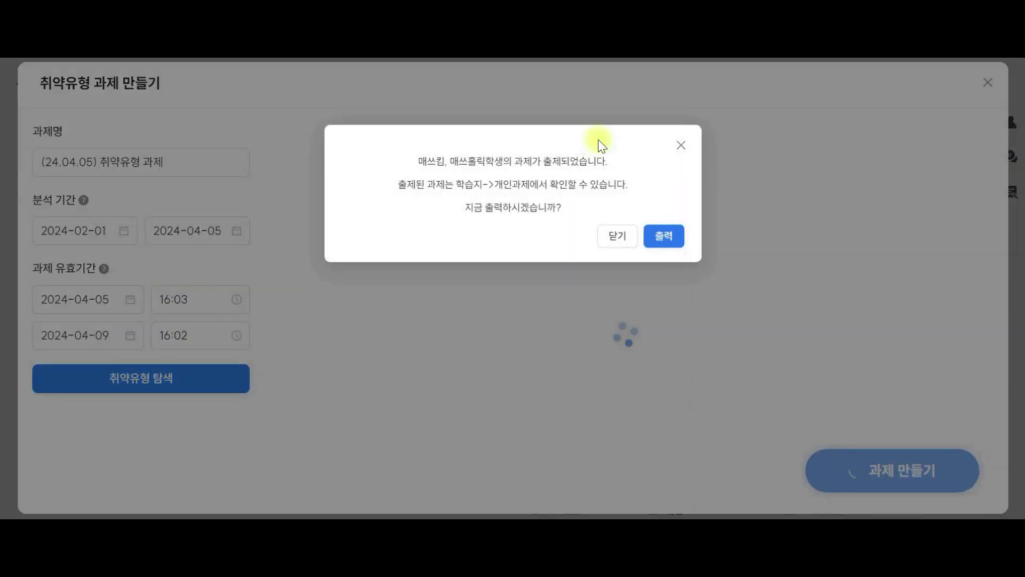
{"action": "left_click", "coordinate": [620, 239]}
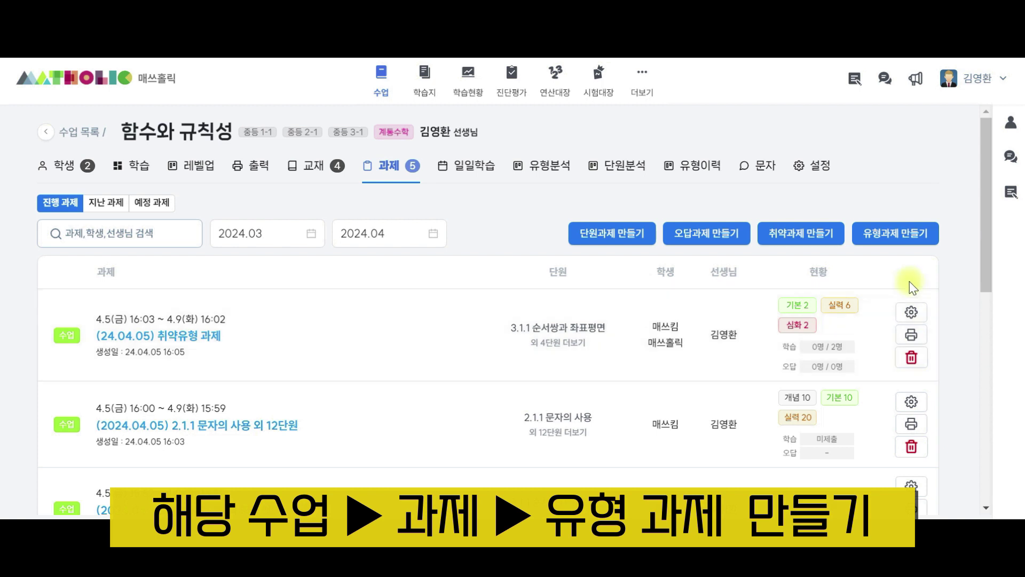
Step: Start a type assignment (유형과제) and select all types in units 3.1.1, 3.1.2 and 3.2.1
{"action": "left_click", "coordinate": [896, 245]}
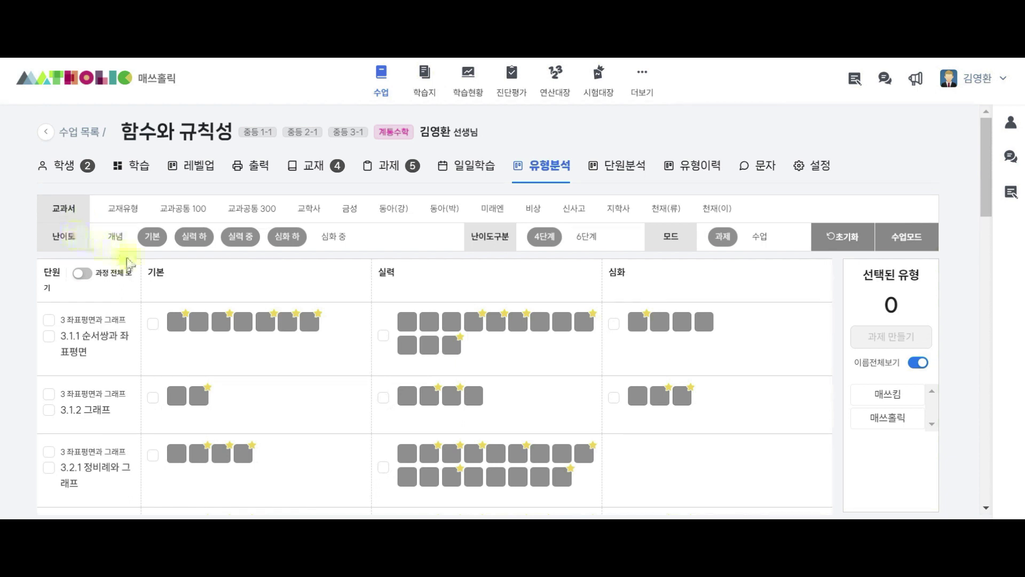
{"action": "left_click", "coordinate": [50, 338]}
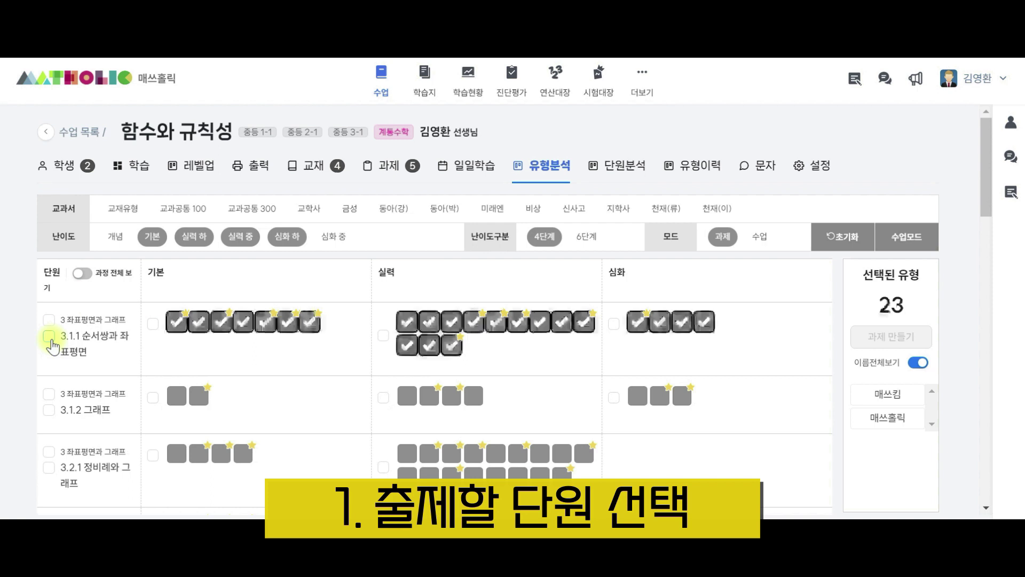
{"action": "scroll", "coordinate": [52, 345], "scroll_direction": "down", "scroll_amount": 2}
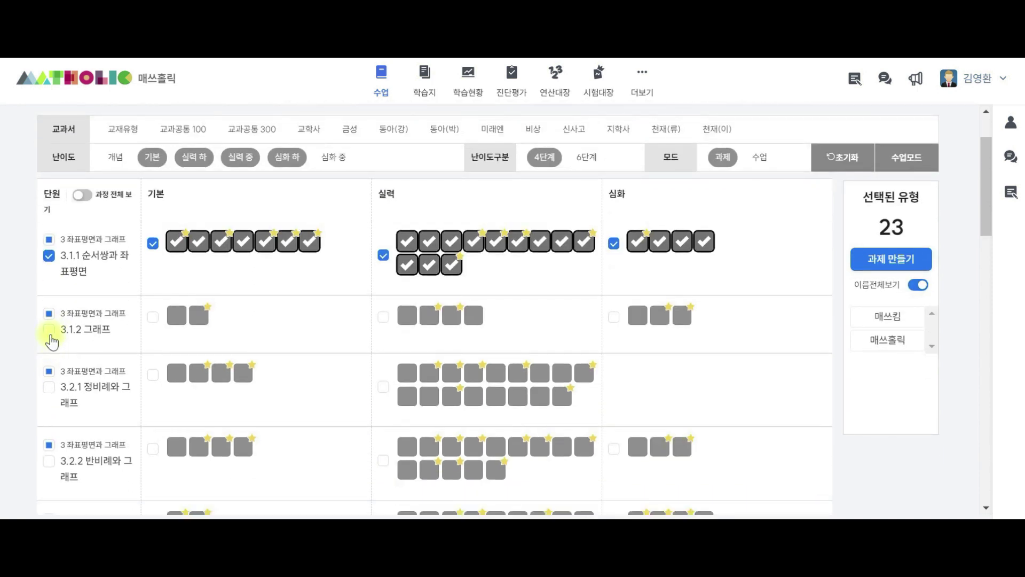
{"action": "left_click", "coordinate": [50, 336]}
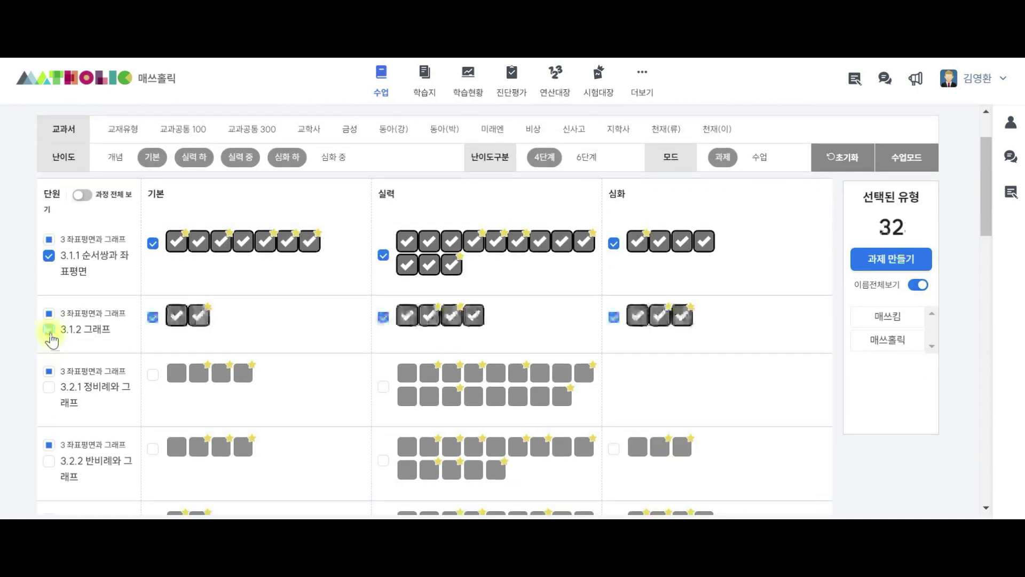
{"action": "left_click", "coordinate": [51, 388]}
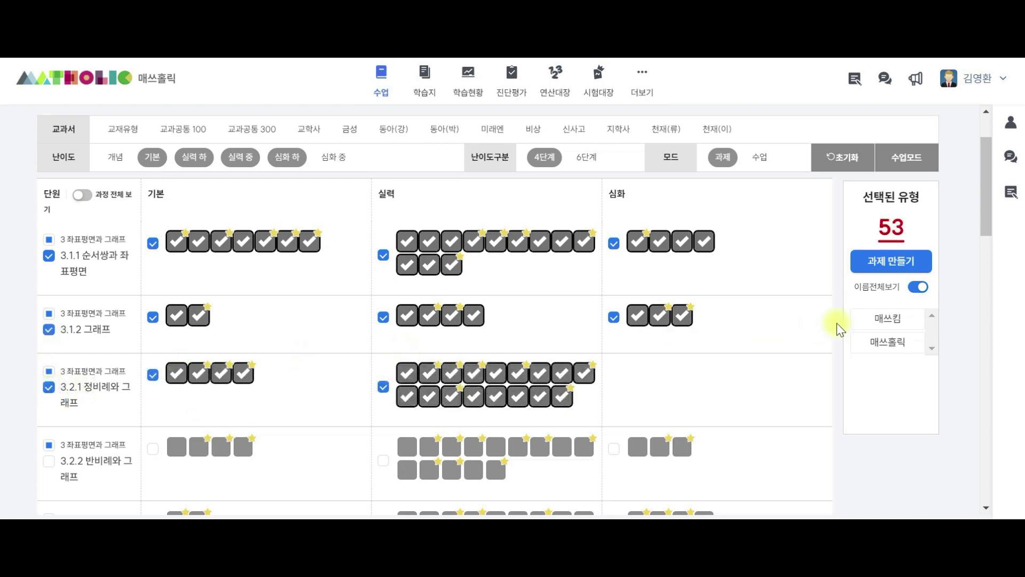
Step: Deselect unit 3.2.1 정비례와 그래프 and open the assignment options for the remaining types
{"action": "left_click", "coordinate": [890, 262]}
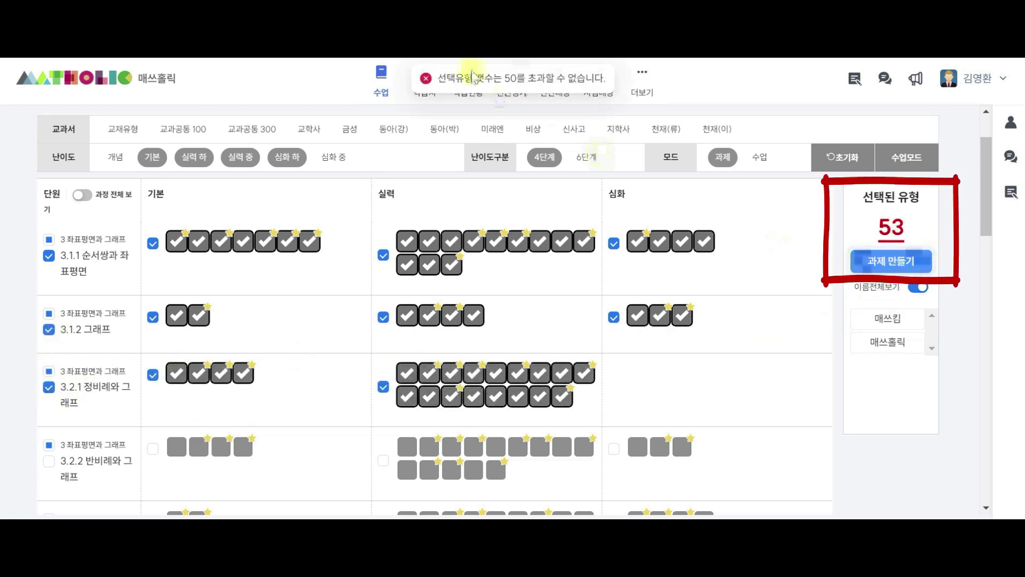
{"action": "left_click", "coordinate": [49, 391]}
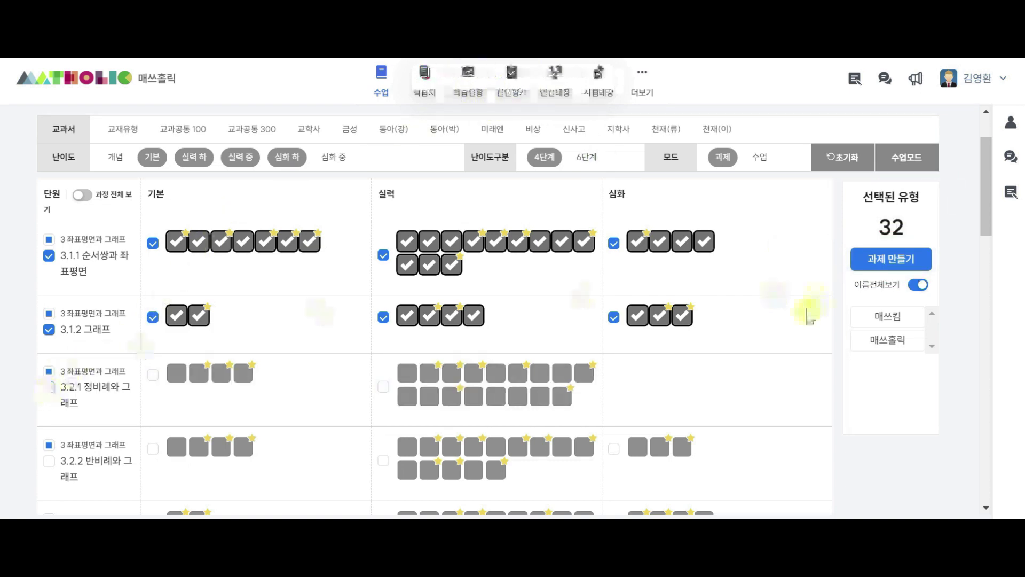
{"action": "scroll", "coordinate": [804, 321], "scroll_direction": "up", "scroll_amount": 2}
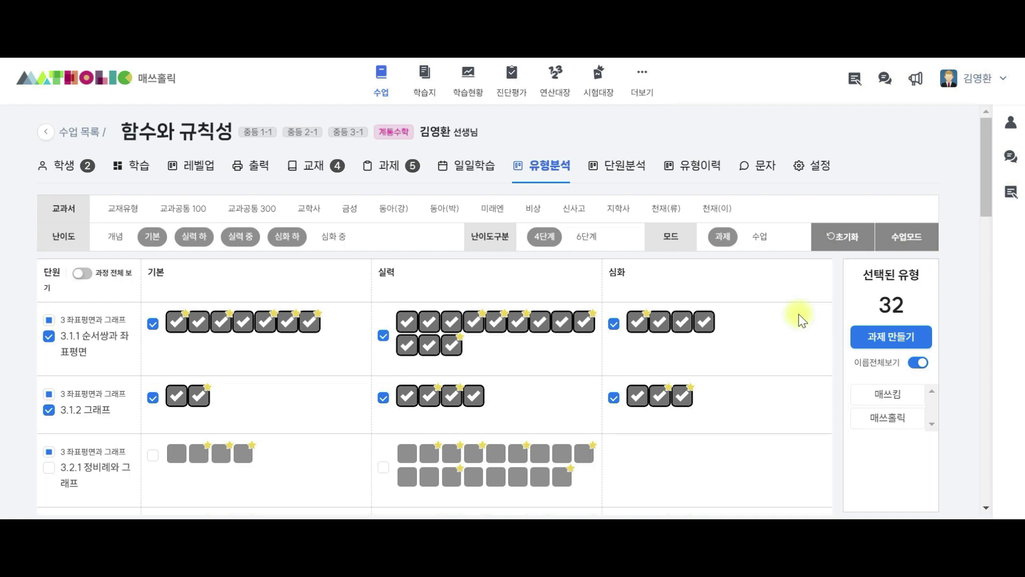
{"action": "left_click", "coordinate": [900, 341]}
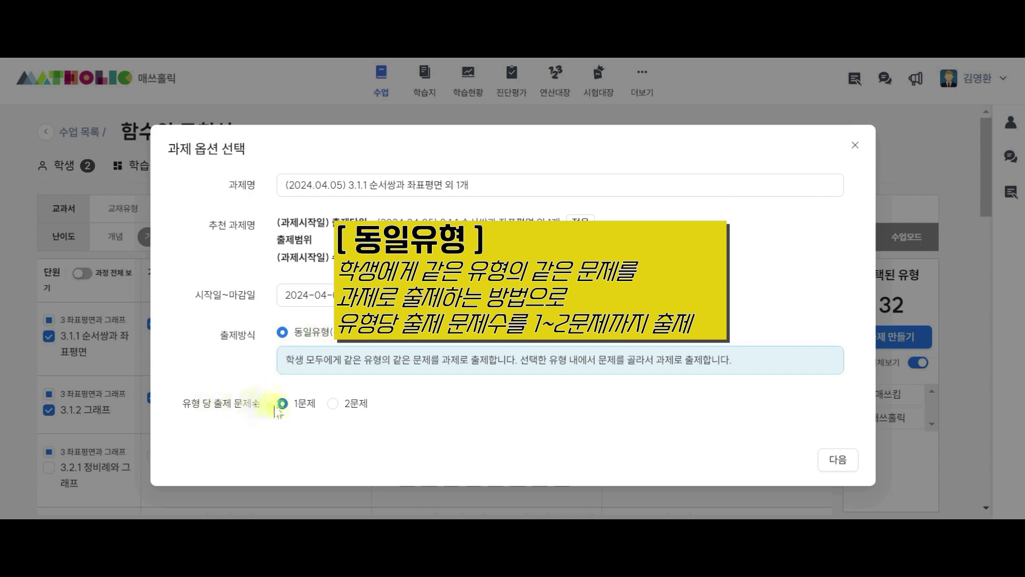
Step: Try 2문제 per type, the 추천유형 method, and its weak, unsolved and important-type priorities
{"action": "left_click", "coordinate": [335, 405]}
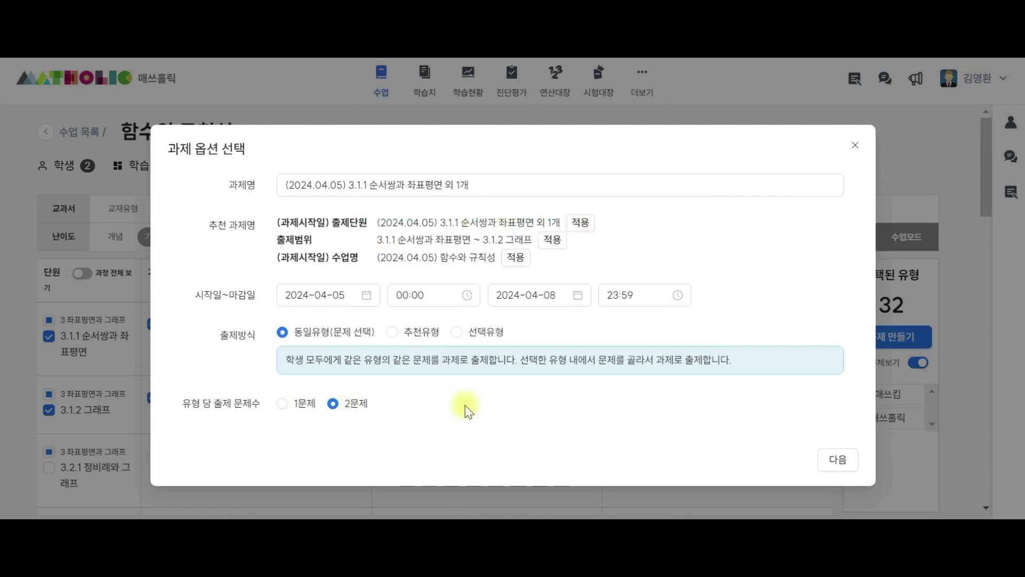
{"action": "left_click", "coordinate": [429, 333]}
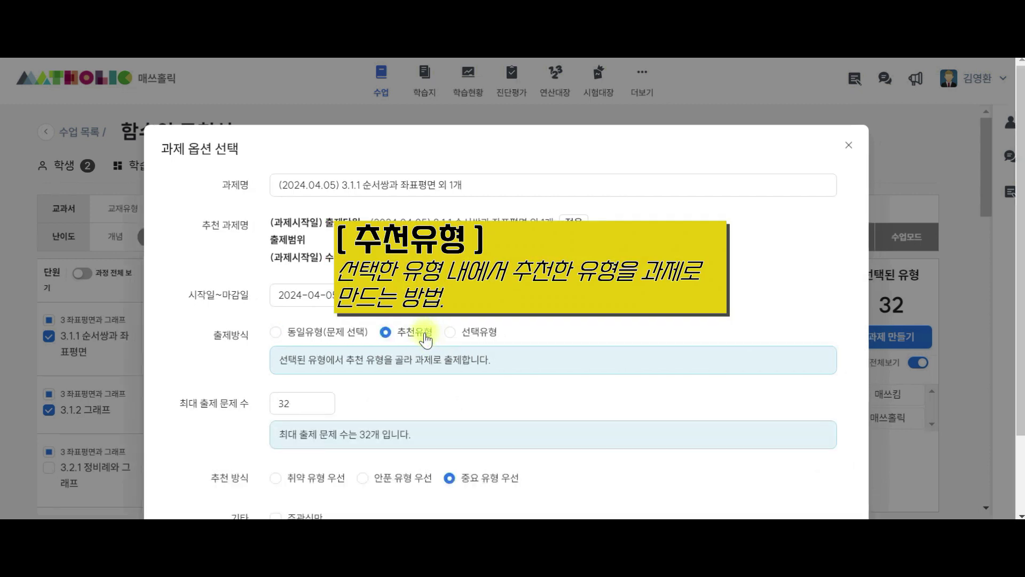
{"action": "scroll", "coordinate": [565, 334], "scroll_direction": "down", "scroll_amount": 2}
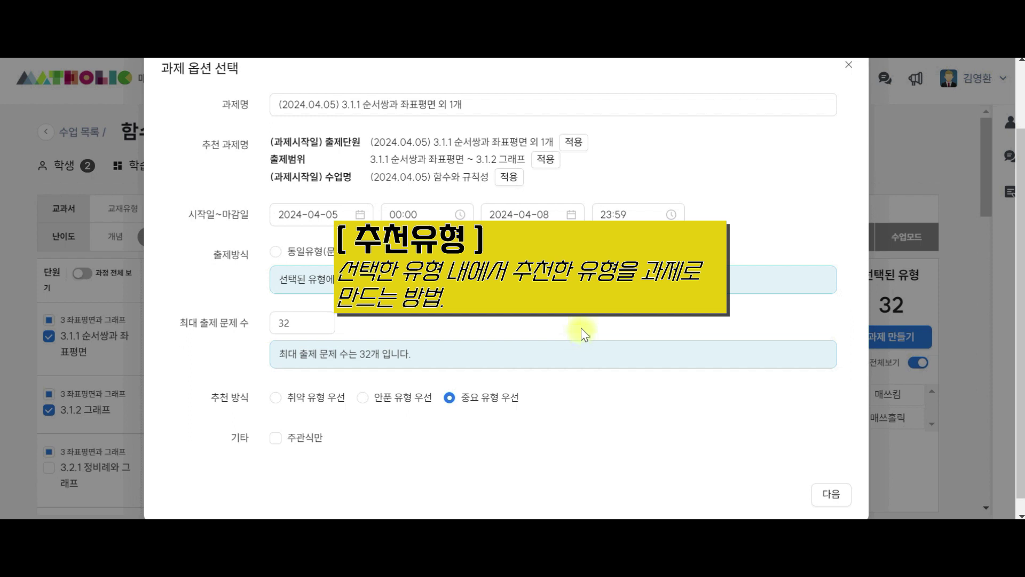
{"action": "left_click", "coordinate": [228, 400]}
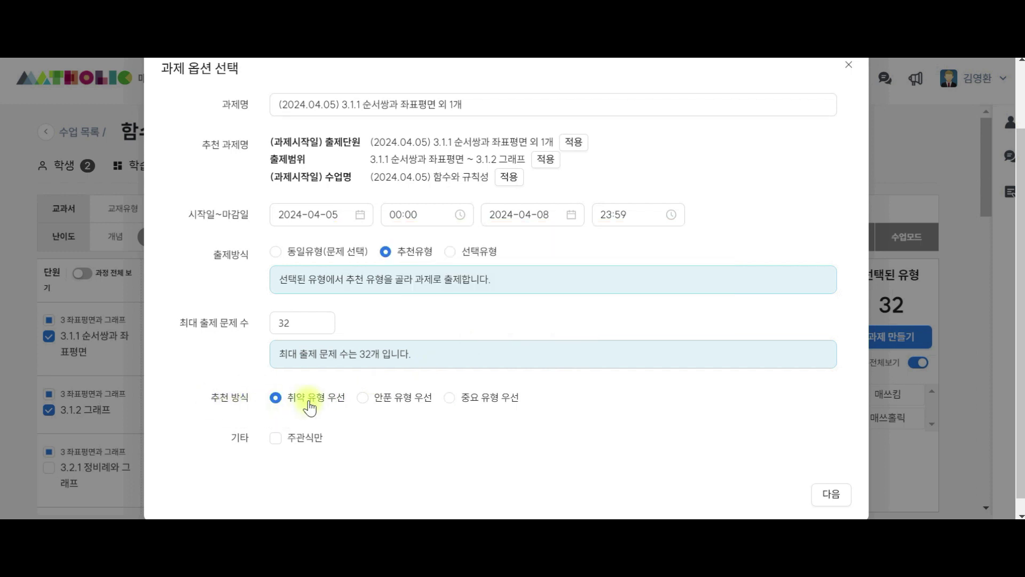
{"action": "left_click", "coordinate": [390, 402]}
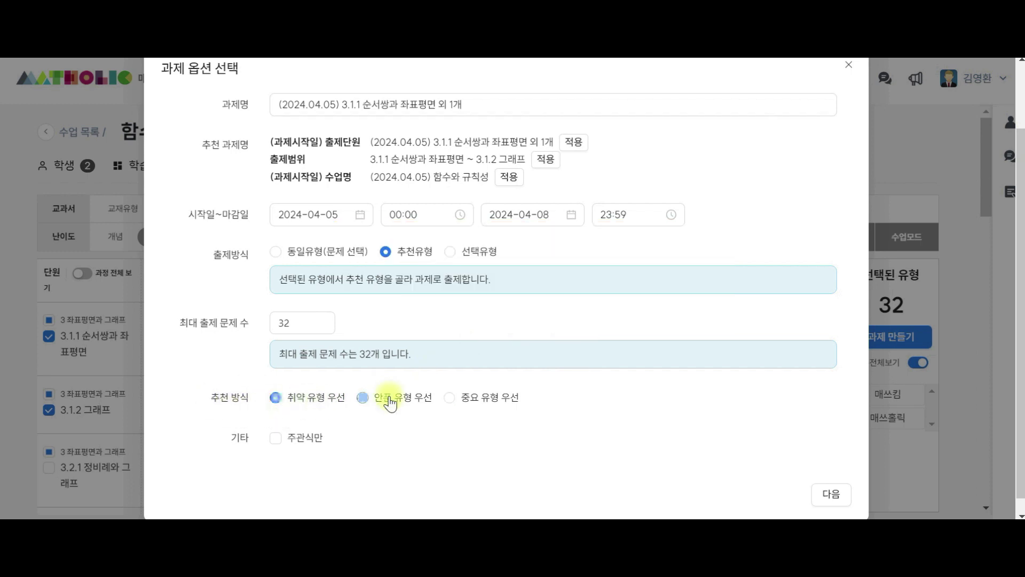
{"action": "left_click", "coordinate": [498, 403]}
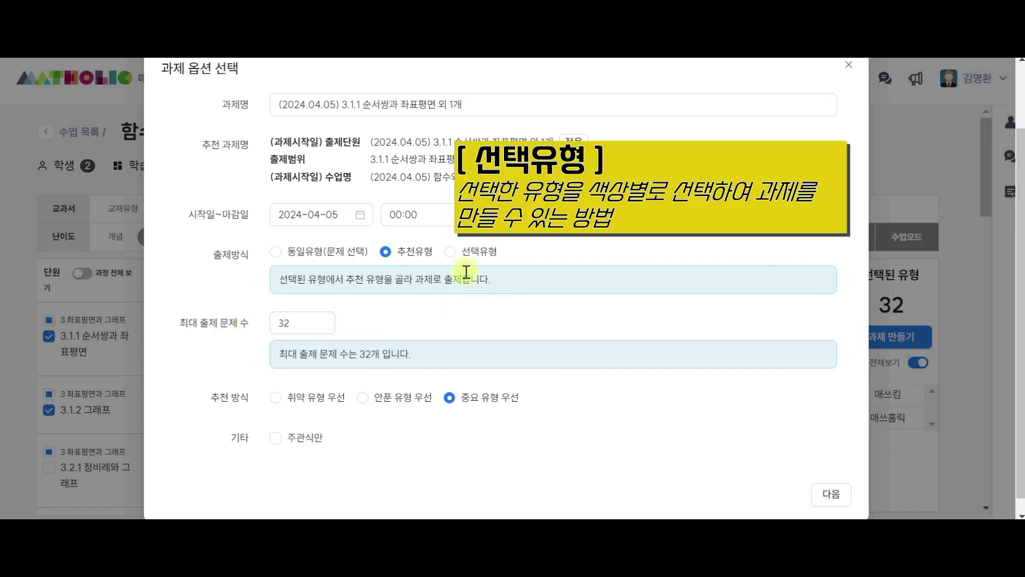
Step: Choose the 선택유형 method with 3문제 per type and continue to the student selection
{"action": "left_click", "coordinate": [451, 257]}
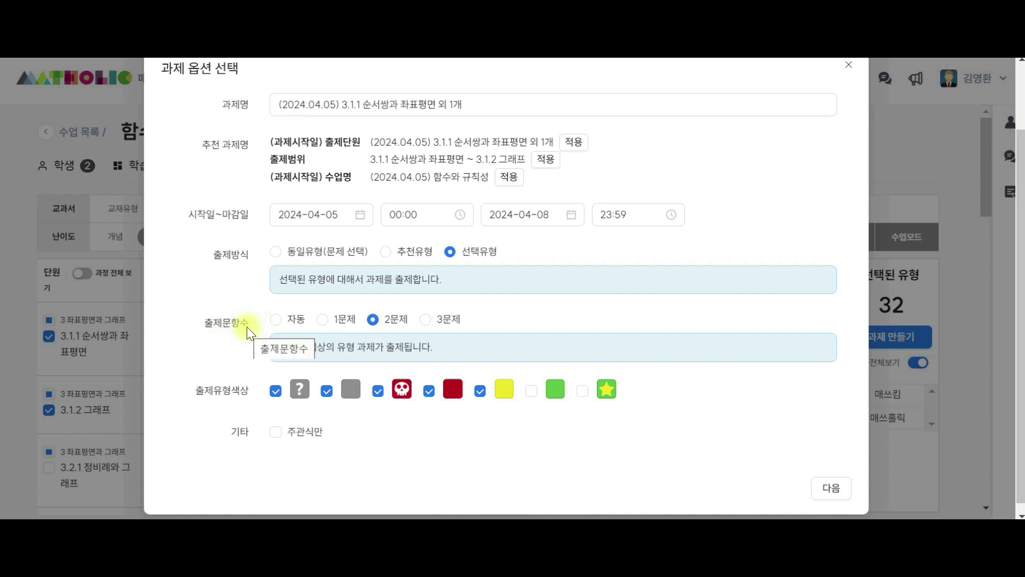
{"action": "left_click", "coordinate": [294, 322]}
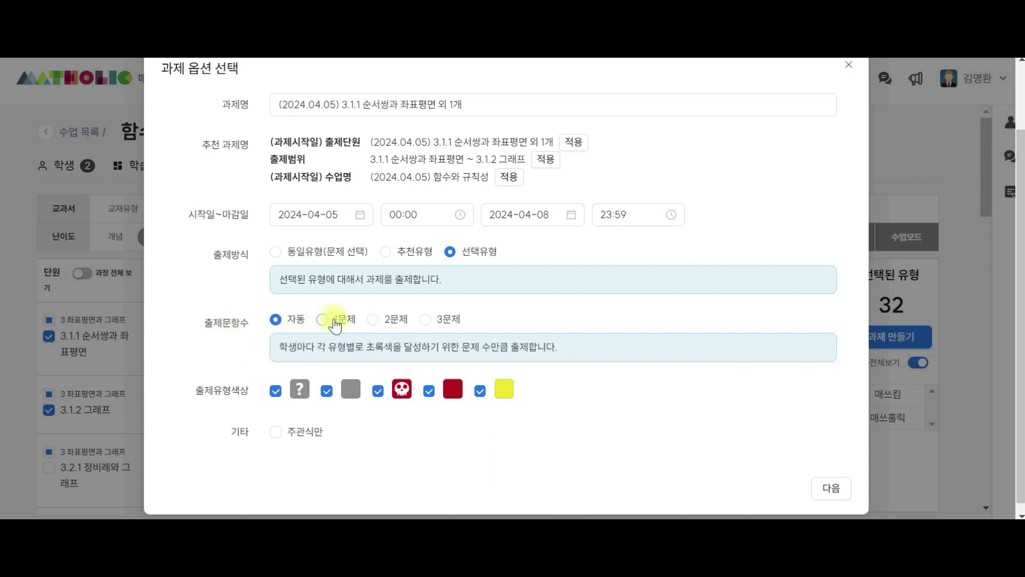
{"action": "left_click", "coordinate": [334, 319]}
{"action": "left_click", "coordinate": [385, 322]}
{"action": "left_click", "coordinate": [441, 320]}
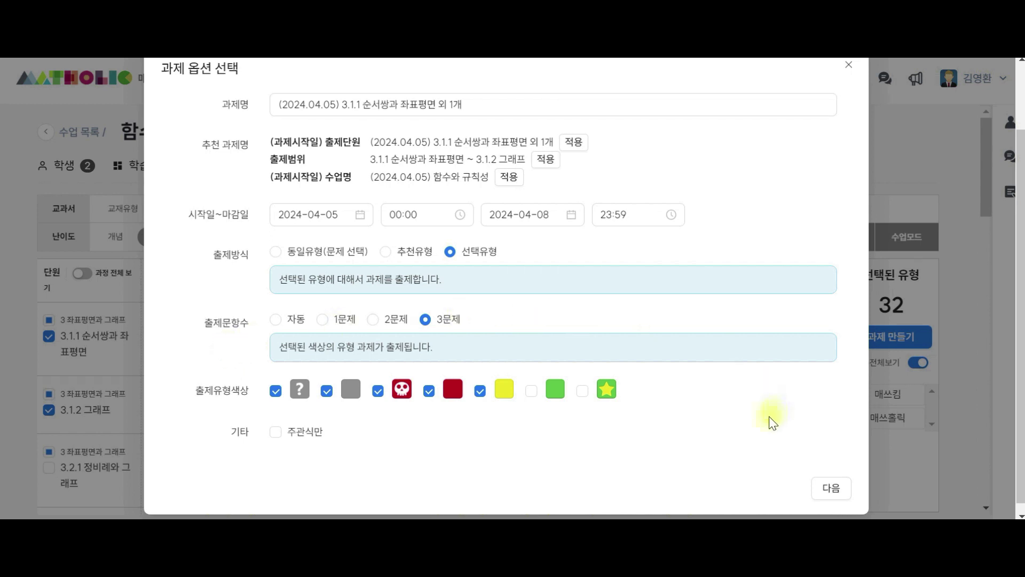
{"action": "left_click", "coordinate": [838, 491]}
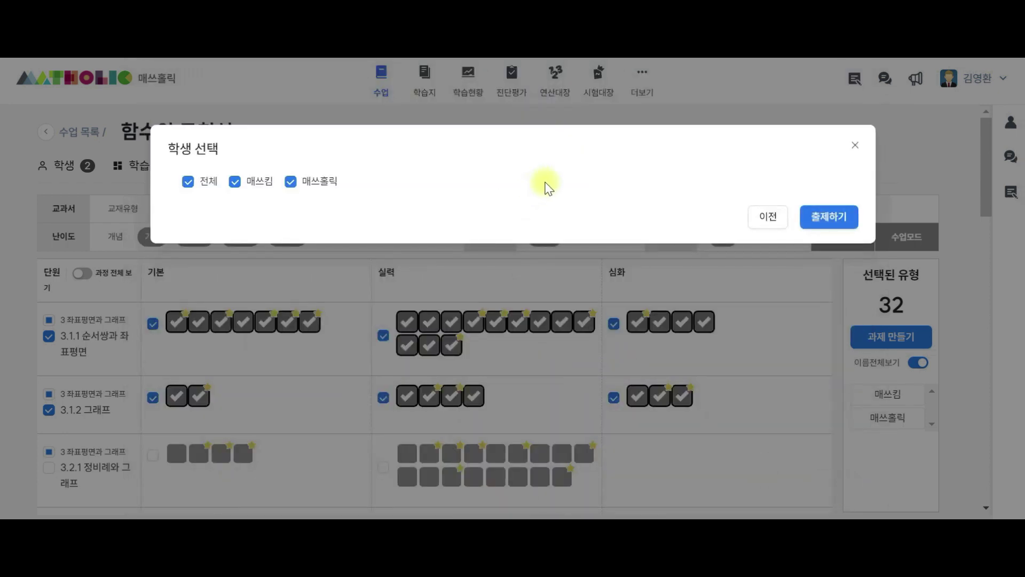
Step: Exclude the second listed student and issue the type assignment to the first student only
{"action": "left_click", "coordinate": [291, 182]}
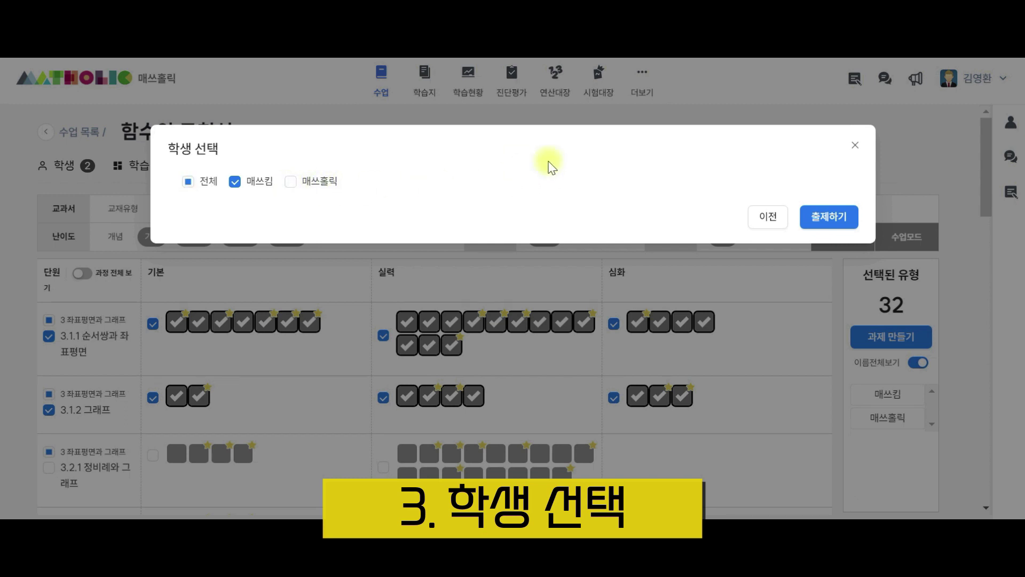
{"action": "left_click", "coordinate": [838, 225]}
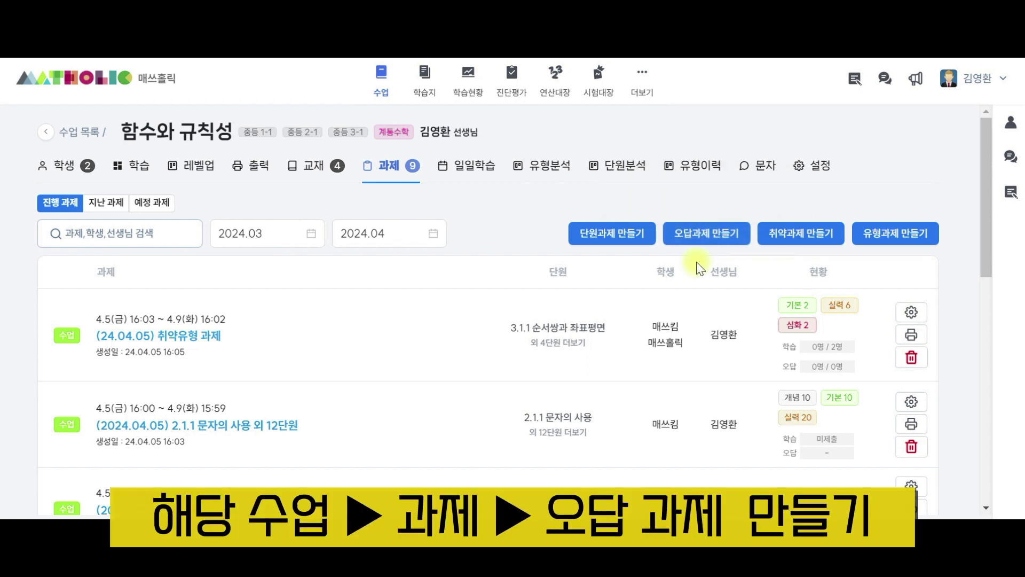
Step: Start a wrong-answer assignment (오답과제) and select the whole 중등 1-1 unit 3 좌표평면과 그래프
{"action": "left_click", "coordinate": [706, 235]}
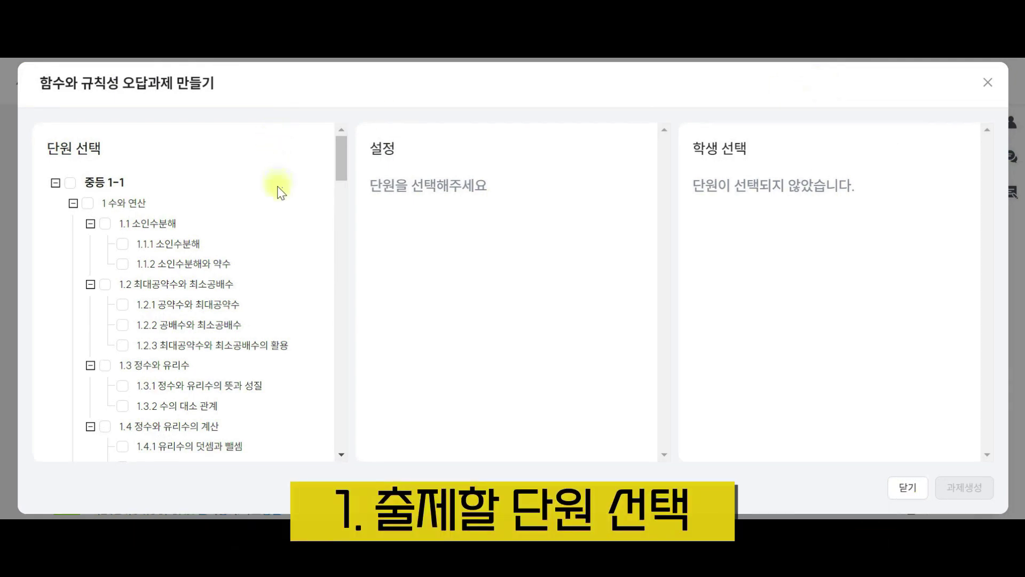
{"action": "left_click_drag", "start_coordinate": [340, 163], "coordinate": [336, 238]}
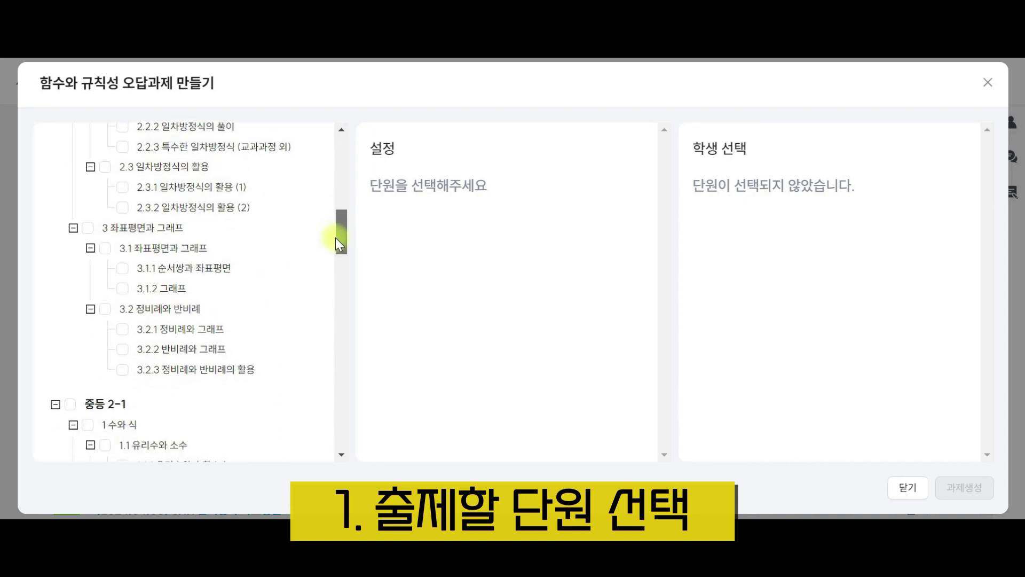
{"action": "left_click", "coordinate": [88, 245]}
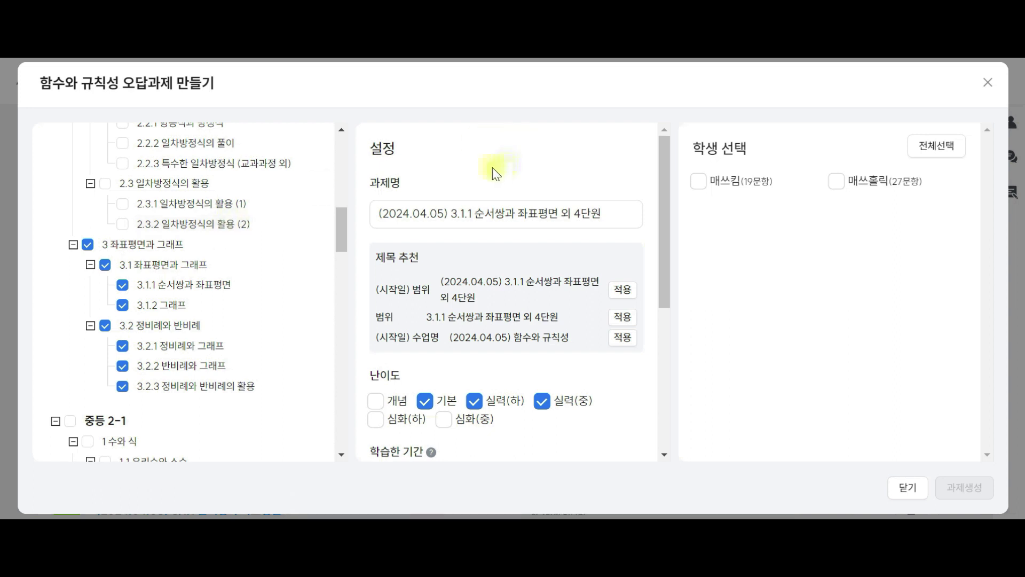
Step: Add the 개념 difficulty to the wrong-answer assignment, keeping 기본, 실력(하) and 실력(중) selected
{"action": "left_click_drag", "start_coordinate": [664, 247], "coordinate": [665, 228]}
{"action": "scroll", "coordinate": [544, 243], "scroll_direction": "down", "scroll_amount": 2}
{"action": "scroll", "coordinate": [544, 240], "scroll_direction": "down", "scroll_amount": 2}
{"action": "left_click", "coordinate": [542, 240]}
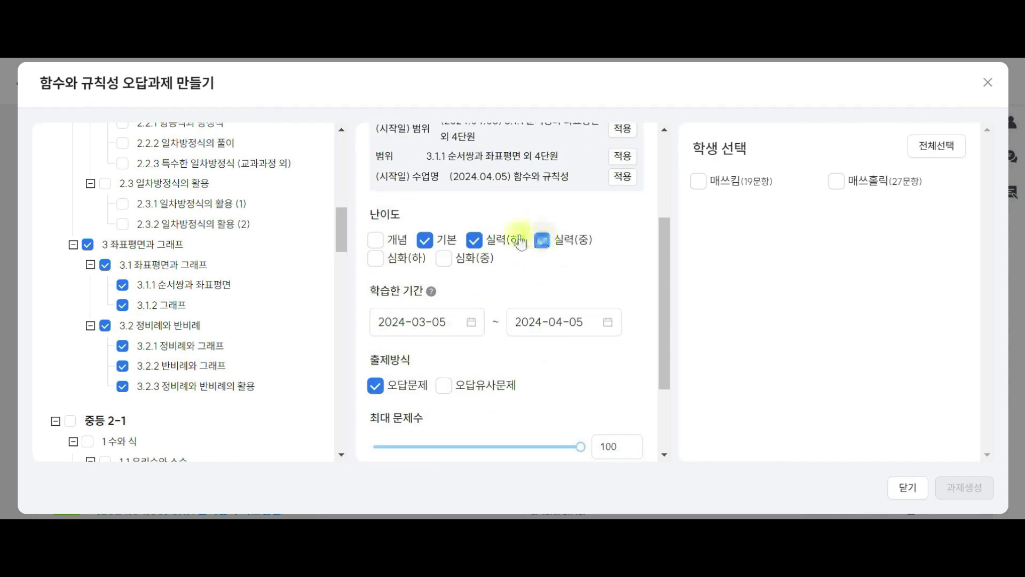
{"action": "left_click", "coordinate": [374, 241]}
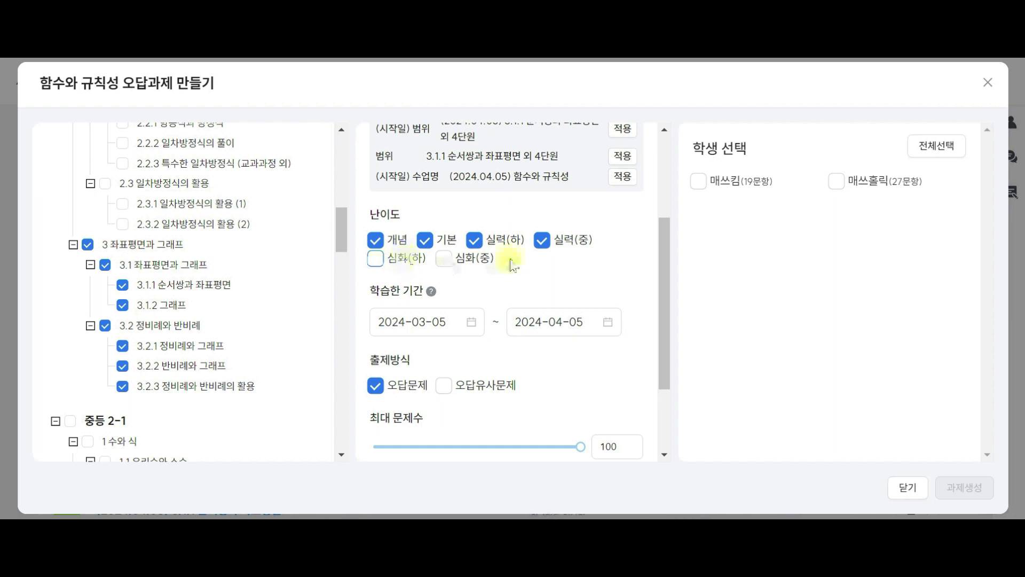
Step: Set the start of the studied period (학습한 기간) to 2024-01-01
{"action": "scroll", "coordinate": [514, 260], "scroll_direction": "down", "scroll_amount": 2}
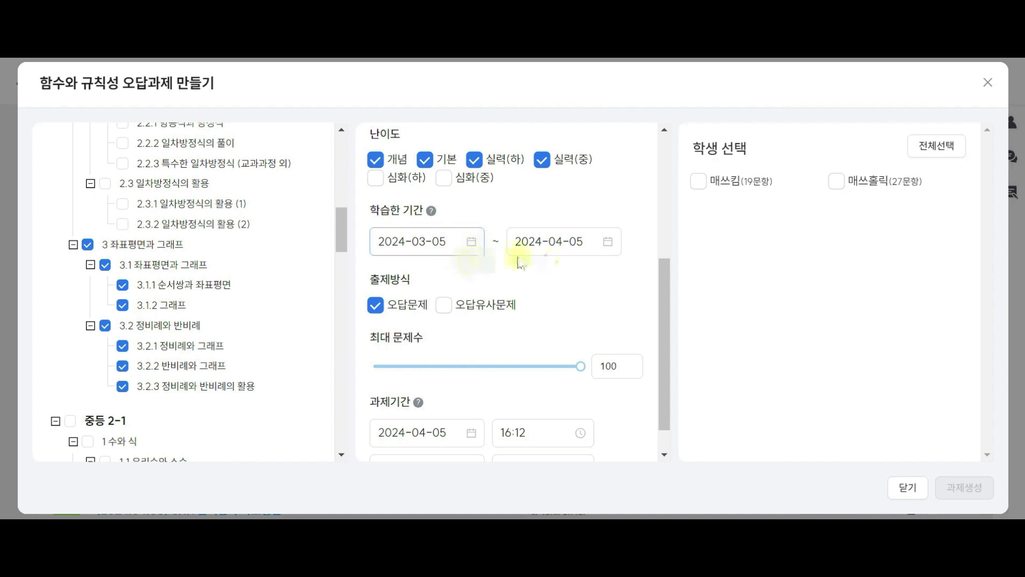
{"action": "left_click", "coordinate": [475, 242]}
{"action": "left_click", "coordinate": [401, 274]}
{"action": "left_click", "coordinate": [401, 274]}
{"action": "left_click", "coordinate": [422, 332]}
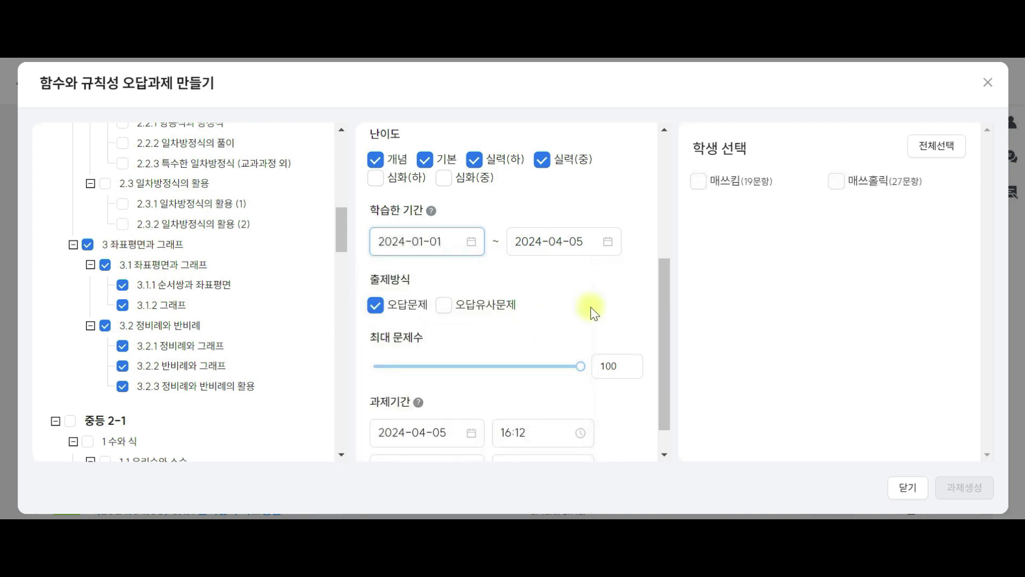
{"action": "scroll", "coordinate": [598, 310], "scroll_direction": "down", "scroll_amount": 1}
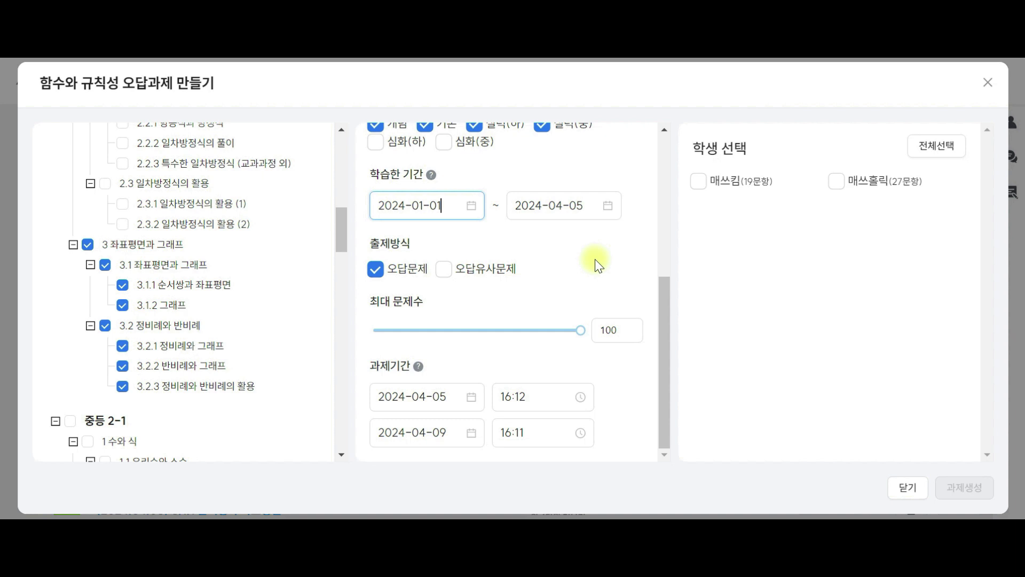
Step: Try 오답유사문제 as the question method (출제방식), alone and combined with 오답문제, and return to 오답문제 only
{"action": "left_click", "coordinate": [380, 271]}
{"action": "left_click", "coordinate": [444, 268]}
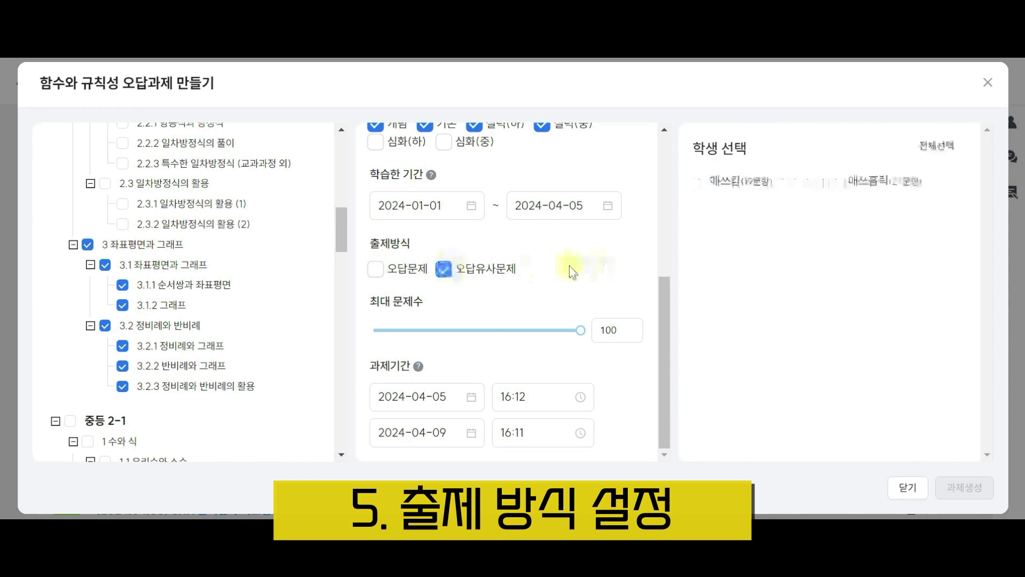
{"action": "left_click", "coordinate": [417, 268]}
{"action": "left_click", "coordinate": [471, 271]}
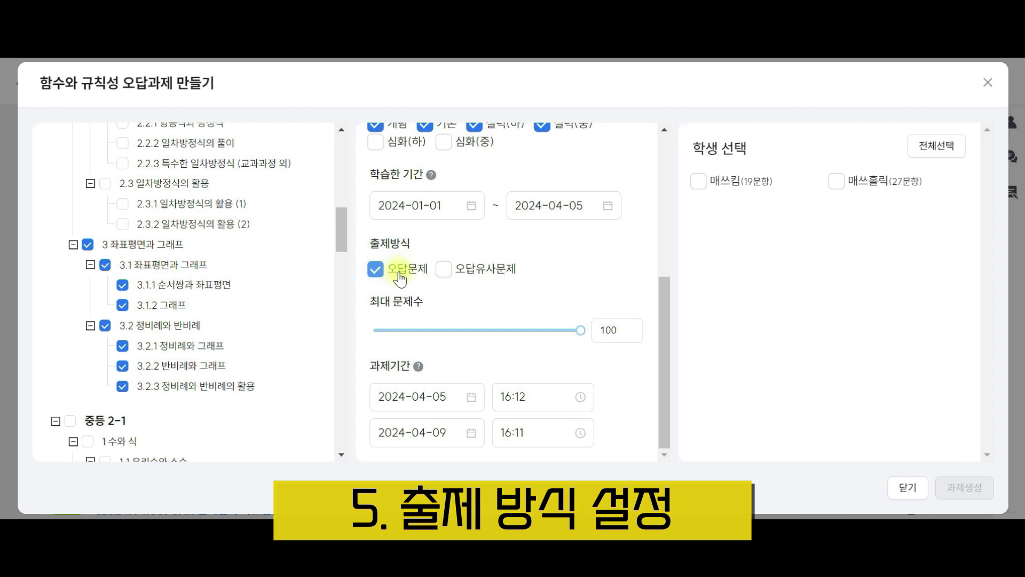
{"action": "left_click", "coordinate": [397, 271]}
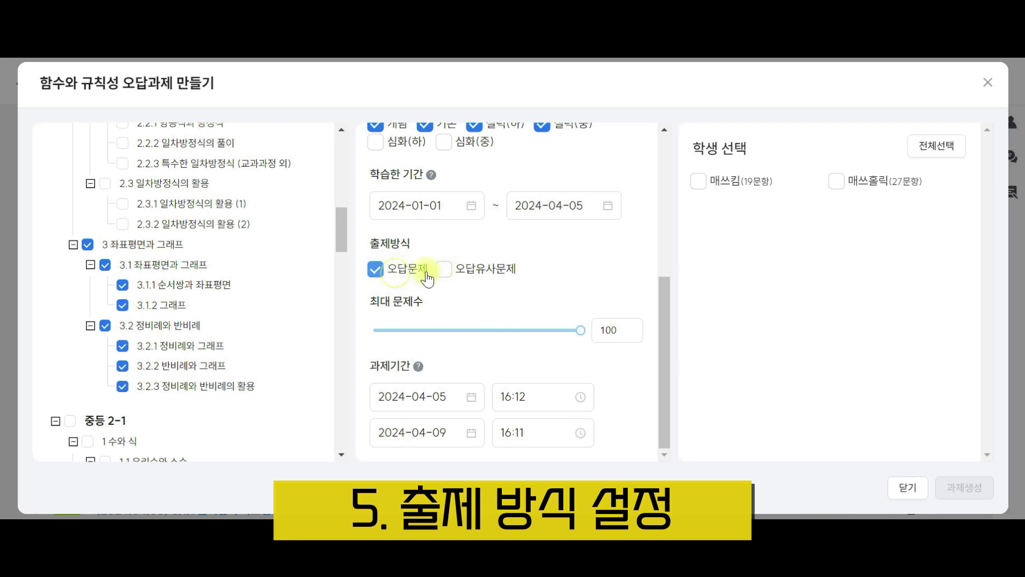
{"action": "left_click", "coordinate": [443, 272]}
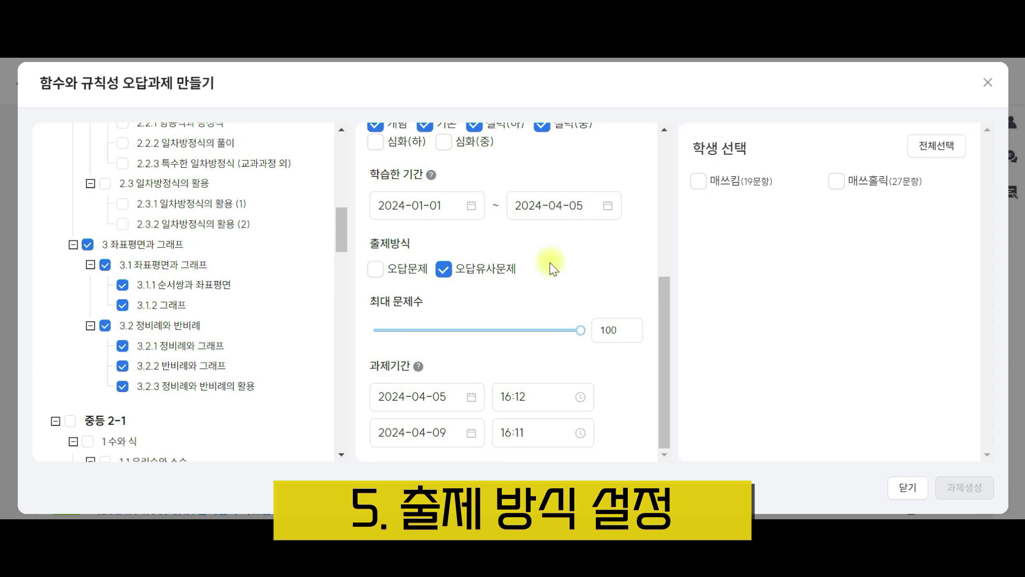
{"action": "left_click", "coordinate": [401, 277]}
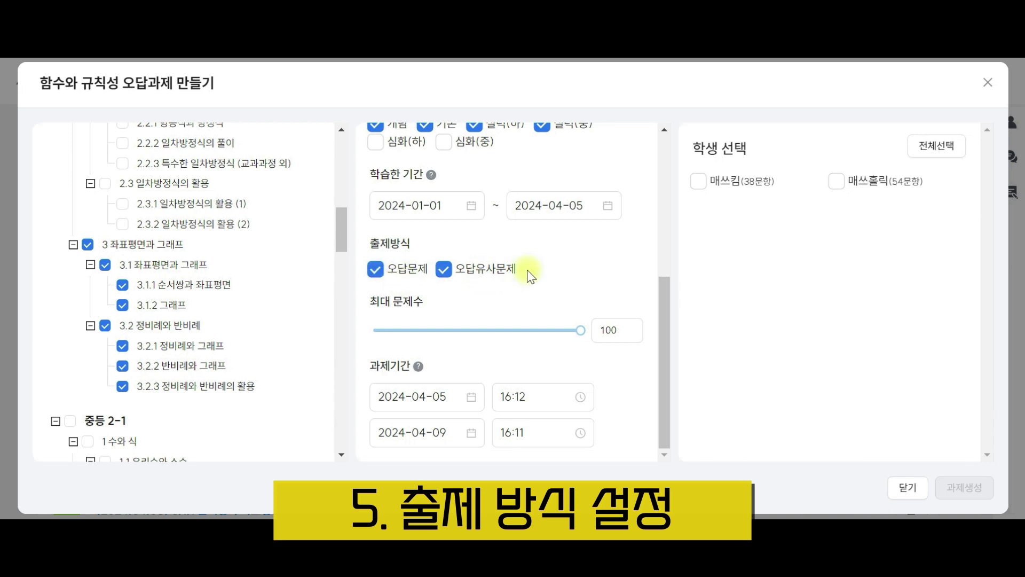
{"action": "left_click", "coordinate": [482, 272]}
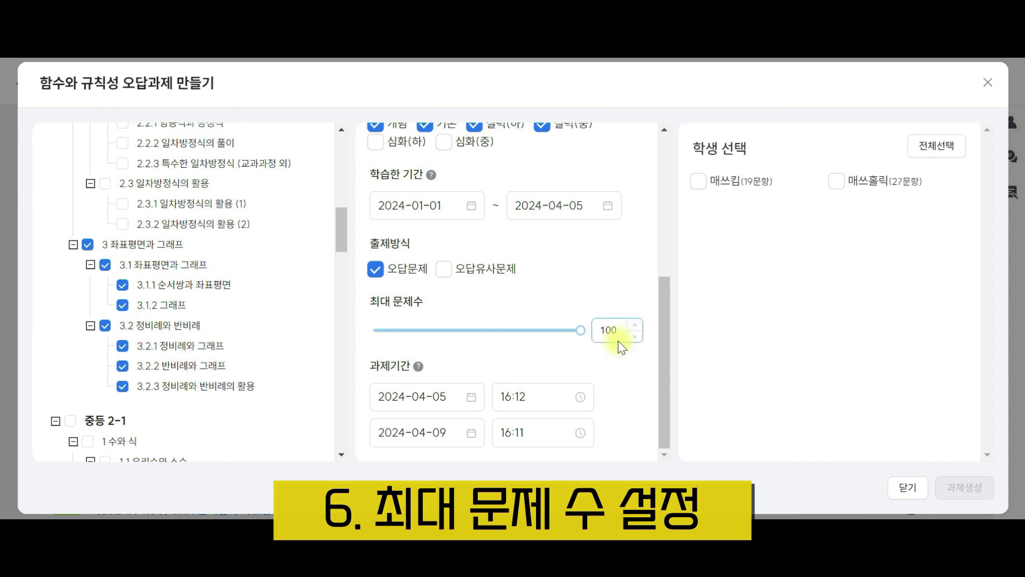
Step: Try a maximum question count (최대 문제수) of 30 and restore it to 100
{"action": "mouse_move", "coordinate": [580, 335]}
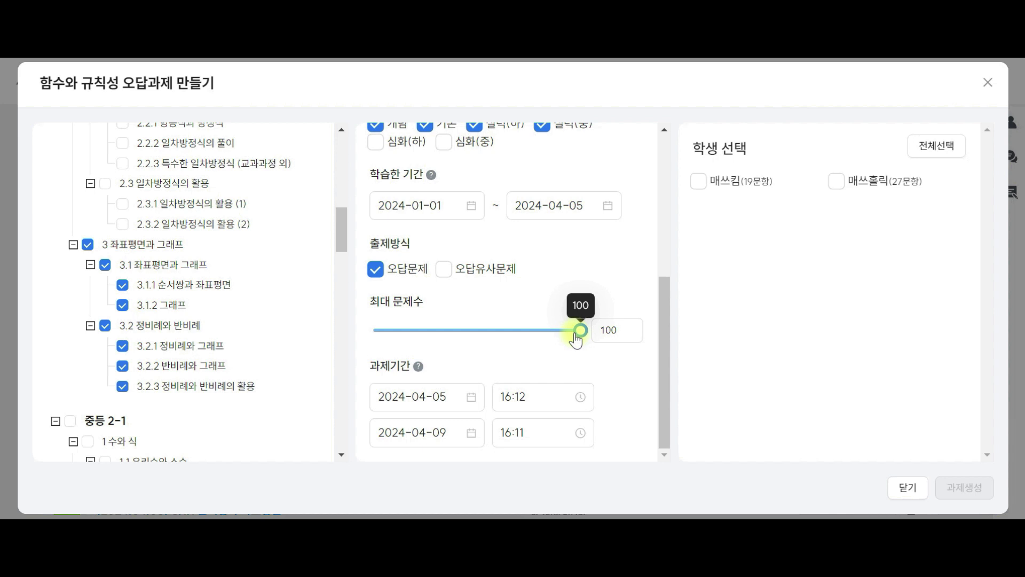
{"action": "left_click", "coordinate": [434, 331]}
{"action": "left_click_drag", "start_coordinate": [434, 333], "coordinate": [437, 332]}
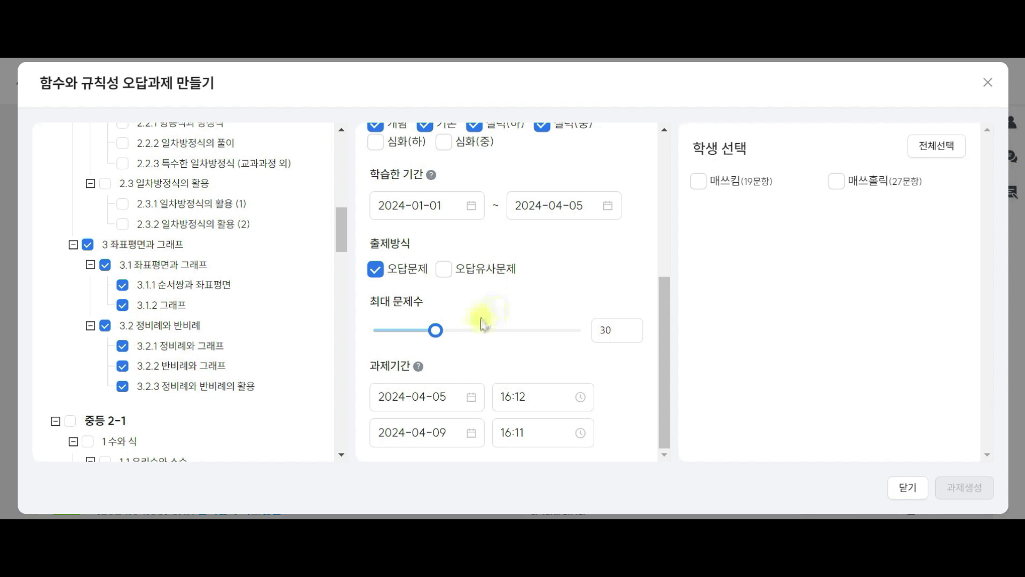
{"action": "left_click", "coordinate": [436, 331]}
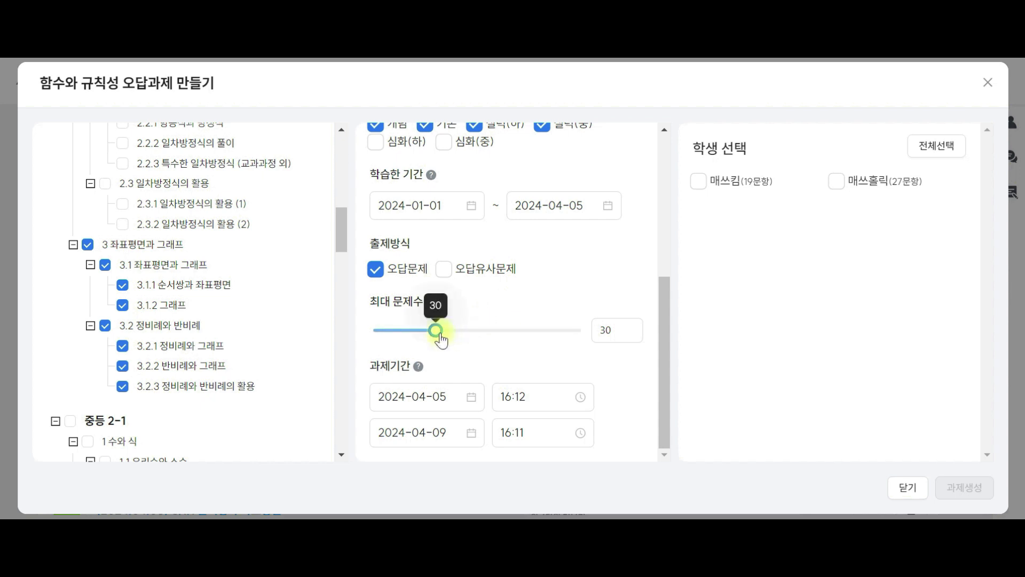
{"action": "left_click_drag", "start_coordinate": [485, 339], "coordinate": [587, 339]}
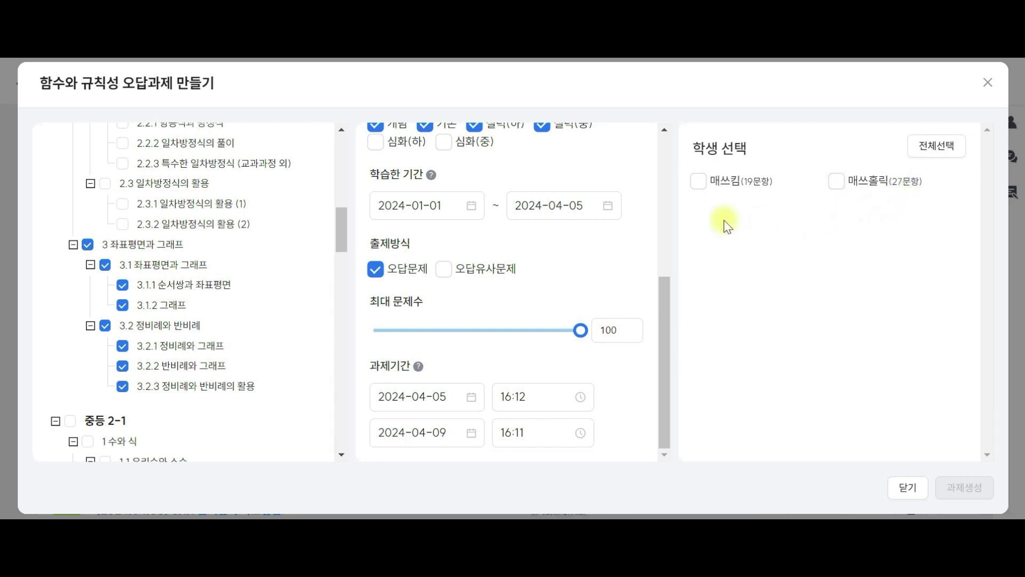
Step: Select both listed students, create the wrong-answer assignment and dismiss the print prompt without printing
{"action": "left_click", "coordinate": [698, 183]}
{"action": "left_click", "coordinate": [836, 185]}
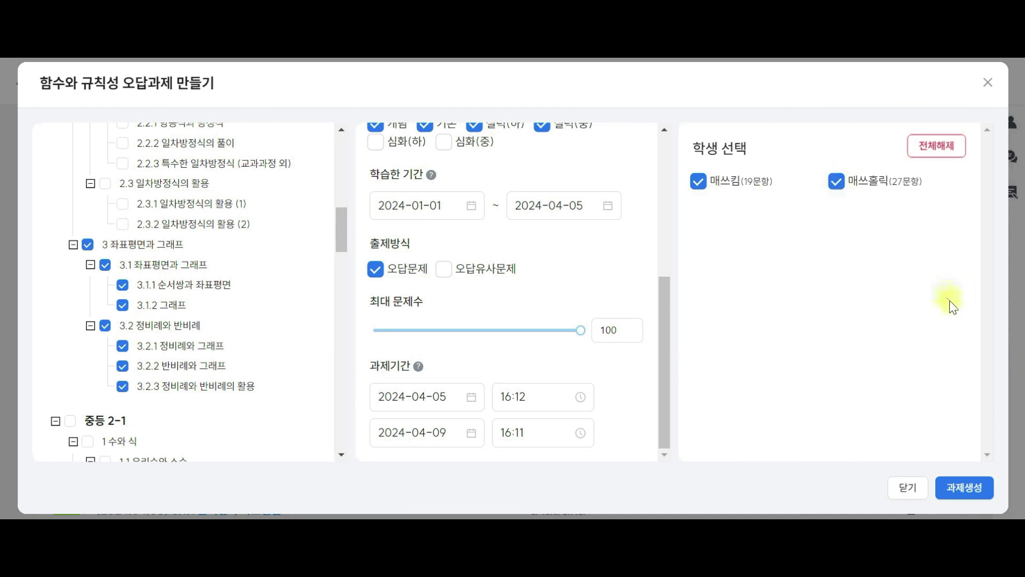
{"action": "left_click", "coordinate": [967, 490]}
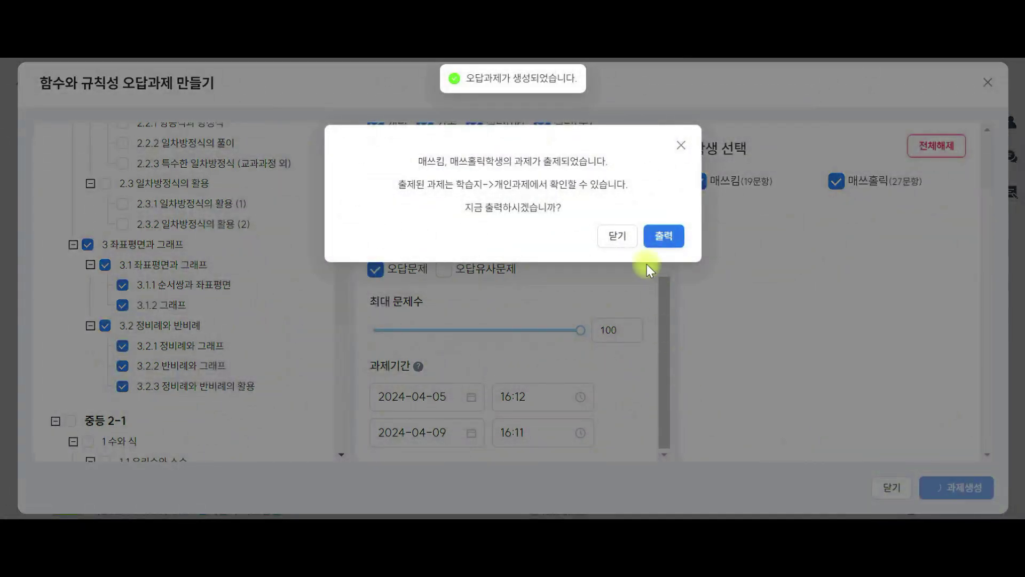
{"action": "left_click", "coordinate": [619, 241]}
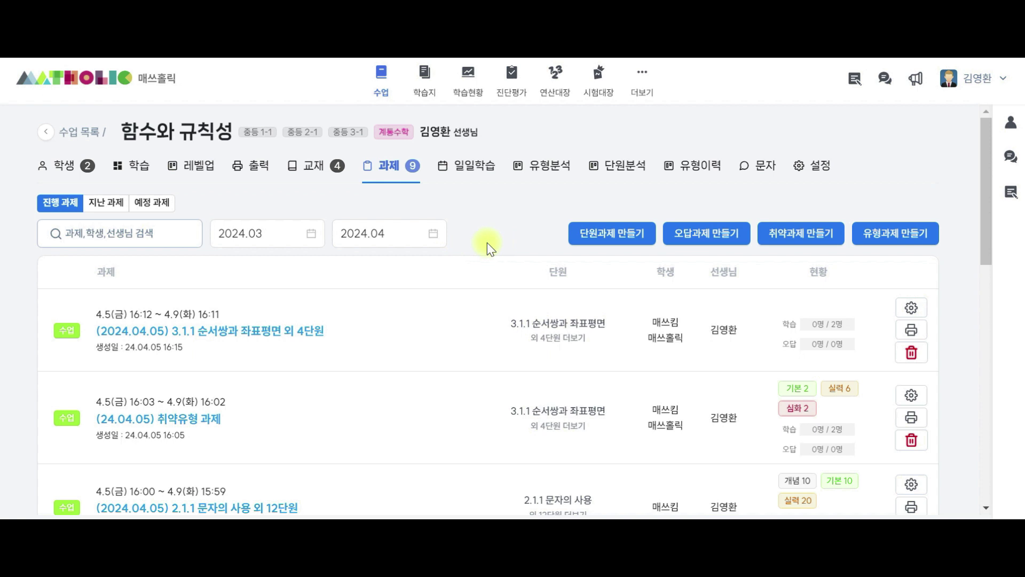
Step: Go to the worksheet area (학습지) and start a new worksheet of the wrong-answer type (오답)
{"action": "left_click", "coordinate": [432, 87]}
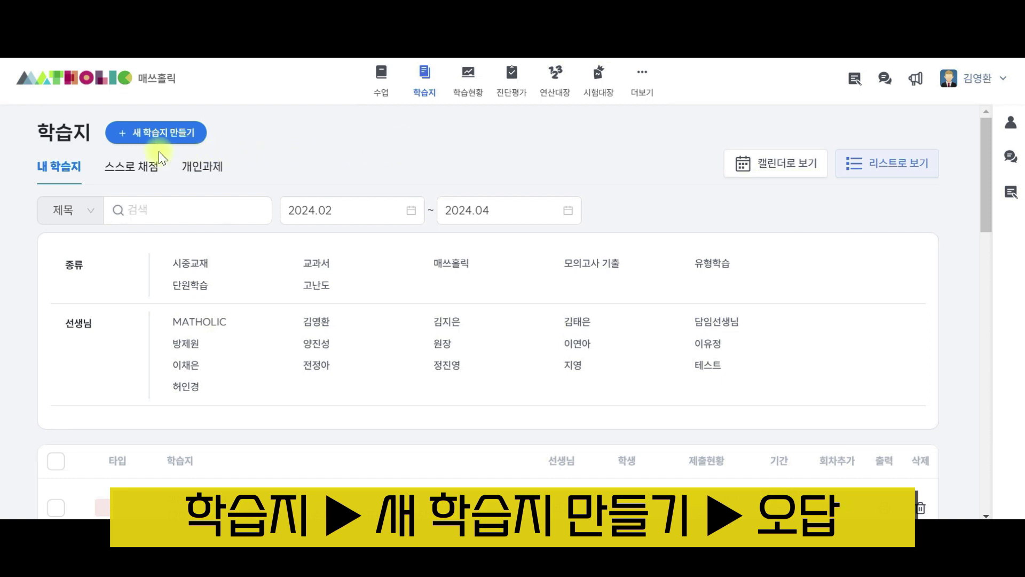
{"action": "left_click", "coordinate": [175, 142]}
{"action": "left_click", "coordinate": [175, 139]}
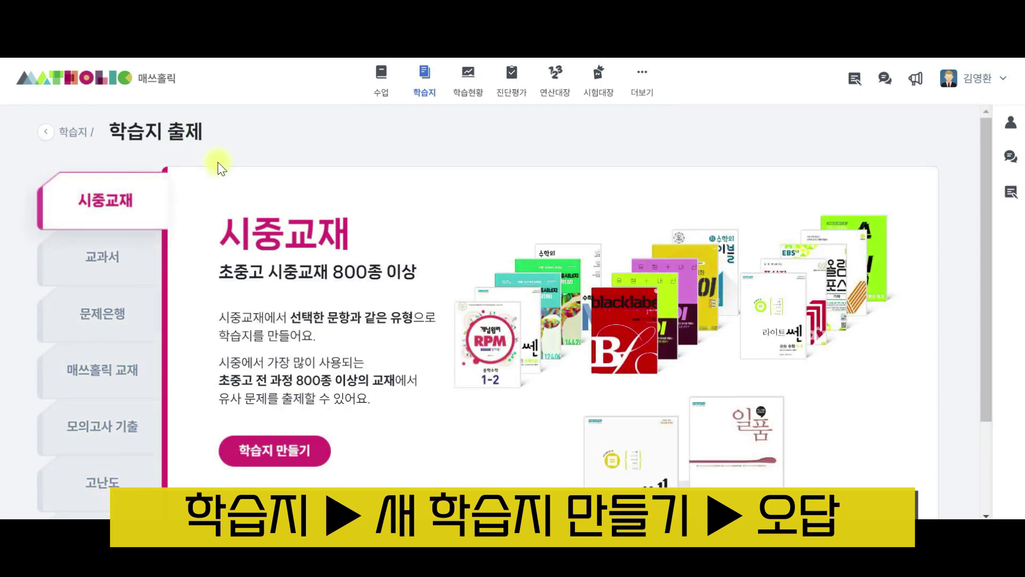
{"action": "scroll", "coordinate": [220, 169], "scroll_direction": "down", "scroll_amount": 2}
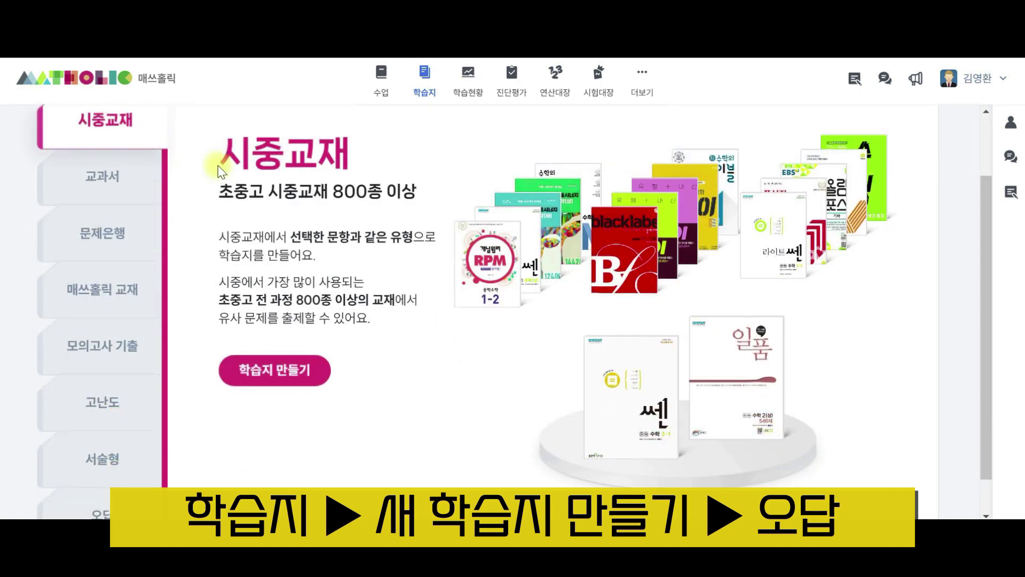
{"action": "scroll", "coordinate": [220, 171], "scroll_direction": "down", "scroll_amount": 1}
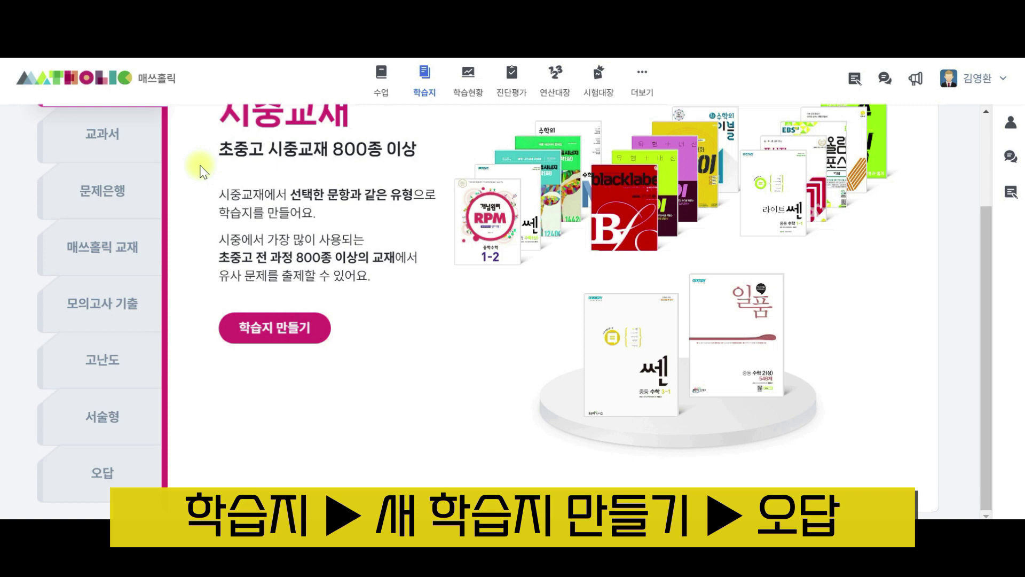
{"action": "left_click", "coordinate": [94, 482]}
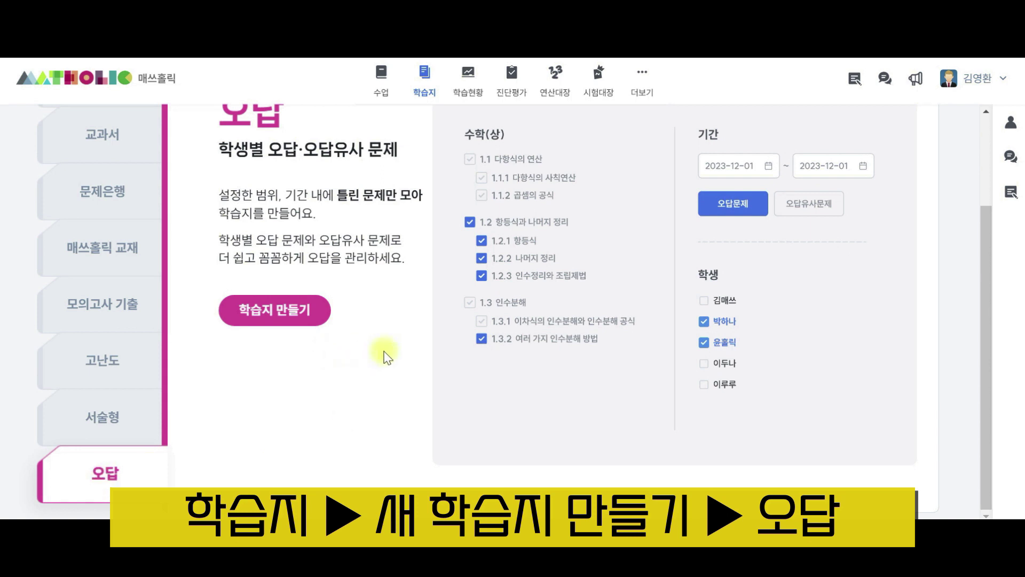
{"action": "scroll", "coordinate": [387, 355], "scroll_direction": "up", "scroll_amount": 2}
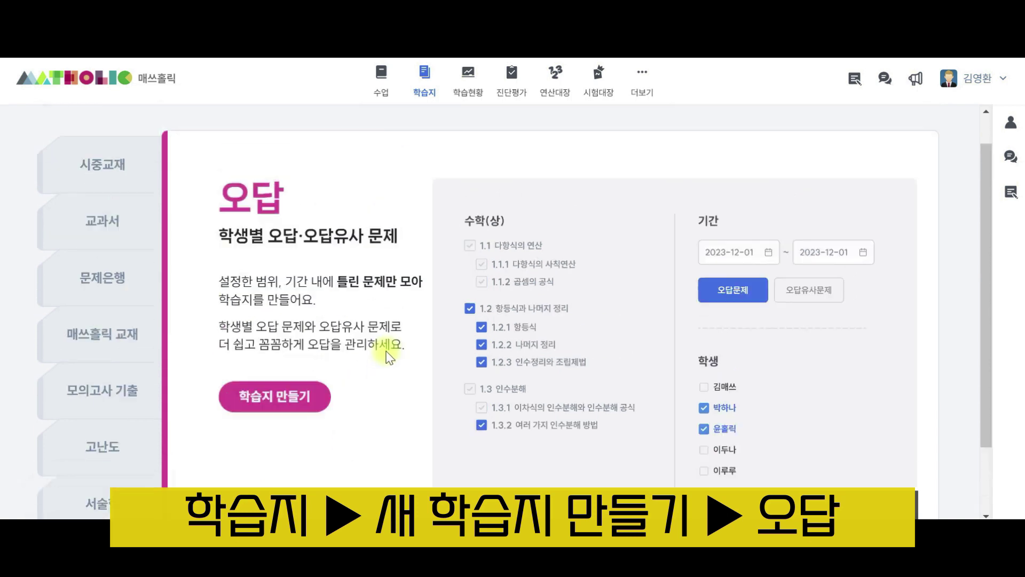
{"action": "scroll", "coordinate": [387, 354], "scroll_direction": "down", "scroll_amount": 2}
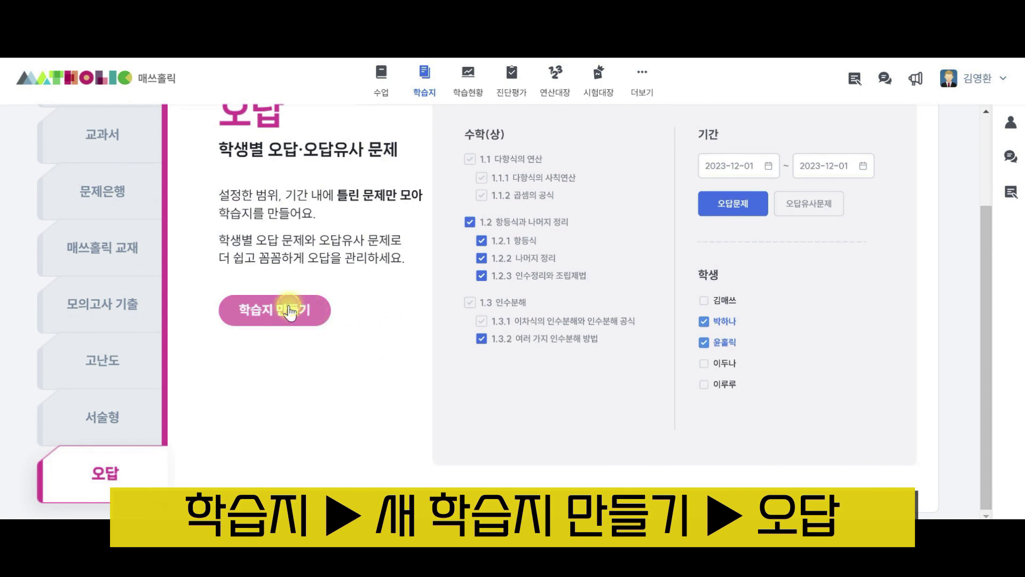
{"action": "left_click", "coordinate": [289, 311]}
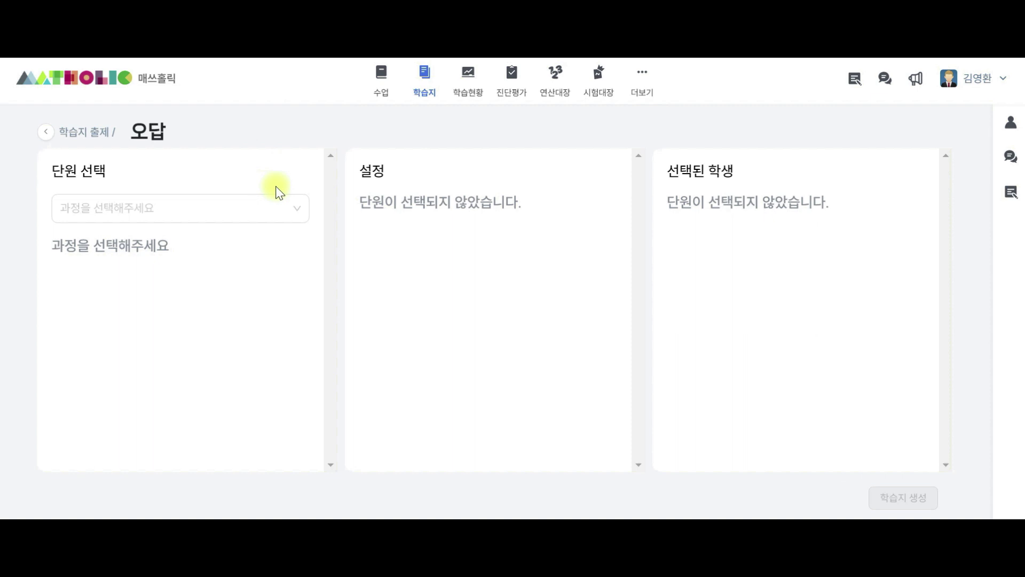
Step: Choose the 중등 1-1 course for the worksheet and select the whole unit 3 좌표평면과 그래프
{"action": "left_click", "coordinate": [300, 211]}
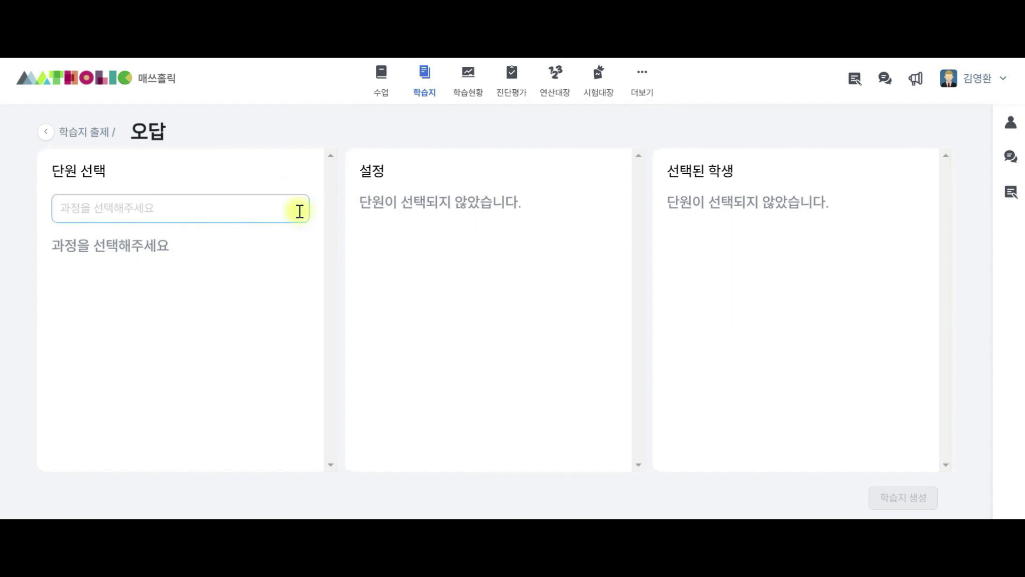
{"action": "scroll", "coordinate": [270, 296], "scroll_direction": "down", "scroll_amount": 5}
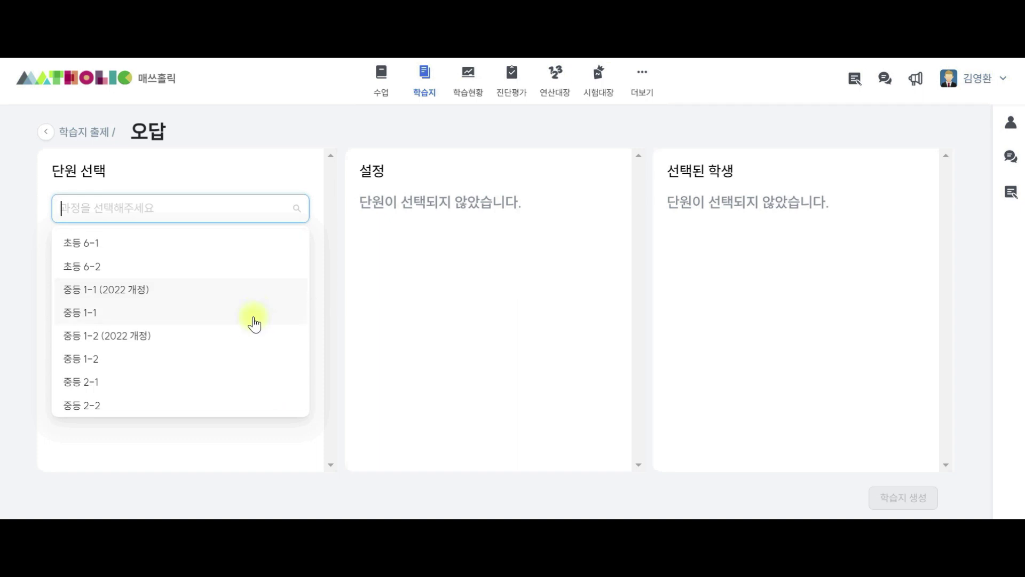
{"action": "left_click", "coordinate": [247, 323]}
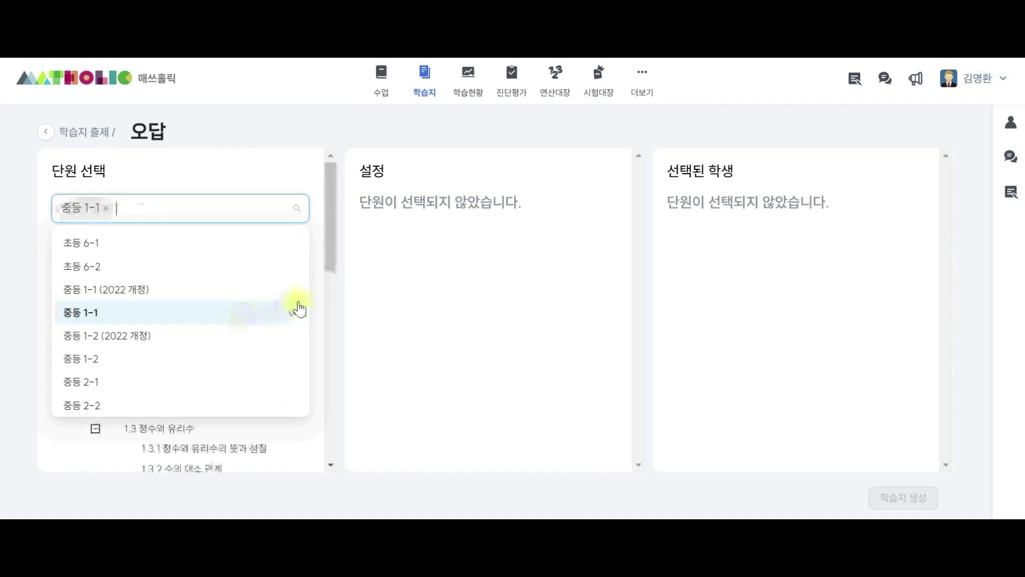
{"action": "left_click", "coordinate": [321, 200]}
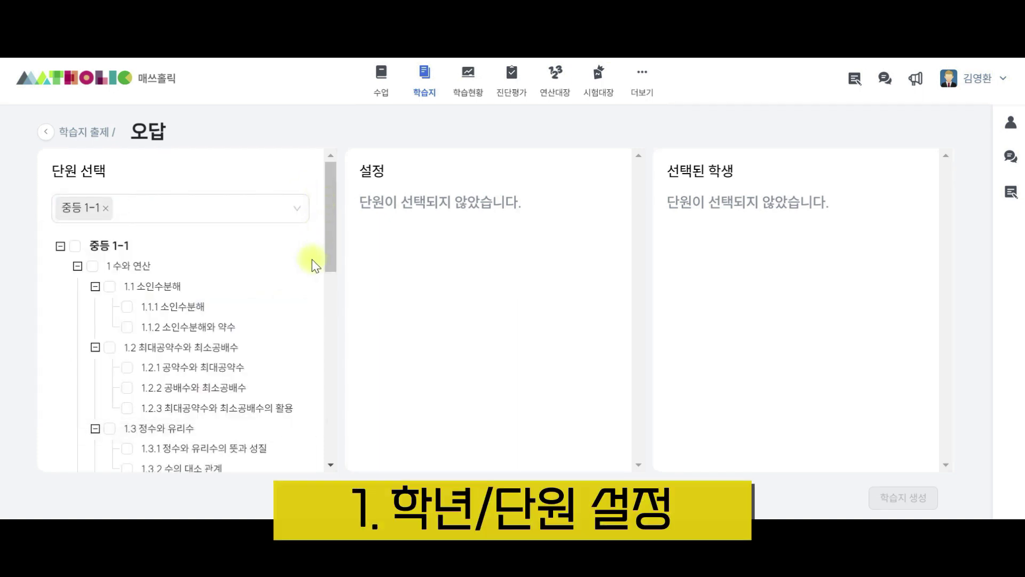
{"action": "scroll", "coordinate": [312, 265], "scroll_direction": "down", "scroll_amount": 9}
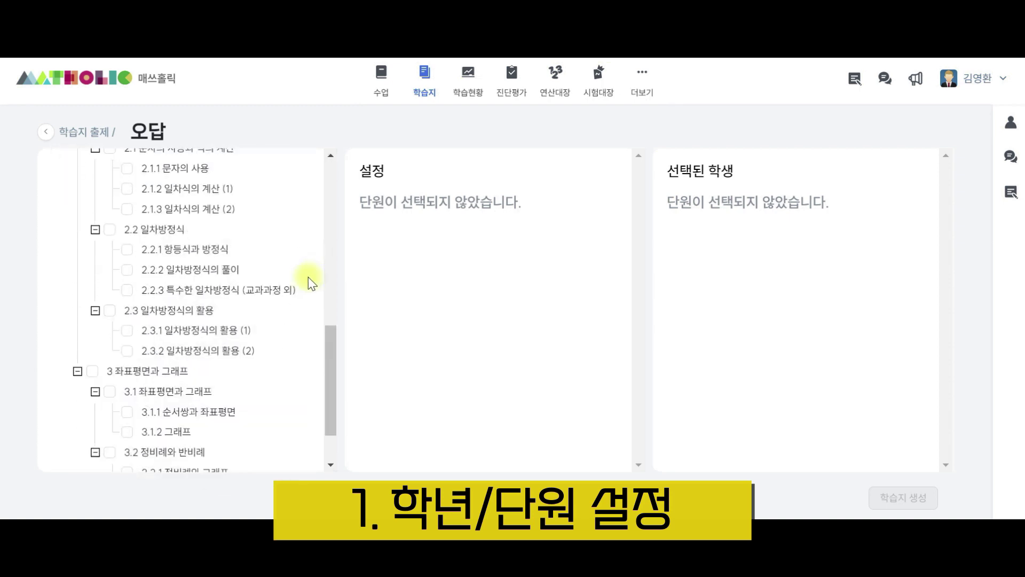
{"action": "left_click", "coordinate": [93, 372]}
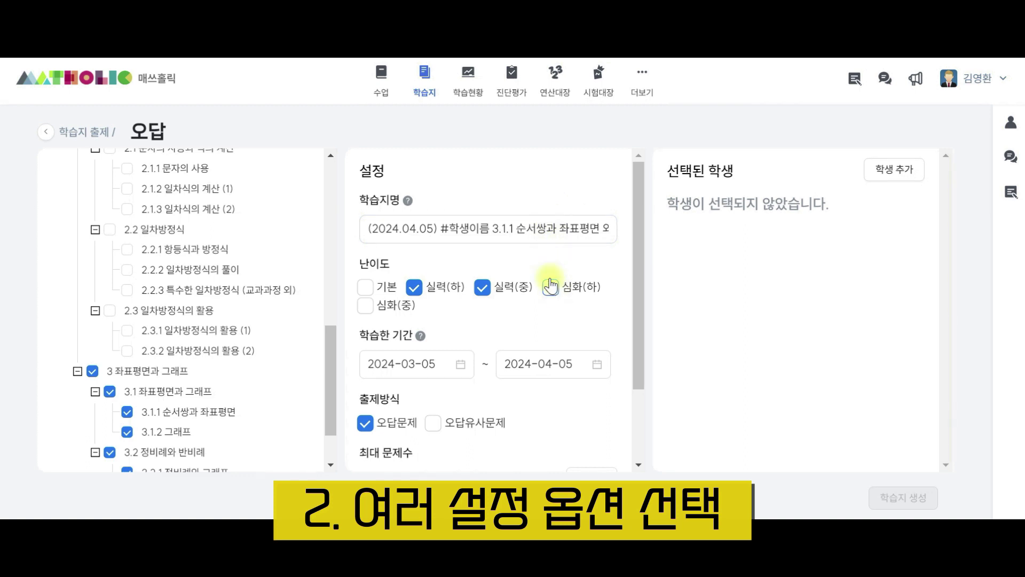
Step: Add the 기본 difficulty to the worksheet, keeping 실력(하) and 실력(중) selected
{"action": "left_click", "coordinate": [366, 289]}
{"action": "scroll", "coordinate": [555, 320], "scroll_direction": "down", "scroll_amount": 2}
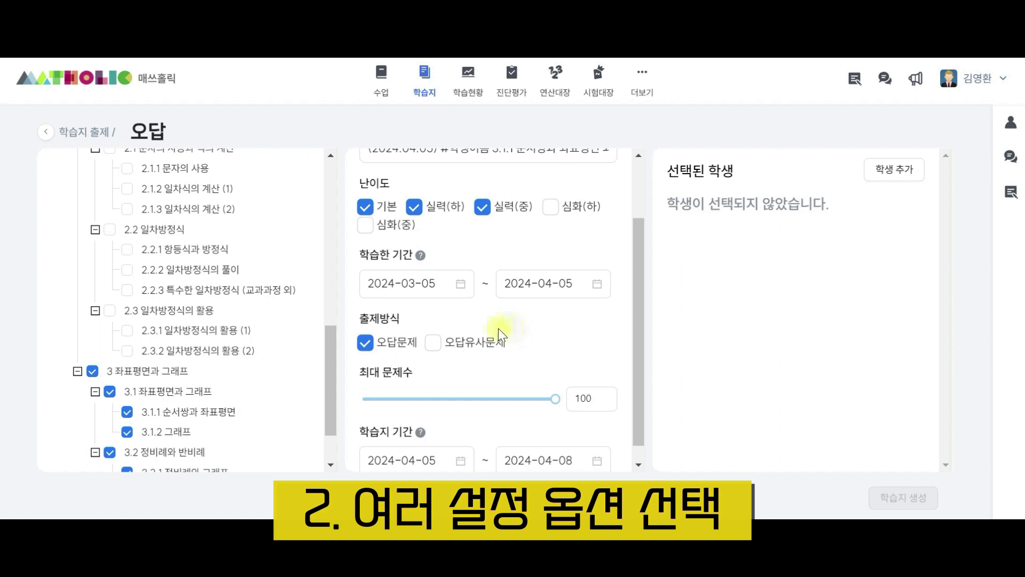
Step: Set the start of the worksheet's studied period (학습한 기간) to 2024-02-01
{"action": "left_click", "coordinate": [459, 286]}
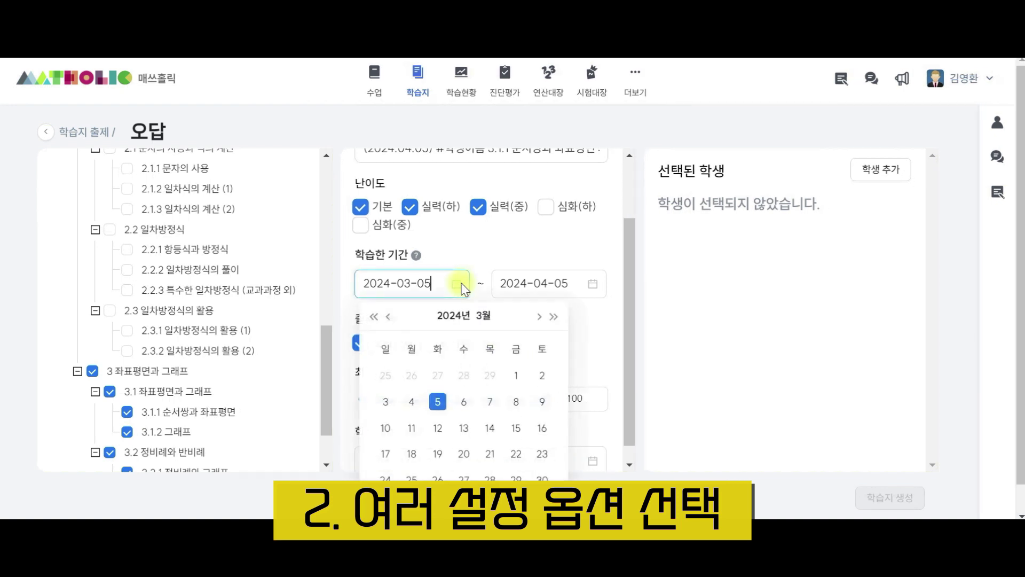
{"action": "left_click", "coordinate": [384, 316]}
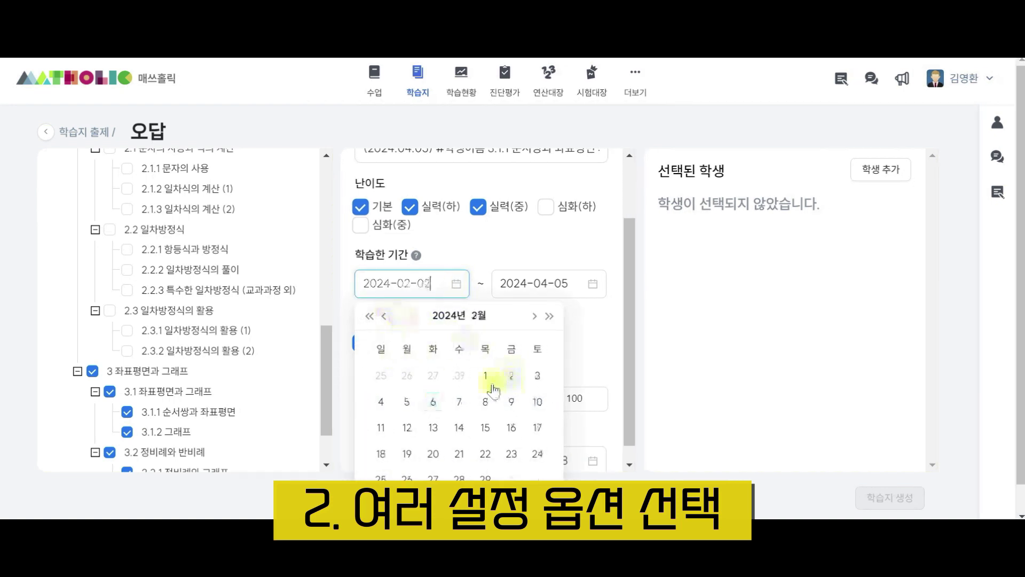
{"action": "left_click", "coordinate": [490, 385]}
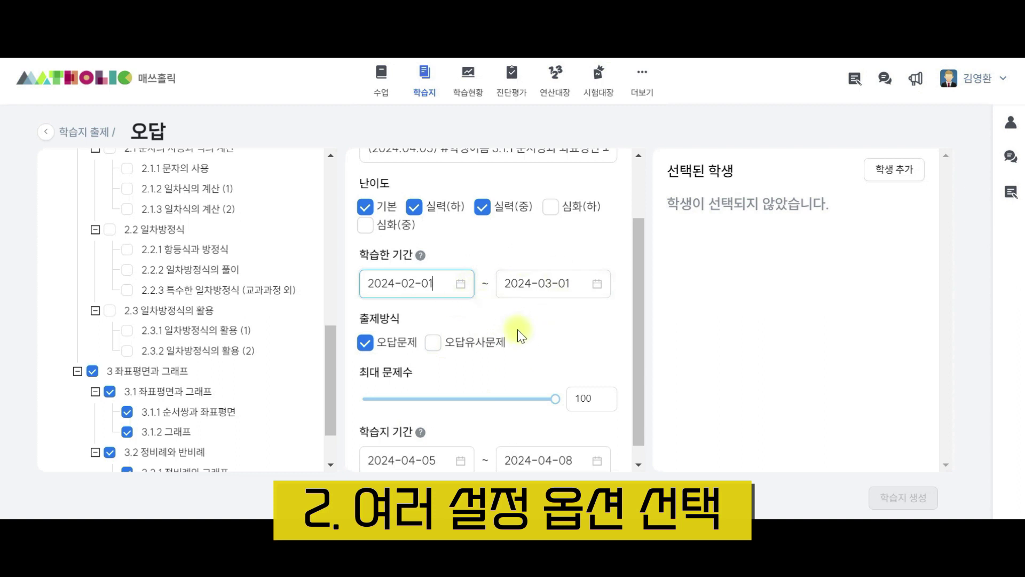
Step: Change the start of the worksheet's studied period (학습한 기간) to 2024-03-01
{"action": "left_click", "coordinate": [466, 289]}
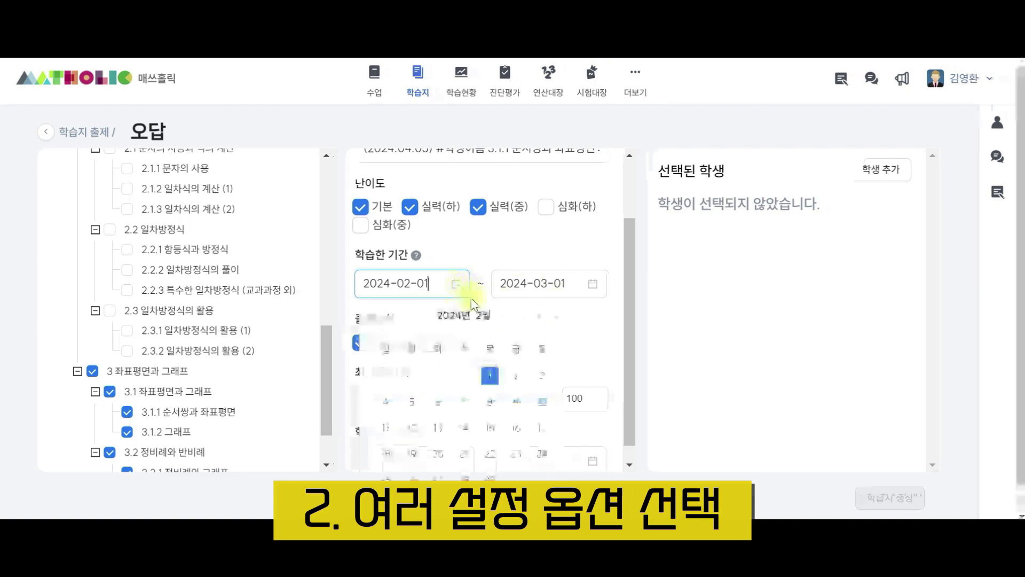
{"action": "left_click", "coordinate": [533, 316]}
{"action": "left_click", "coordinate": [519, 380]}
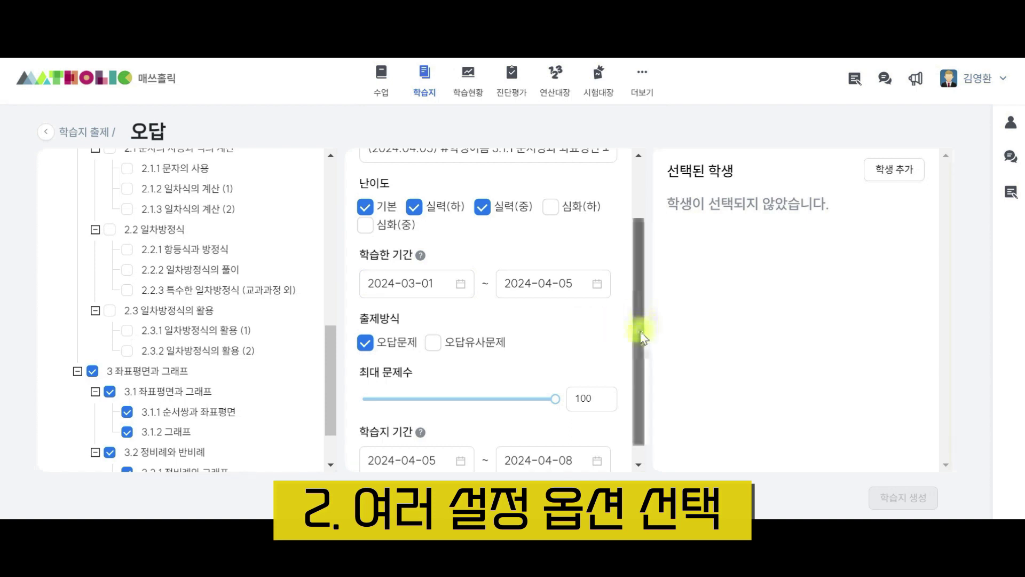
Step: Set the worksheet's problem source (출제방식) to include both 오답문제 and 오답유사문제
{"action": "left_click_drag", "start_coordinate": [643, 332], "coordinate": [642, 380]}
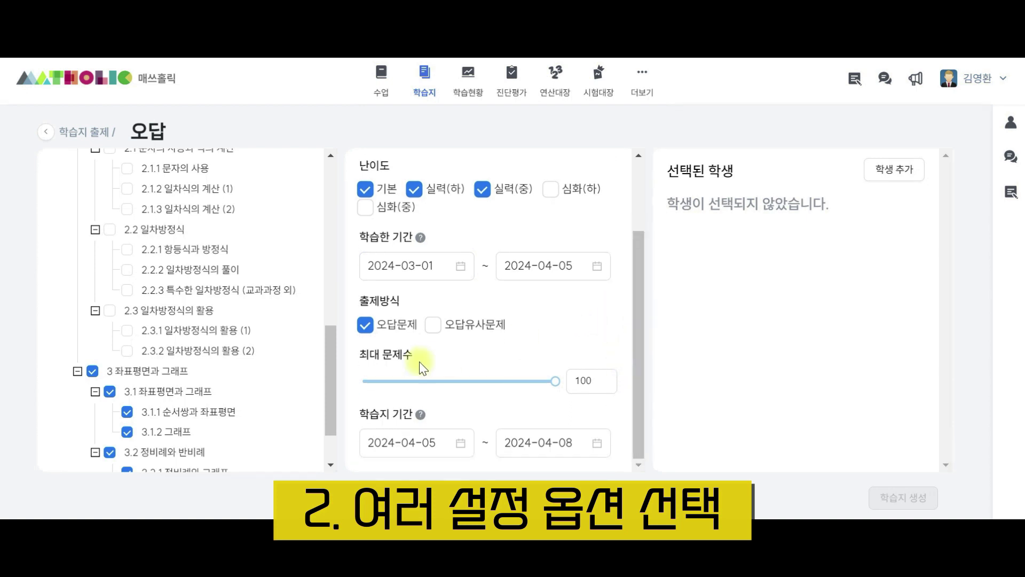
{"action": "left_click", "coordinate": [365, 326]}
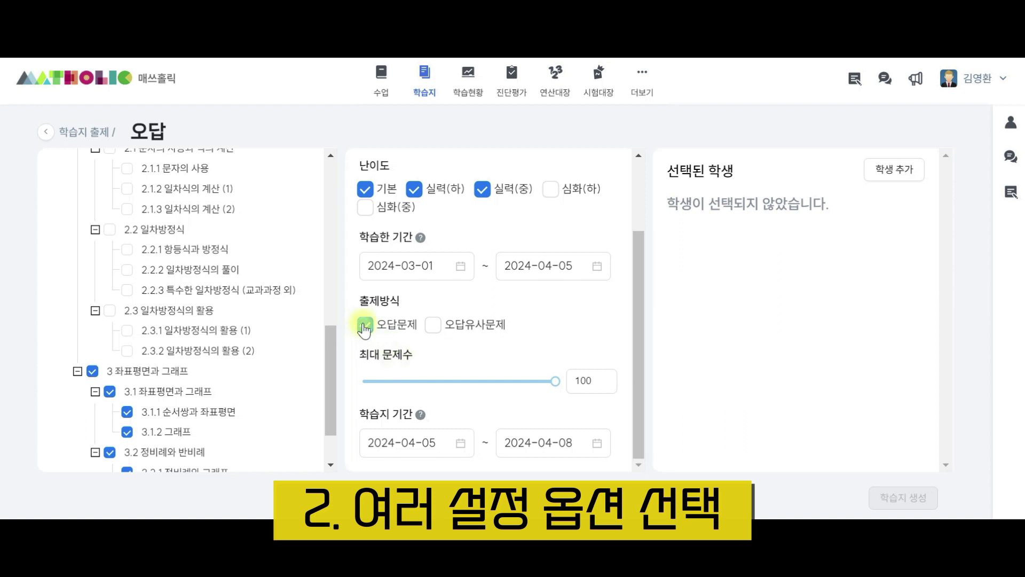
{"action": "left_click", "coordinate": [432, 324]}
{"action": "left_click", "coordinate": [432, 326]}
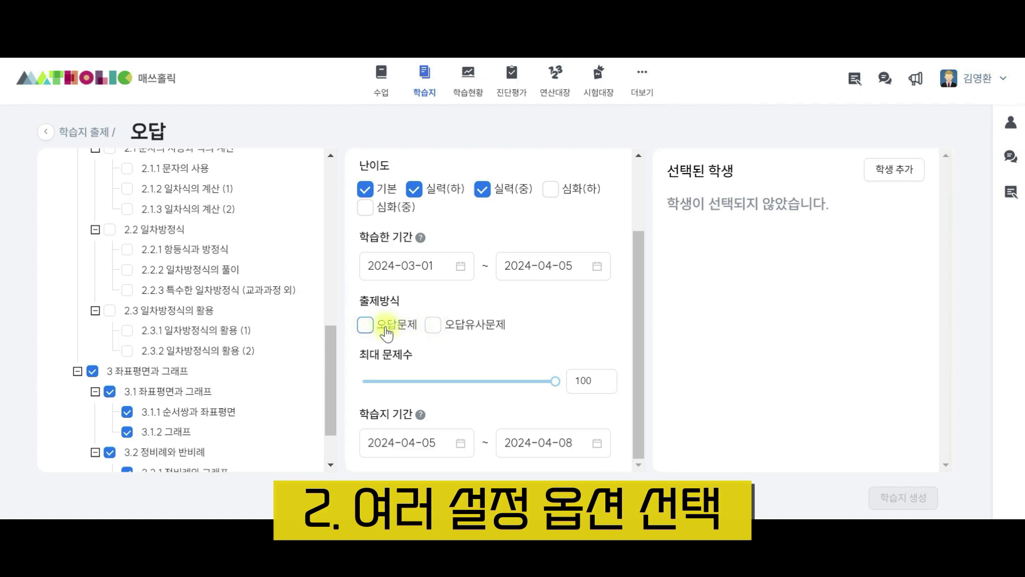
{"action": "left_click", "coordinate": [386, 332]}
{"action": "left_click", "coordinate": [385, 332]}
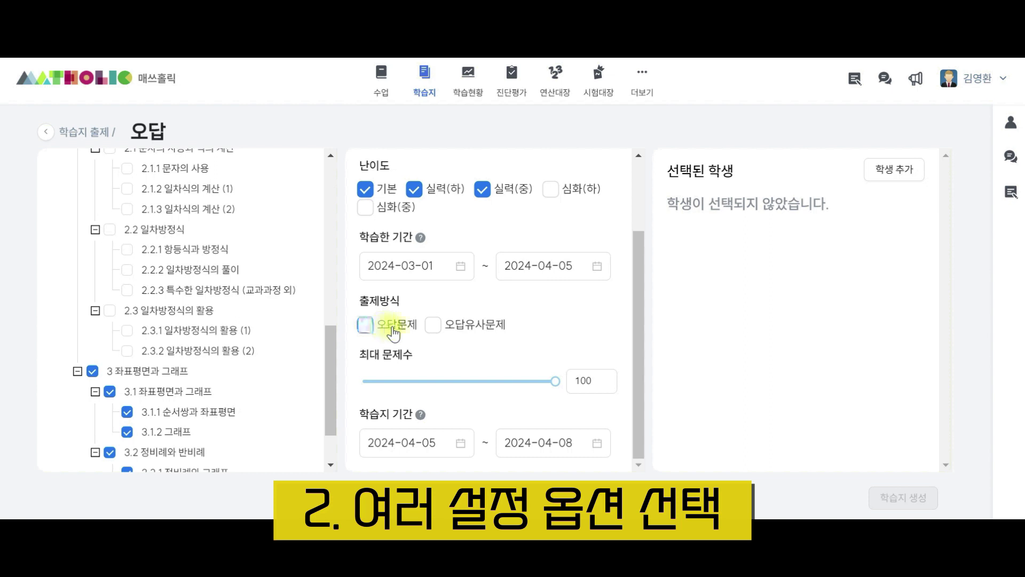
{"action": "left_click", "coordinate": [439, 327]}
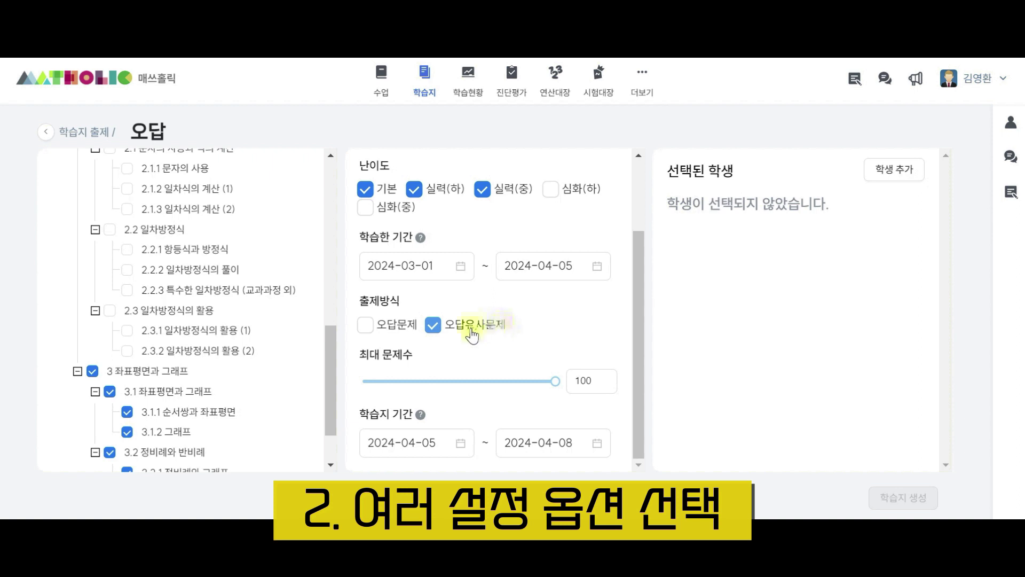
{"action": "left_click", "coordinate": [385, 331]}
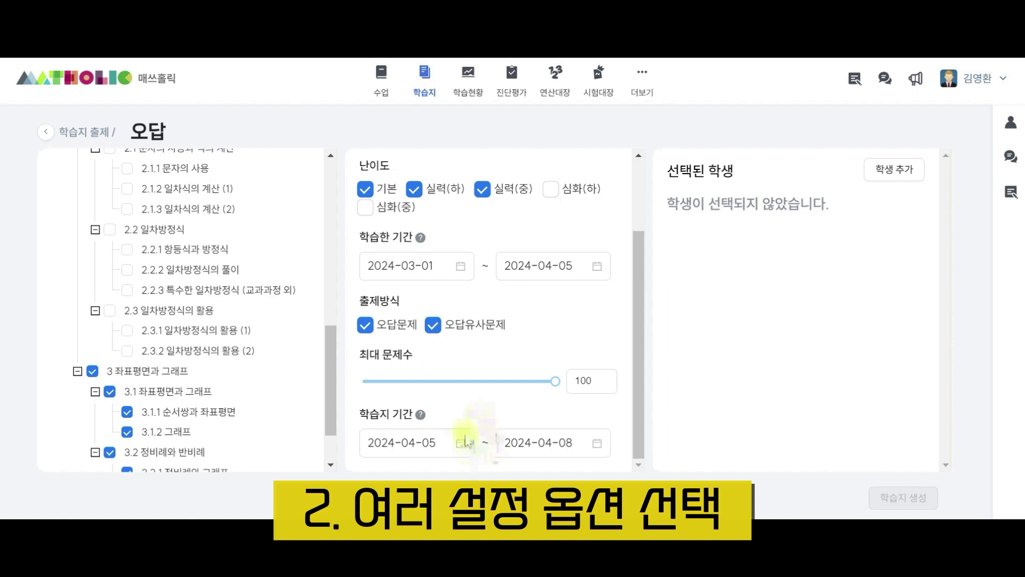
Step: Add one 중학교 1학년 student, the one just before 매쓰홀릭1, to the worksheet's selected students and submit the selection
{"action": "left_click_drag", "start_coordinate": [636, 436], "coordinate": [632, 287]}
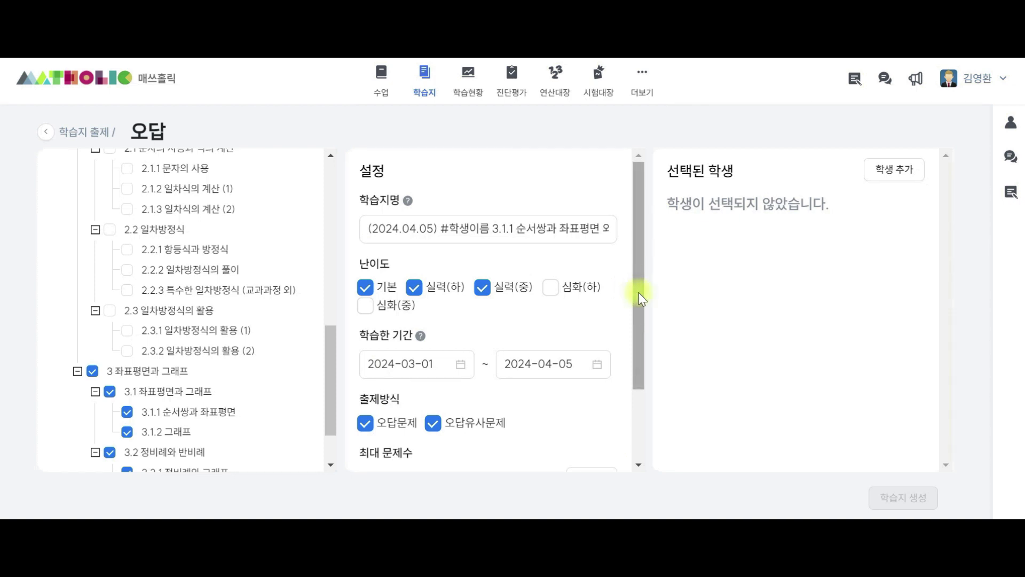
{"action": "left_click", "coordinate": [901, 178]}
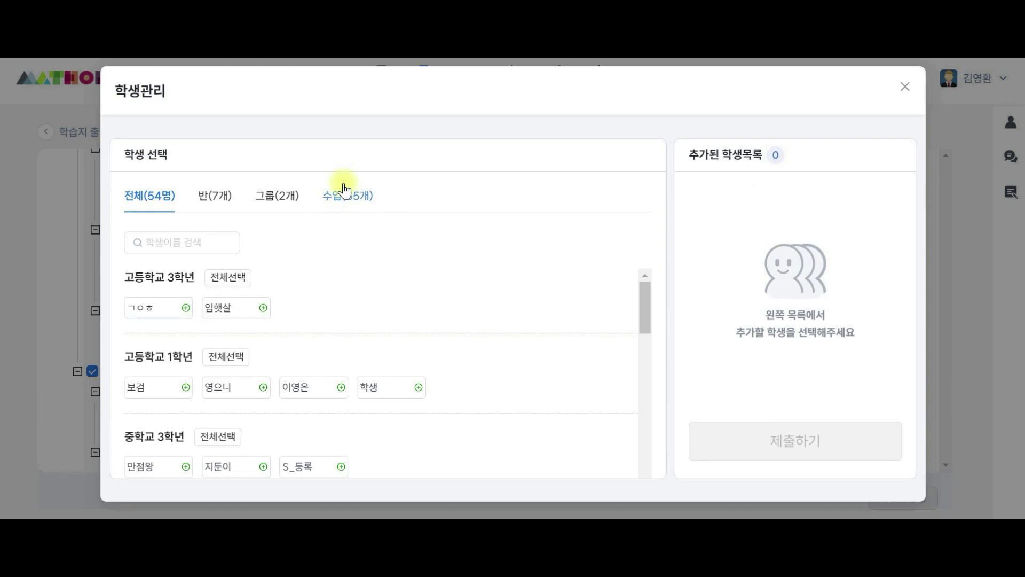
{"action": "left_click_drag", "start_coordinate": [647, 315], "coordinate": [643, 380]}
{"action": "left_click", "coordinate": [315, 407]}
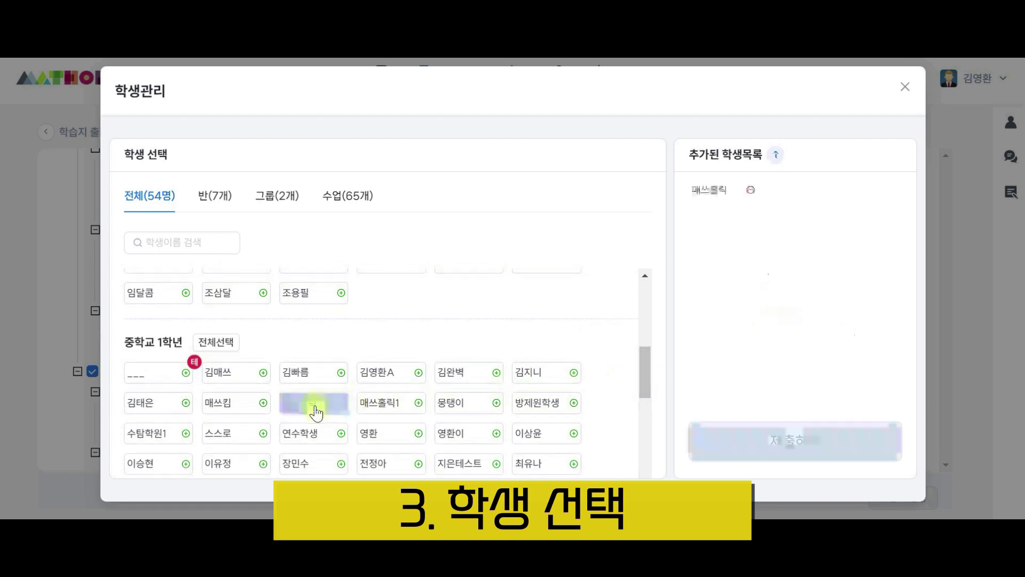
{"action": "left_click", "coordinate": [794, 451]}
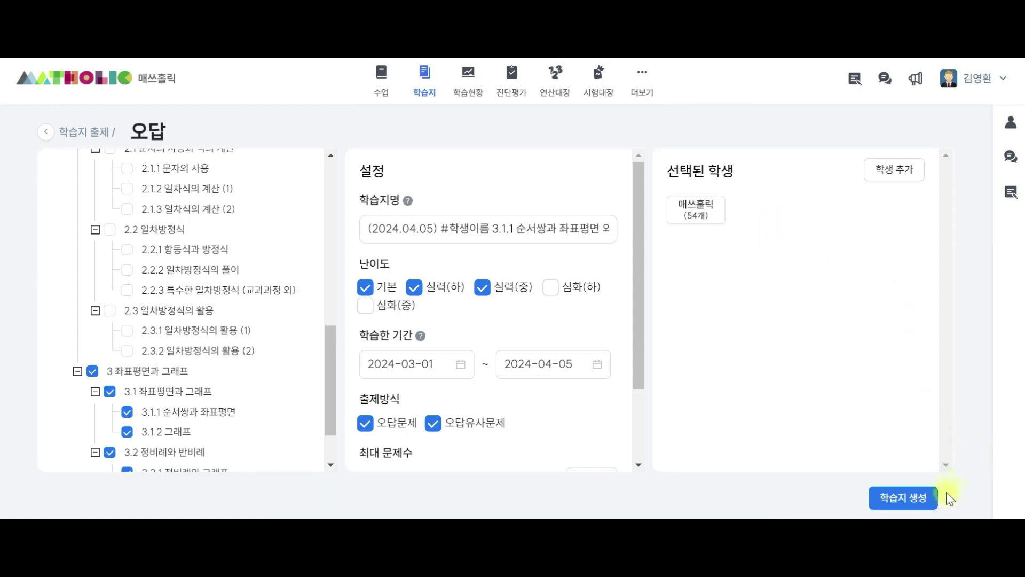
Step: Generate the wrong-answer worksheet and check its entry in the worksheet list
{"action": "left_click", "coordinate": [914, 502]}
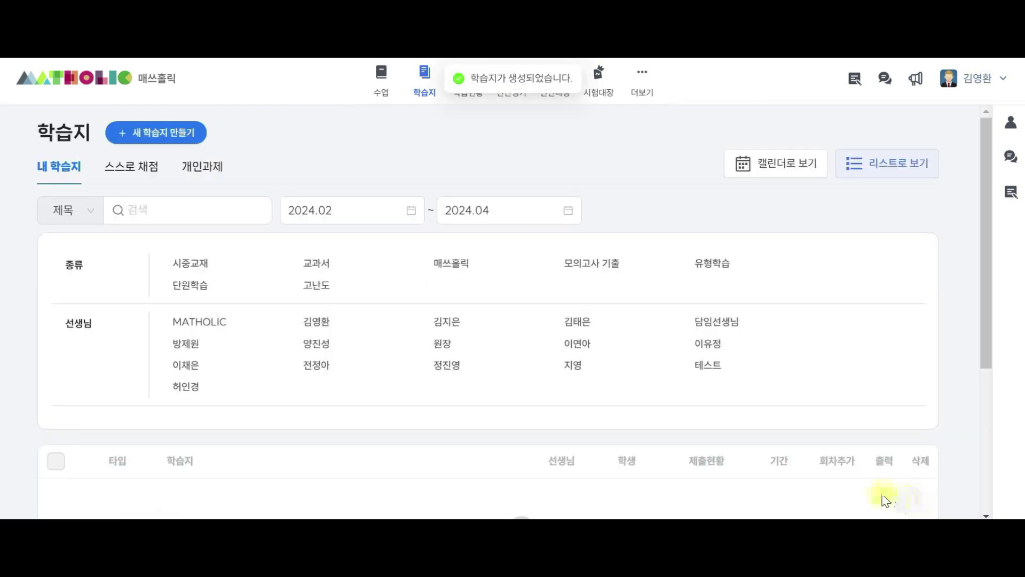
{"action": "scroll", "coordinate": [628, 160], "scroll_direction": "down", "scroll_amount": 5}
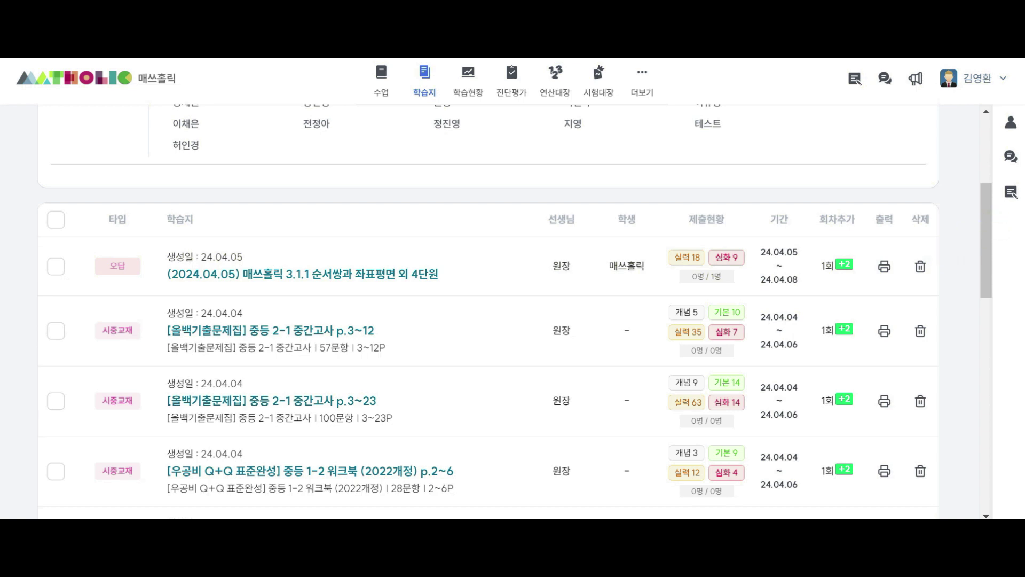
{"action": "scroll", "coordinate": [692, 131], "scroll_direction": "up", "scroll_amount": 3}
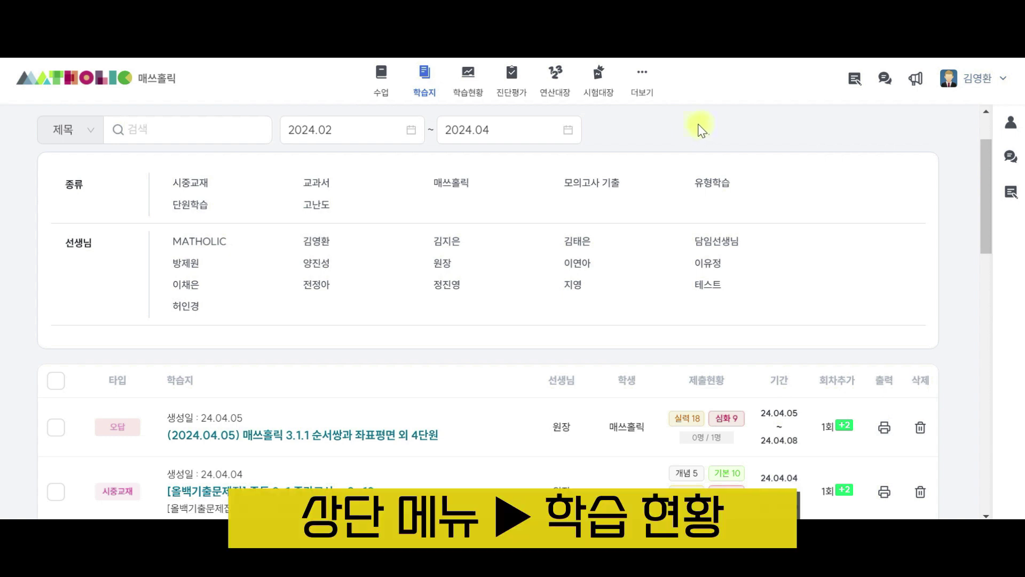
Step: Go to 학습현황 and open the April 3 learning history of the student with the 21/29 weekly result
{"action": "left_click", "coordinate": [470, 84]}
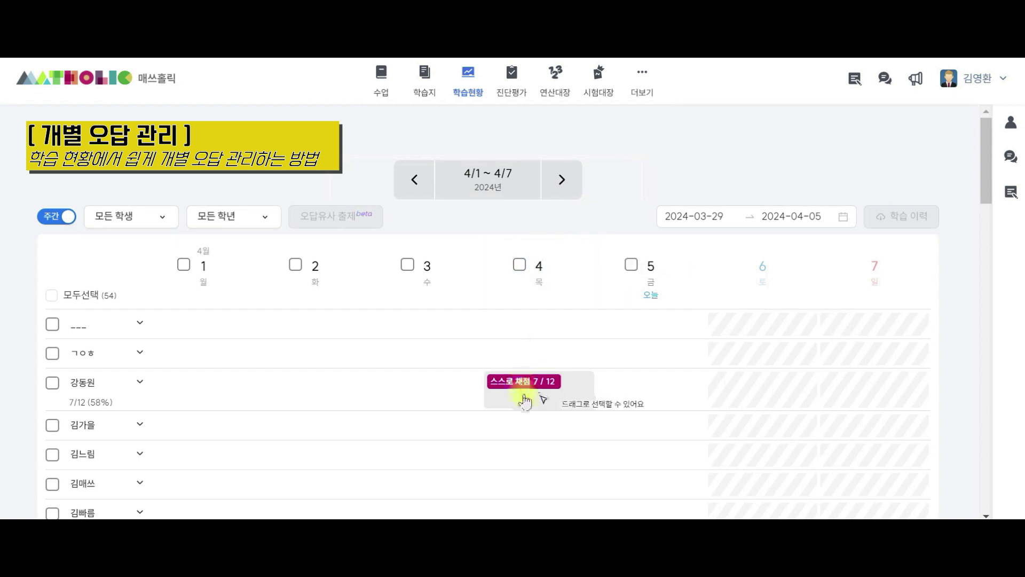
{"action": "scroll", "coordinate": [523, 393], "scroll_direction": "down", "scroll_amount": 3}
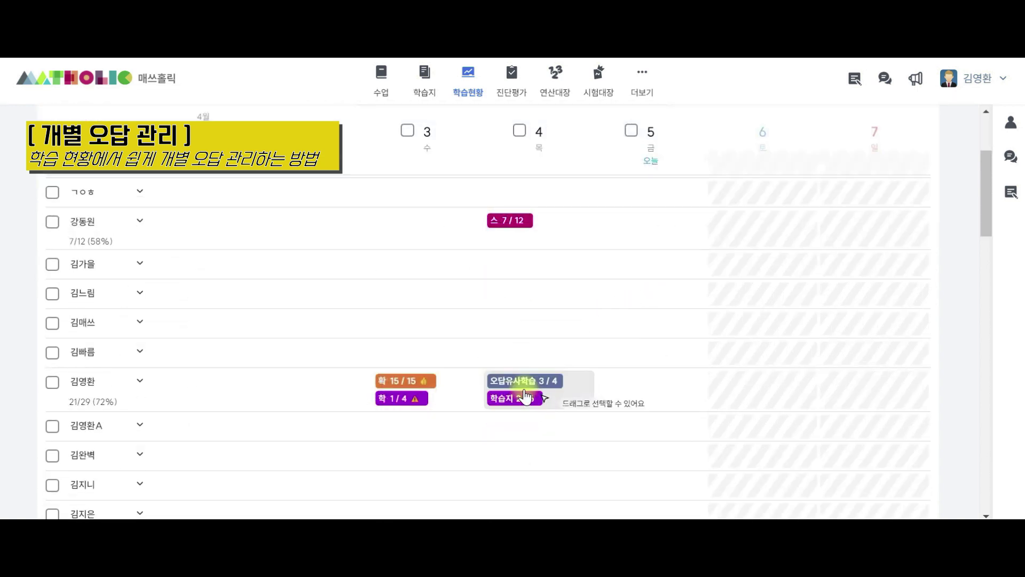
{"action": "scroll", "coordinate": [526, 396], "scroll_direction": "down", "scroll_amount": 5}
{"action": "scroll", "coordinate": [525, 396], "scroll_direction": "up", "scroll_amount": 3}
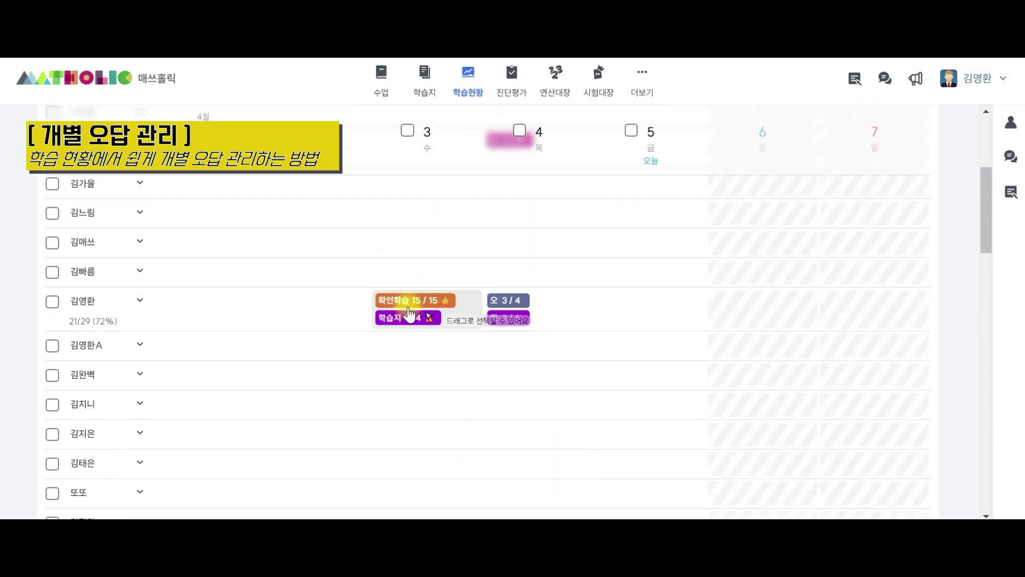
{"action": "left_click", "coordinate": [409, 312]}
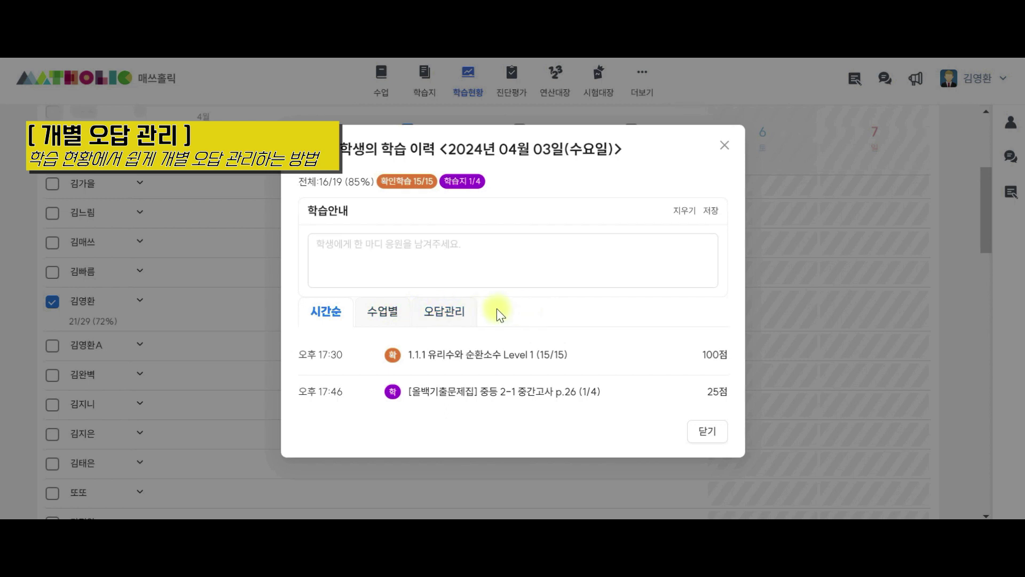
Step: In the history's 오답관리 view, select the worksheet [올백기출문제집] 중등 2-1 중간고사 p.26 and open its assignment settings
{"action": "left_click", "coordinate": [446, 315]}
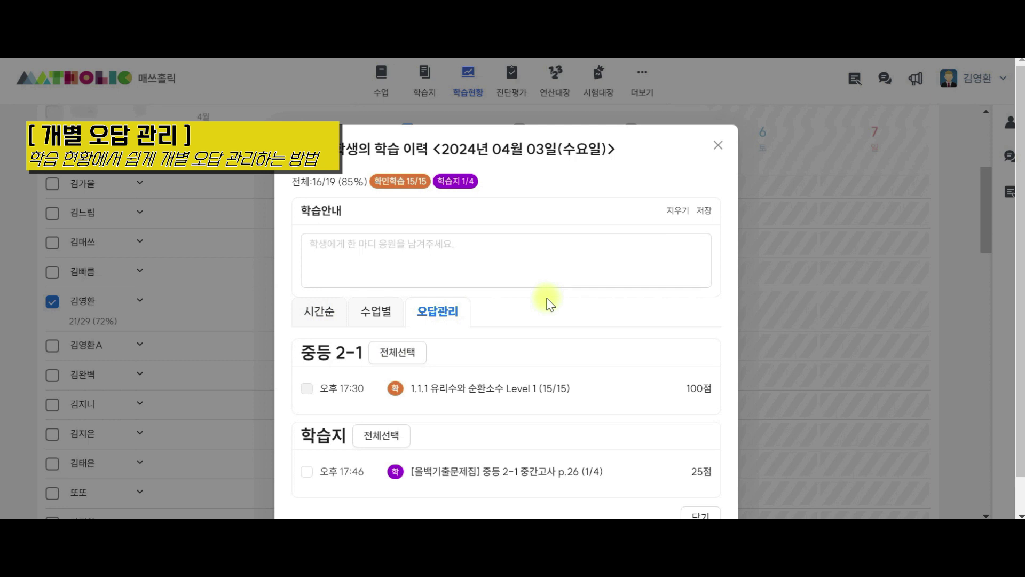
{"action": "scroll", "coordinate": [541, 353], "scroll_direction": "down", "scroll_amount": 1}
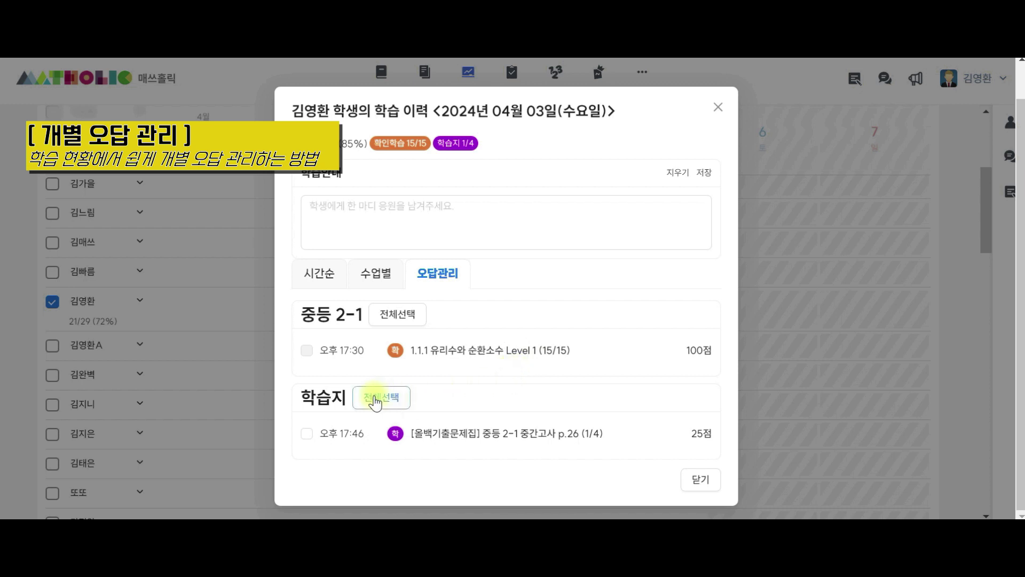
{"action": "left_click", "coordinate": [306, 433]}
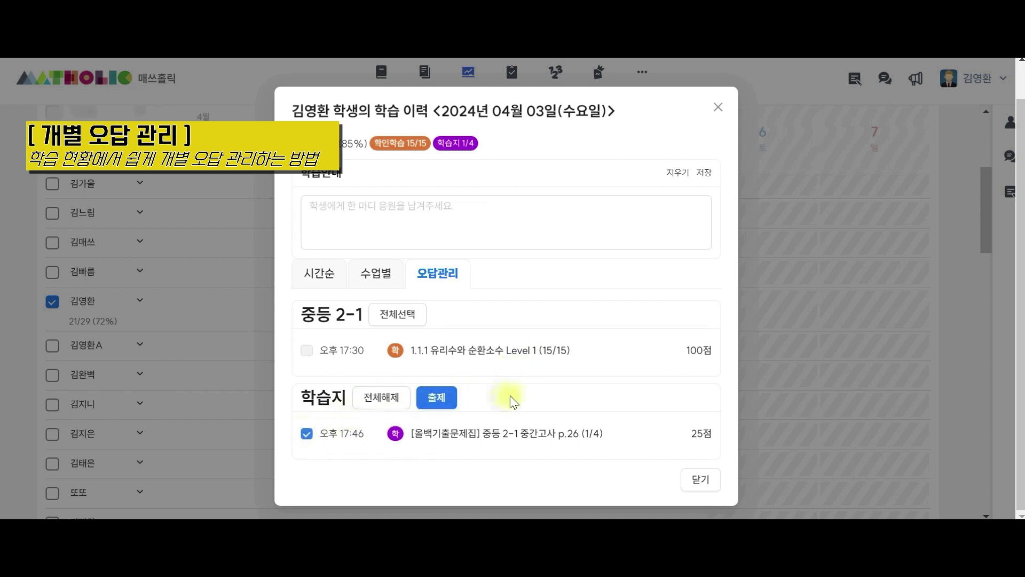
{"action": "left_click", "coordinate": [451, 407]}
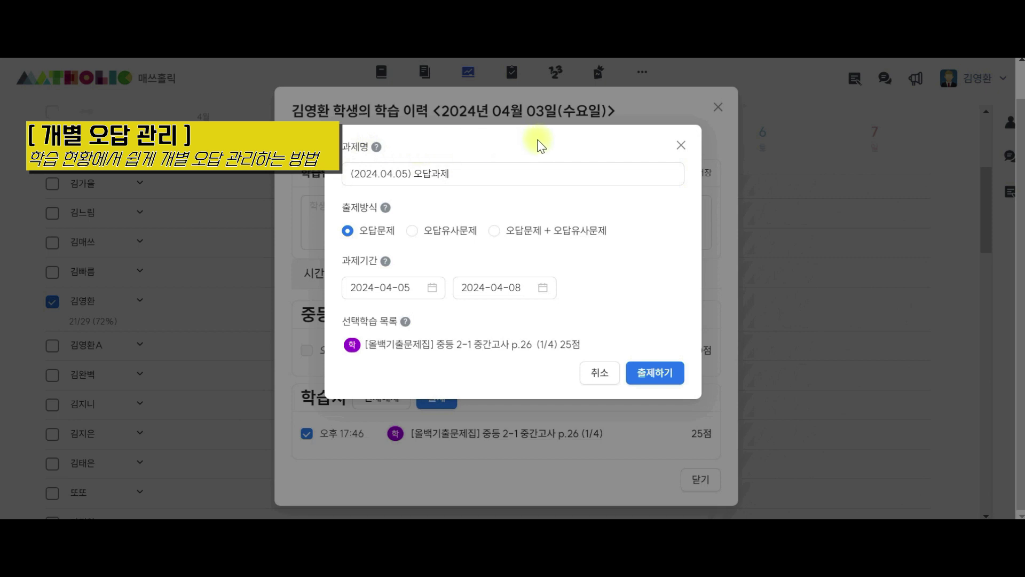
Step: Try the 오답유사문제 and 오답문제 + 오답유사문제 problem types for the individual assignment
{"action": "left_click", "coordinate": [516, 175]}
{"action": "left_click", "coordinate": [517, 147]}
{"action": "left_click", "coordinate": [517, 177]}
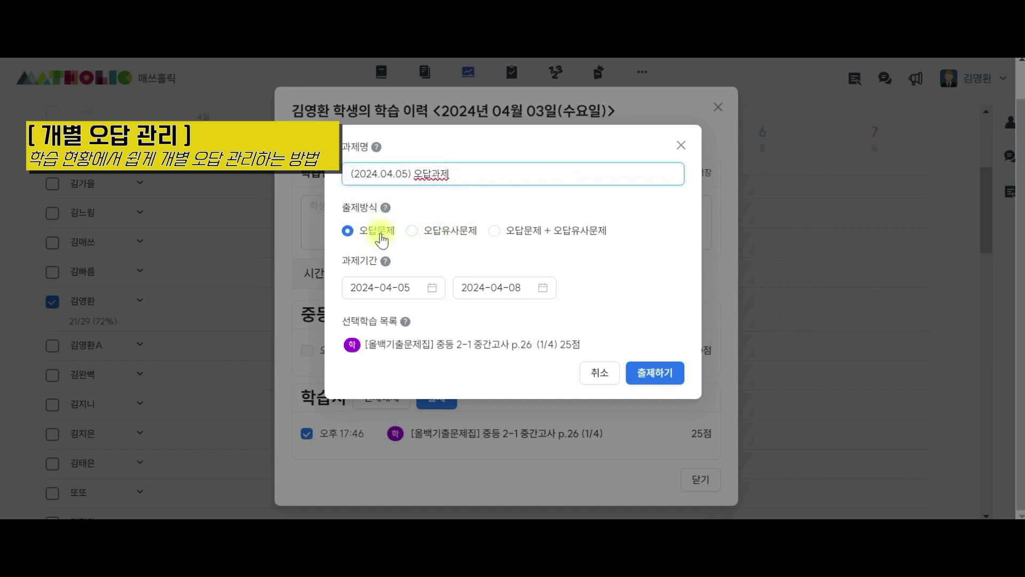
{"action": "left_click", "coordinate": [435, 231]}
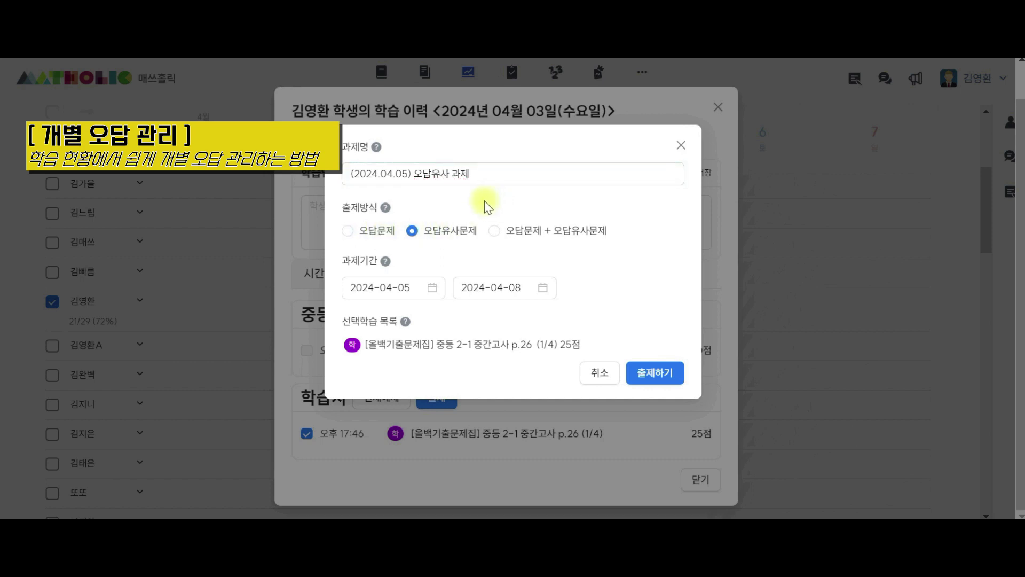
{"action": "left_click", "coordinate": [505, 233]}
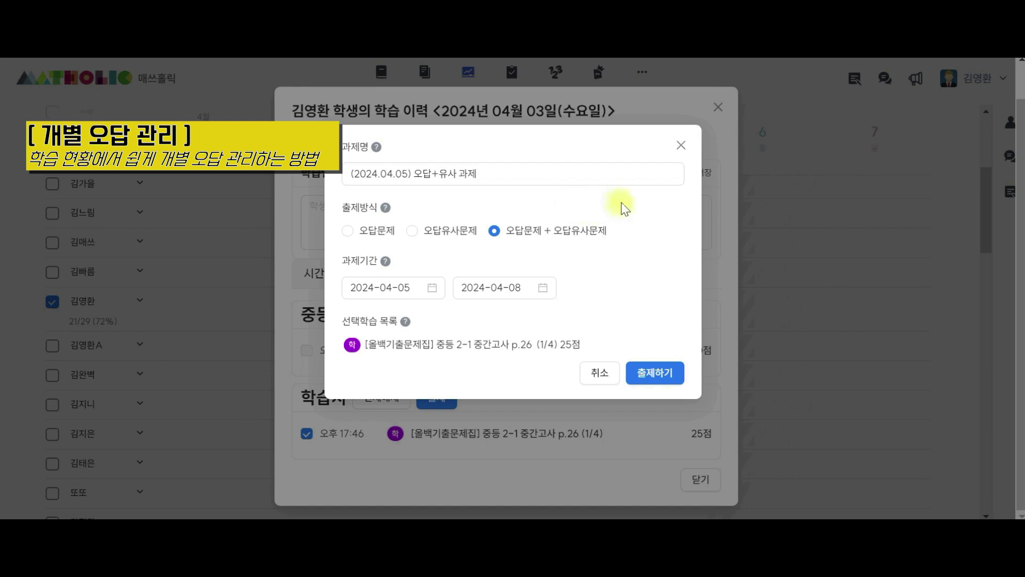
Step: Set the assignment's problem type to 오답문제, issue it without printing and close the student's learning history
{"action": "left_click", "coordinate": [377, 234]}
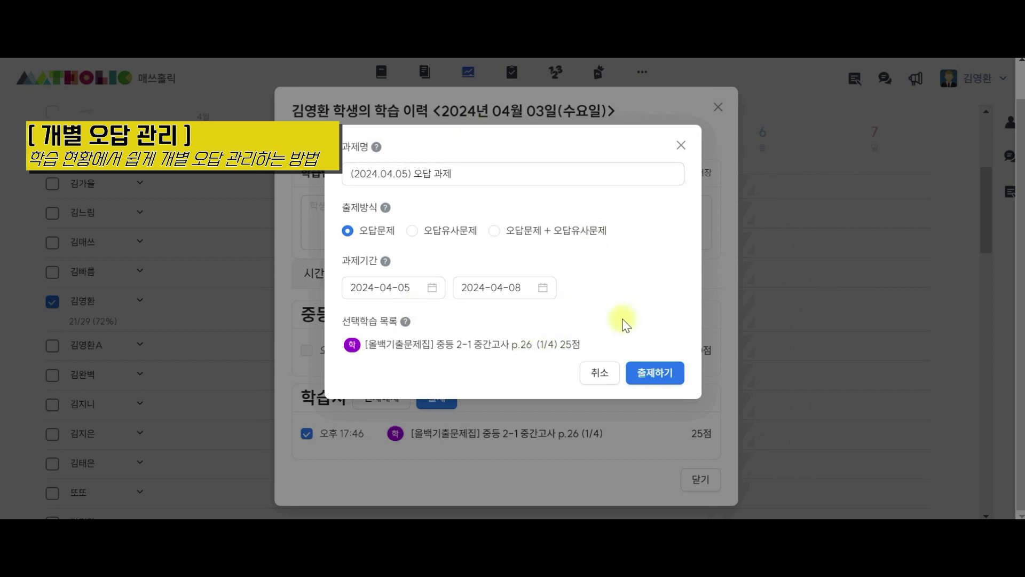
{"action": "left_click", "coordinate": [660, 380]}
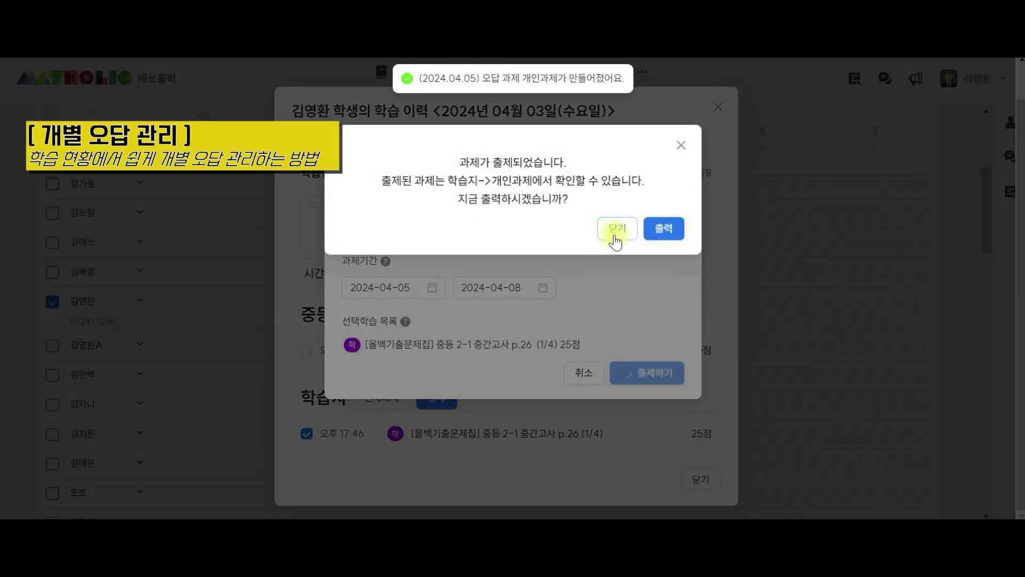
{"action": "left_click", "coordinate": [619, 230]}
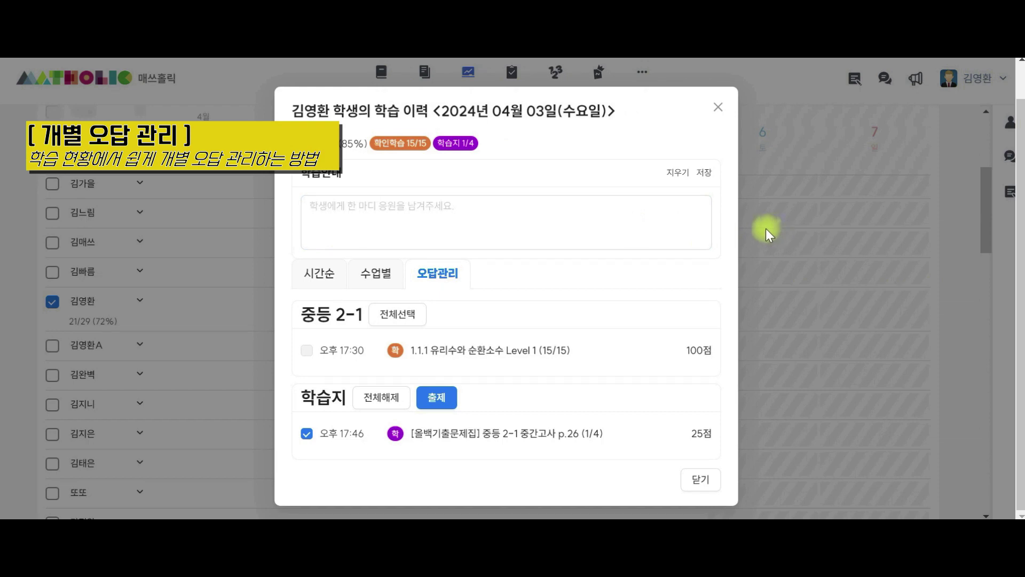
{"action": "left_click", "coordinate": [718, 110]}
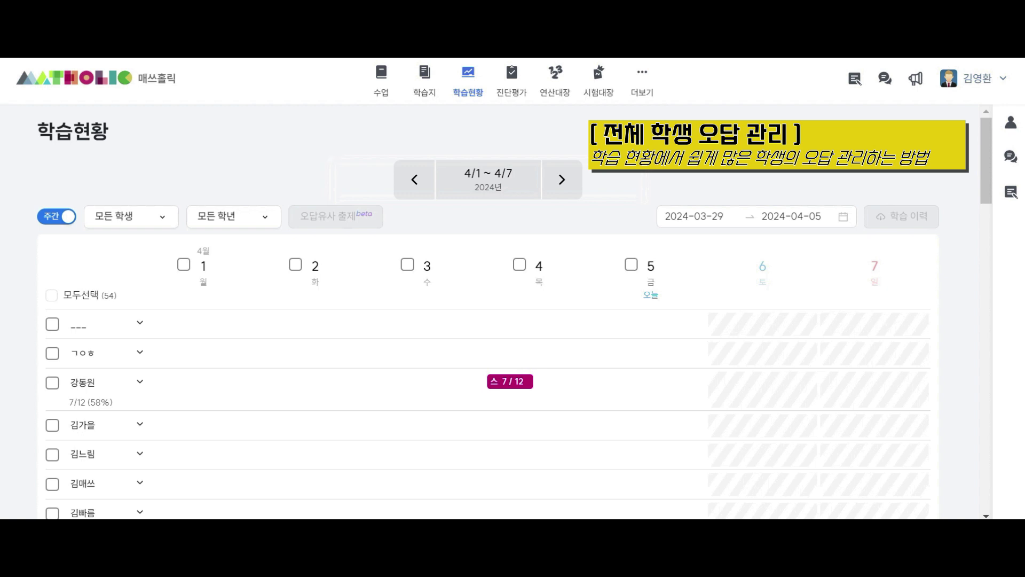
Step: Select April 1, 2, 4 and 5 in the weekly learning status table, leaving April 3 unselected
{"action": "left_click", "coordinate": [631, 265]}
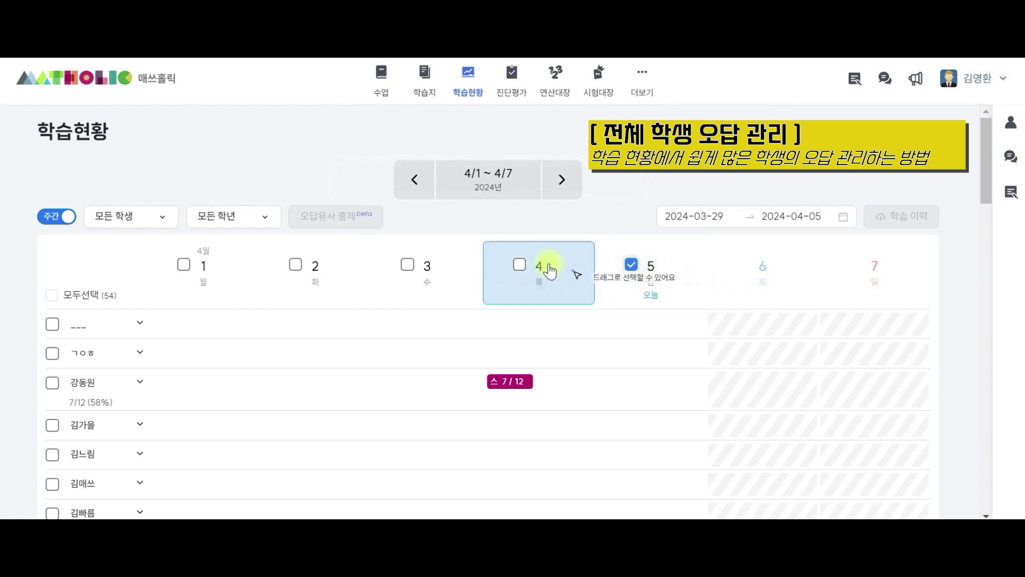
{"action": "left_click", "coordinate": [517, 265]}
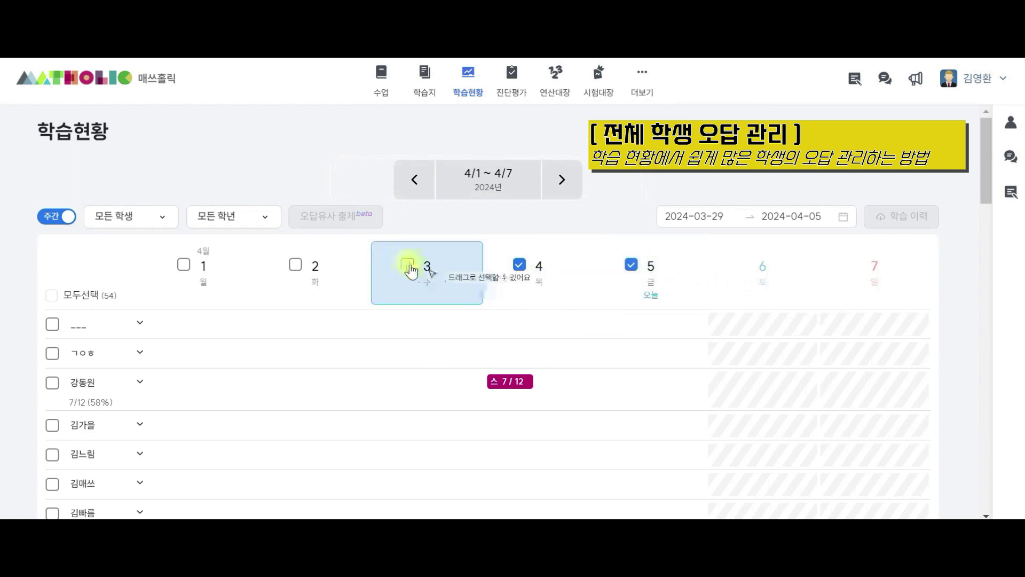
{"action": "left_click", "coordinate": [295, 264]}
{"action": "left_click", "coordinate": [180, 265]}
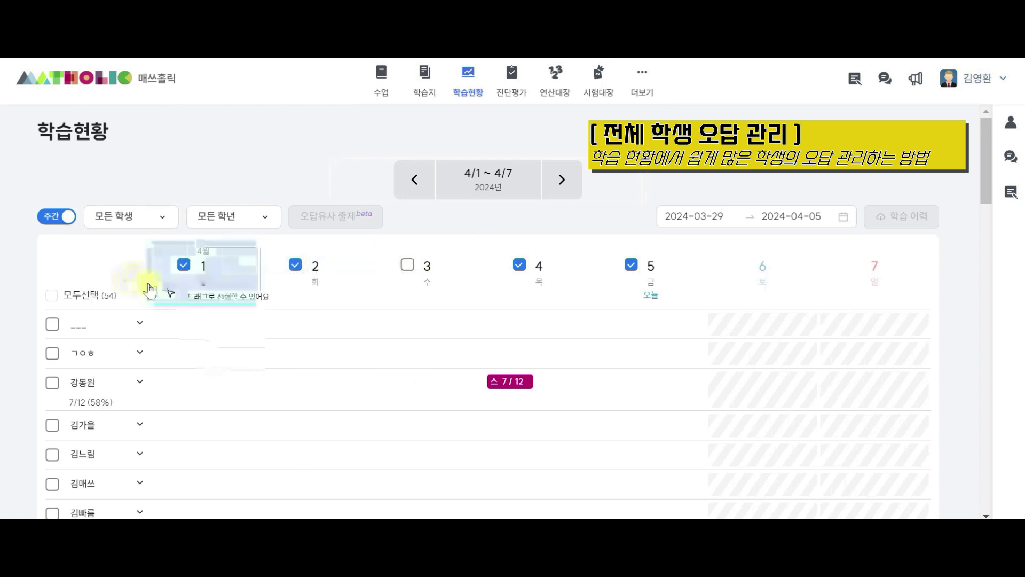
Step: Select the third and eighth students in the weekly table, the two with April 4 results, leaving their neighbours unselected
{"action": "scroll", "coordinate": [140, 291], "scroll_direction": "down", "scroll_amount": 3}
{"action": "scroll", "coordinate": [118, 294], "scroll_direction": "up", "scroll_amount": 1}
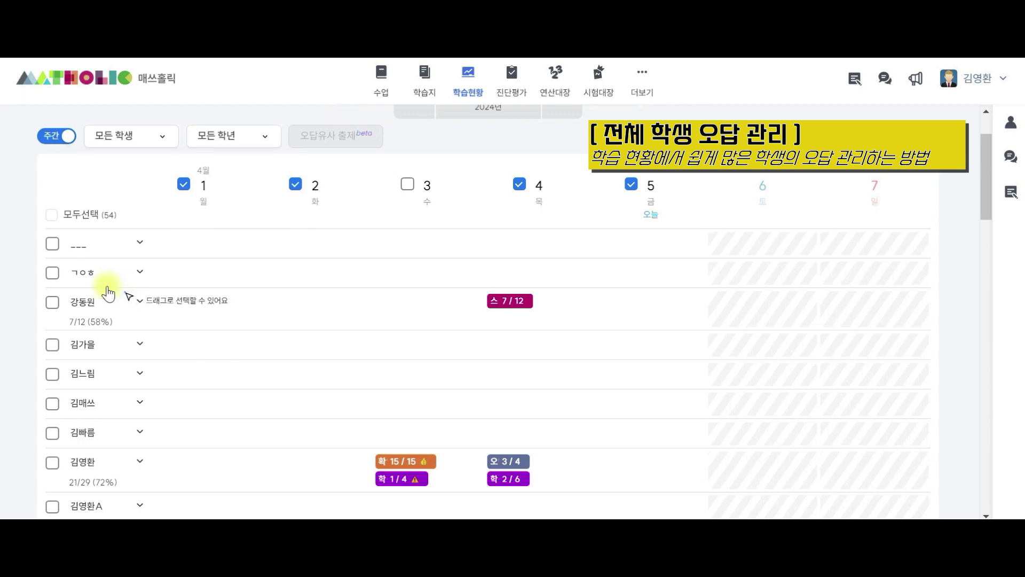
{"action": "left_click", "coordinate": [52, 302]}
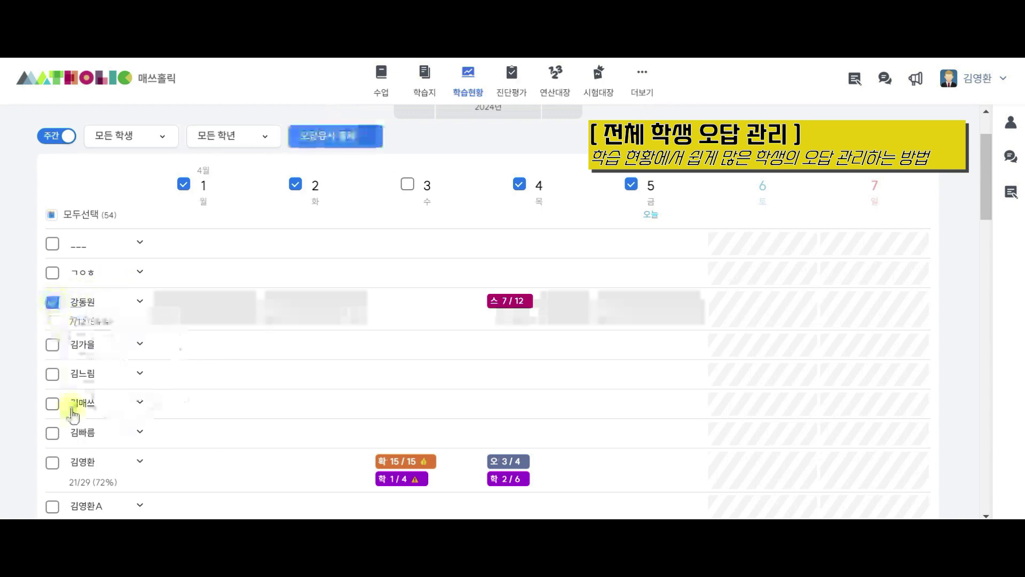
{"action": "left_click", "coordinate": [52, 462]}
{"action": "scroll", "coordinate": [59, 379], "scroll_direction": "down", "scroll_amount": 3}
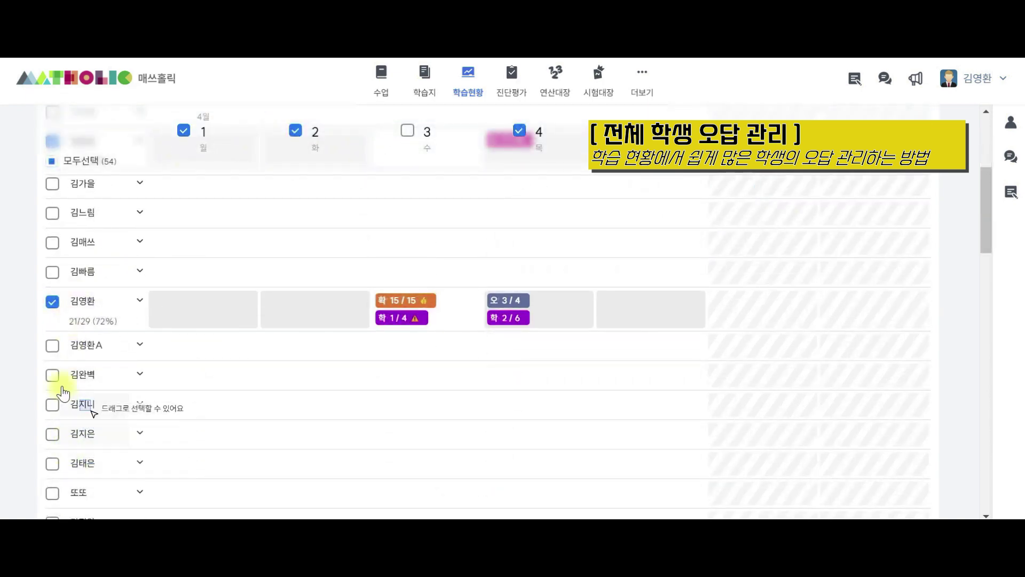
{"action": "left_click", "coordinate": [53, 354]}
{"action": "left_click", "coordinate": [53, 354]}
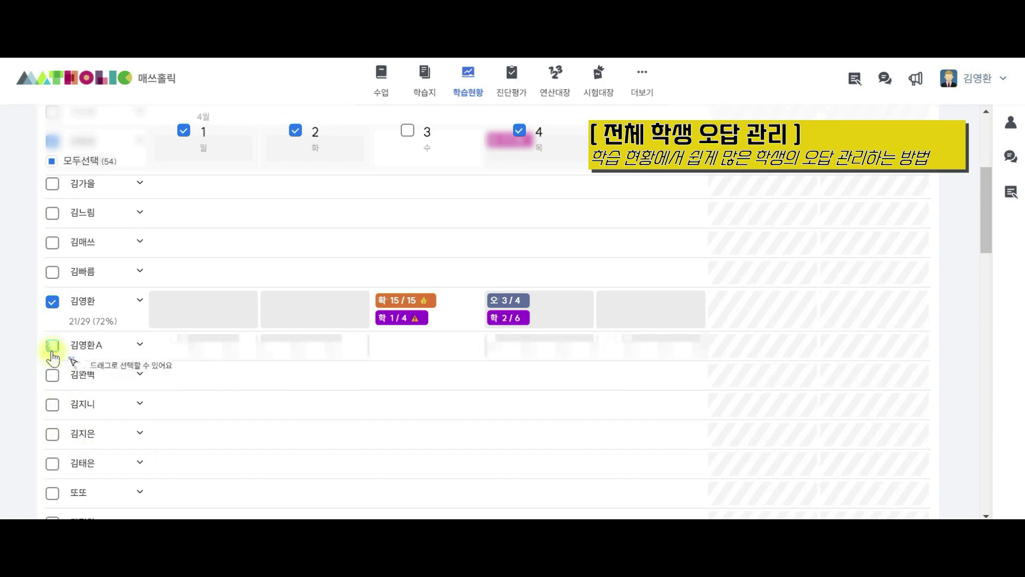
{"action": "scroll", "coordinate": [54, 357], "scroll_direction": "up", "scroll_amount": 2}
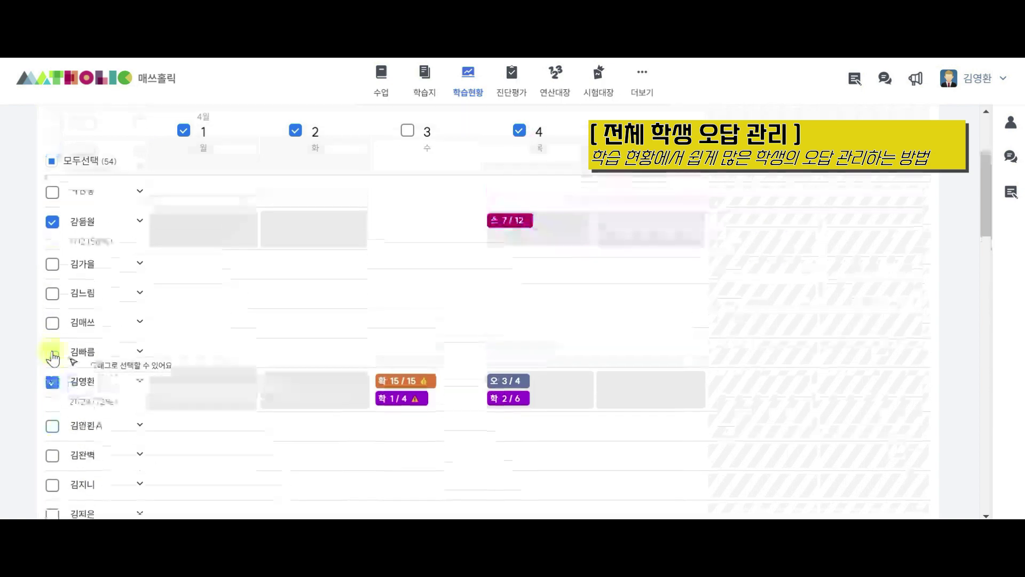
{"action": "scroll", "coordinate": [53, 357], "scroll_direction": "up", "scroll_amount": 3}
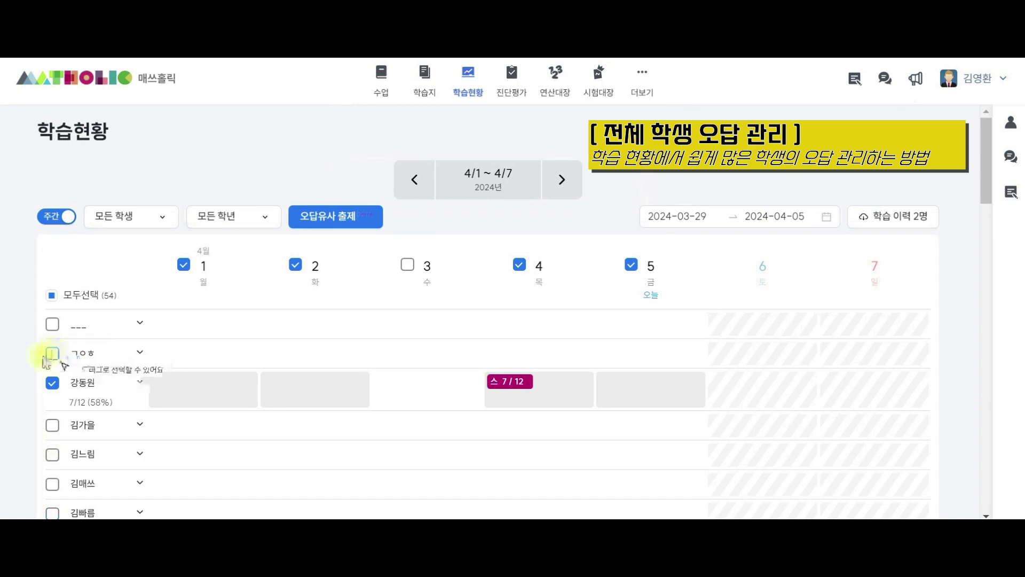
Step: Add March 21, 22, 28 and 29 from the two preceding weeks to the selected dates and return to the current week
{"action": "left_click", "coordinate": [417, 174]}
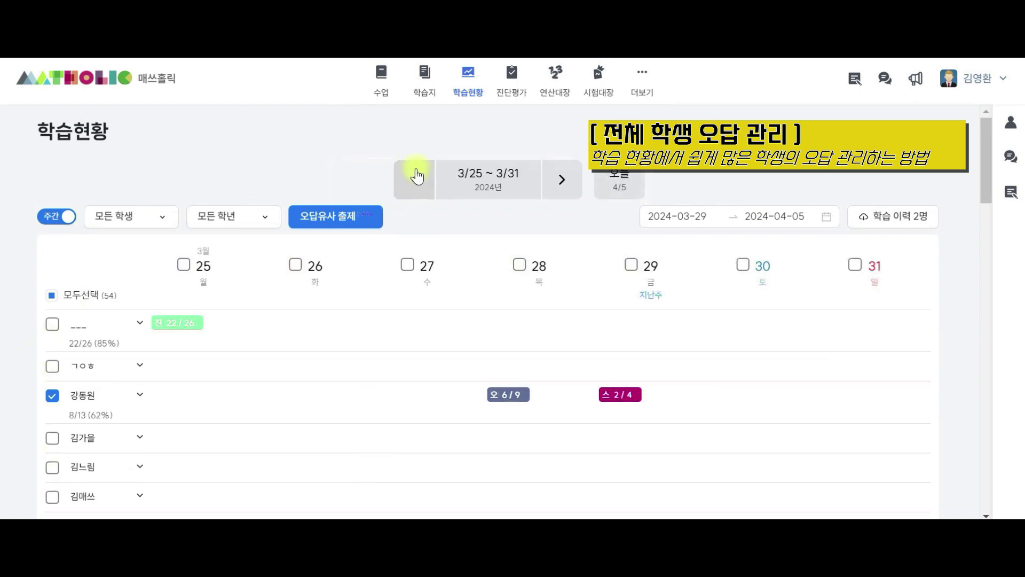
{"action": "left_click", "coordinate": [417, 174]}
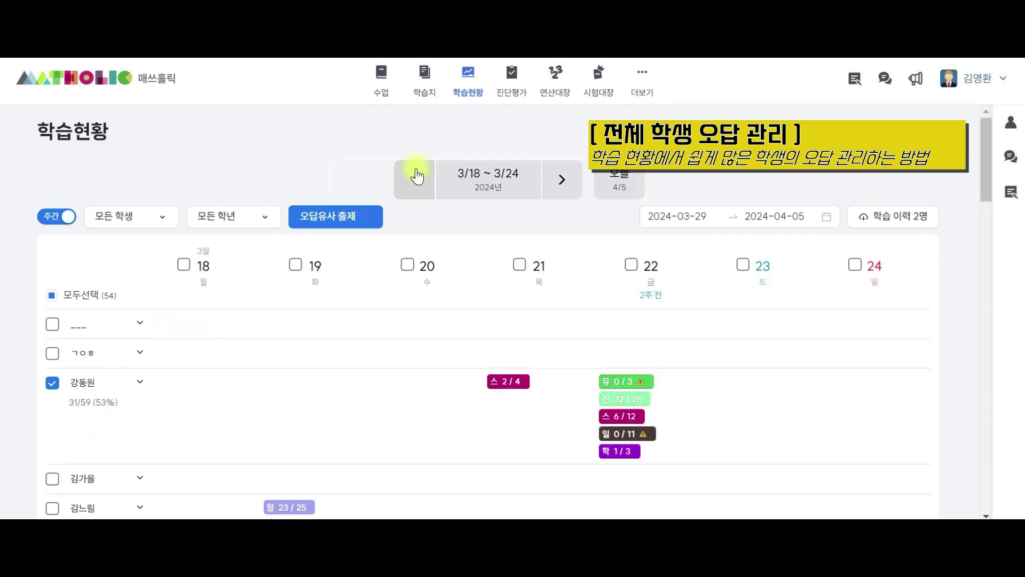
{"action": "left_click", "coordinate": [626, 272]}
{"action": "left_click", "coordinate": [513, 271]}
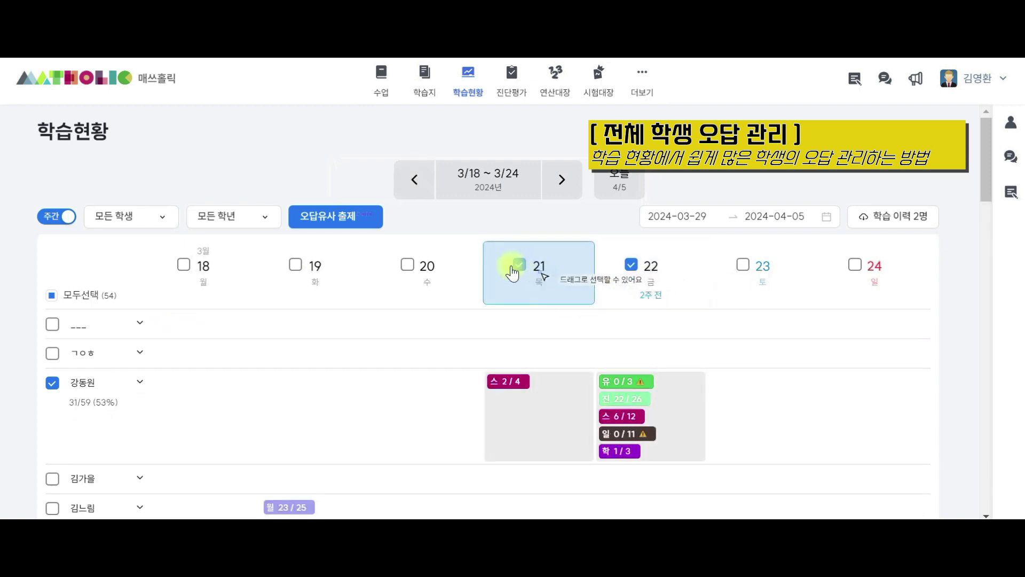
{"action": "left_click", "coordinate": [562, 179]}
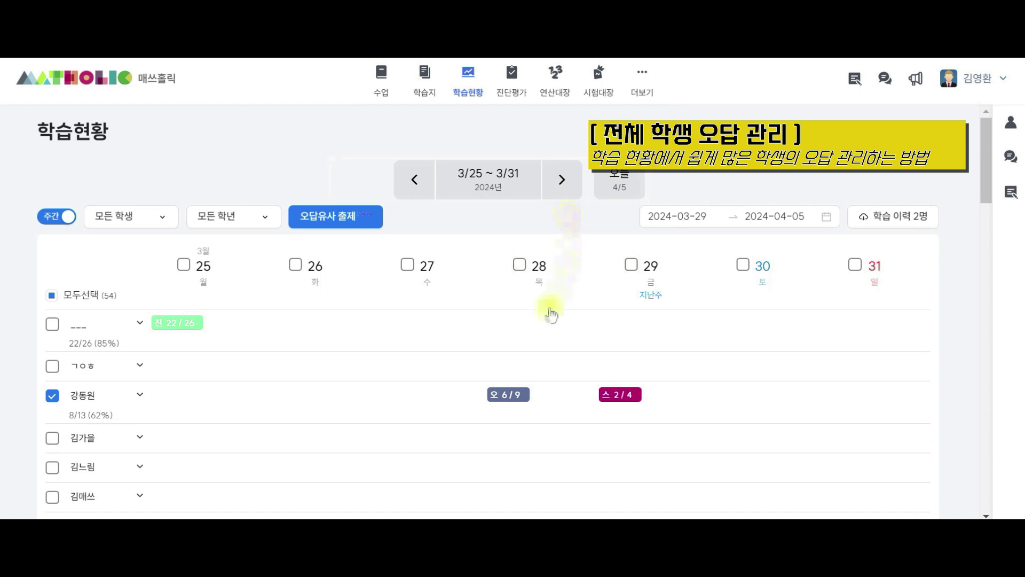
{"action": "left_click", "coordinate": [518, 264]}
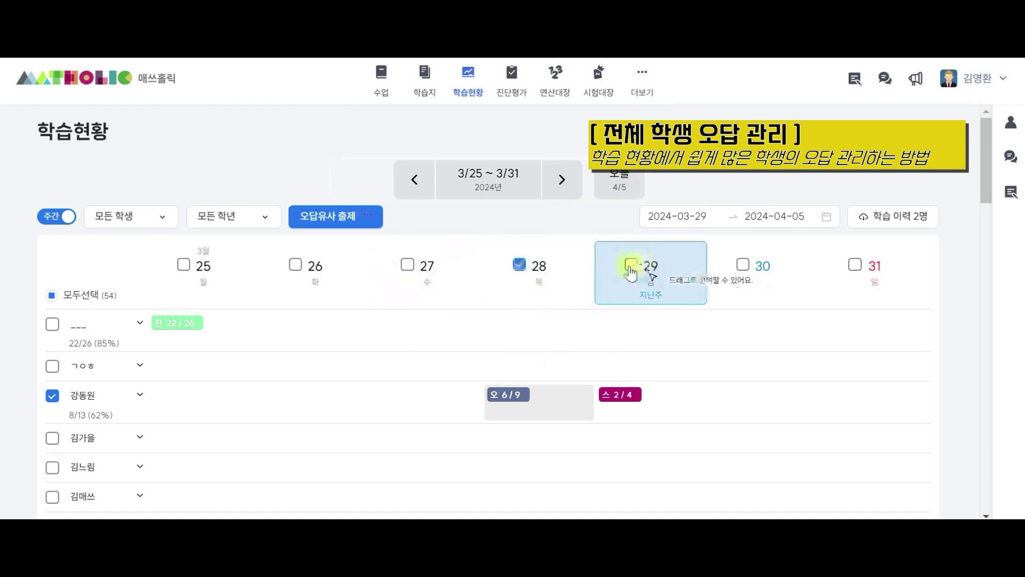
{"action": "left_click", "coordinate": [631, 265]}
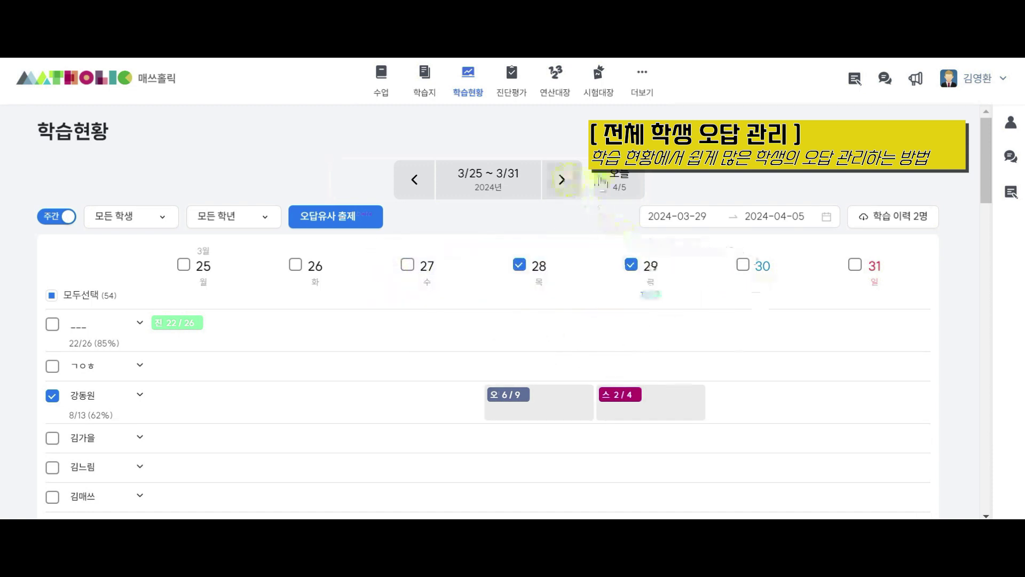
{"action": "left_click", "coordinate": [601, 182]}
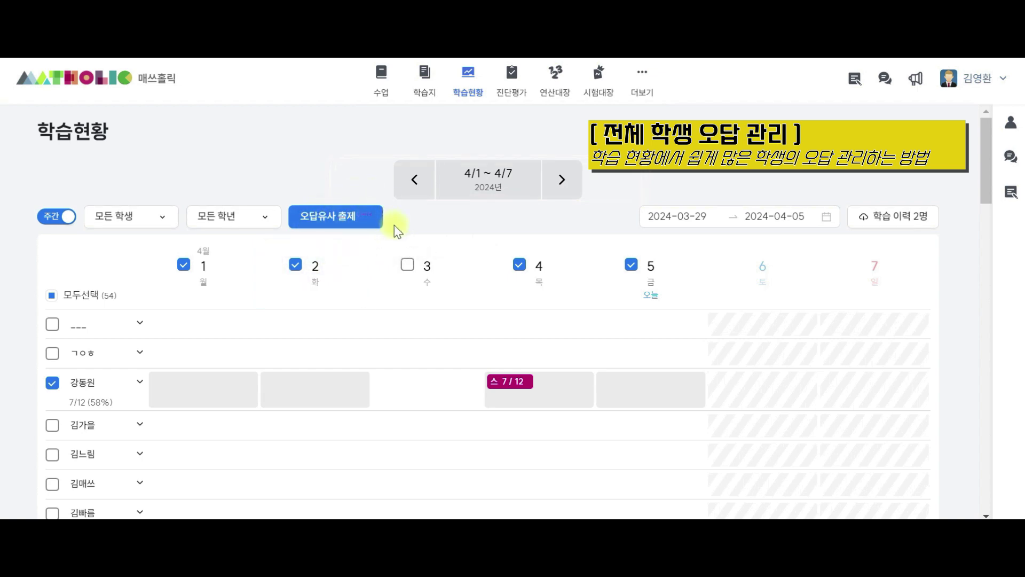
Step: Open the bulk 오답유사 출제 settings for the selected students, try the 직접입력 assignment name and return to 기본
{"action": "left_click", "coordinate": [352, 220]}
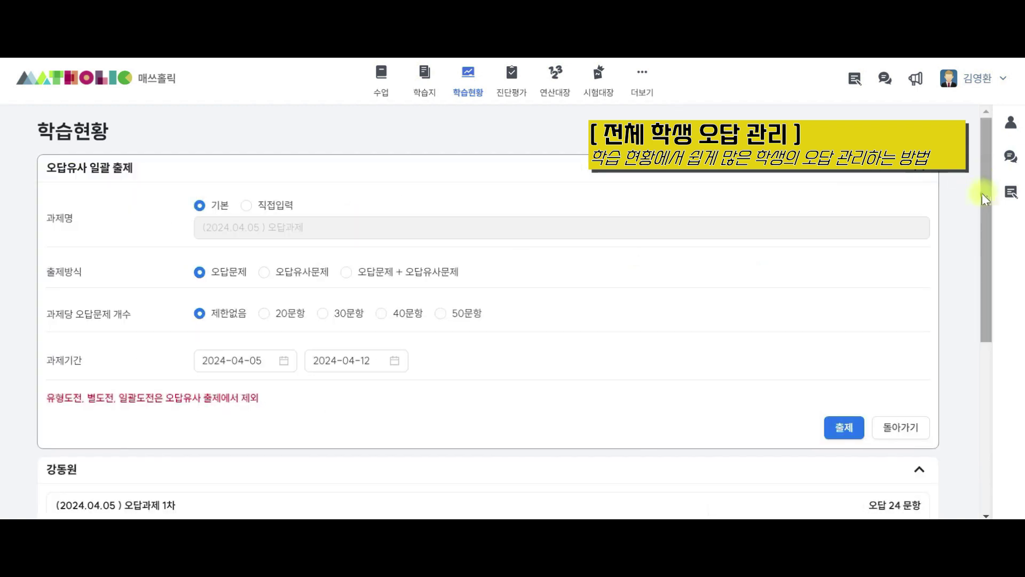
{"action": "left_click_drag", "start_coordinate": [981, 198], "coordinate": [989, 240]}
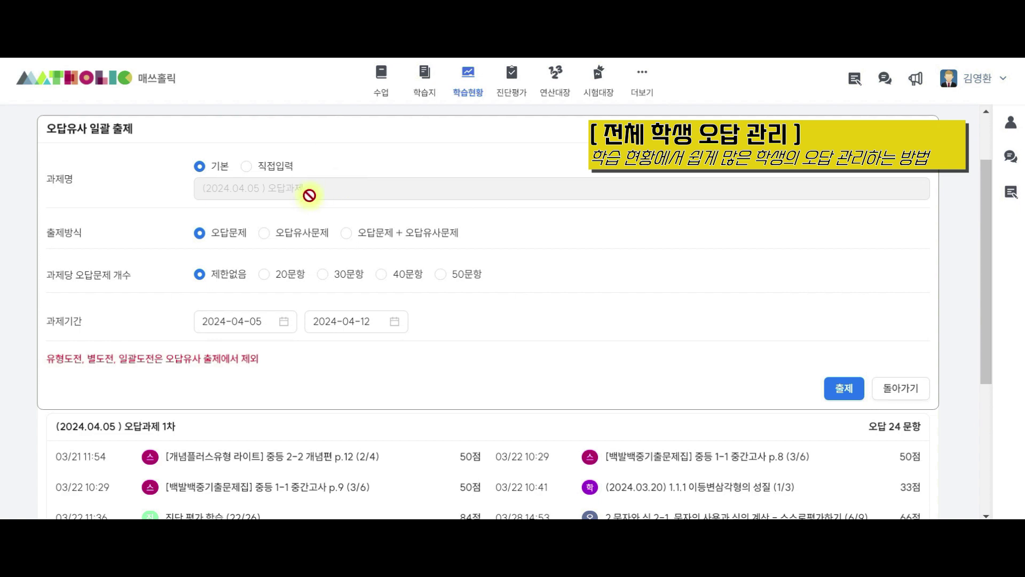
{"action": "left_click", "coordinate": [255, 164]}
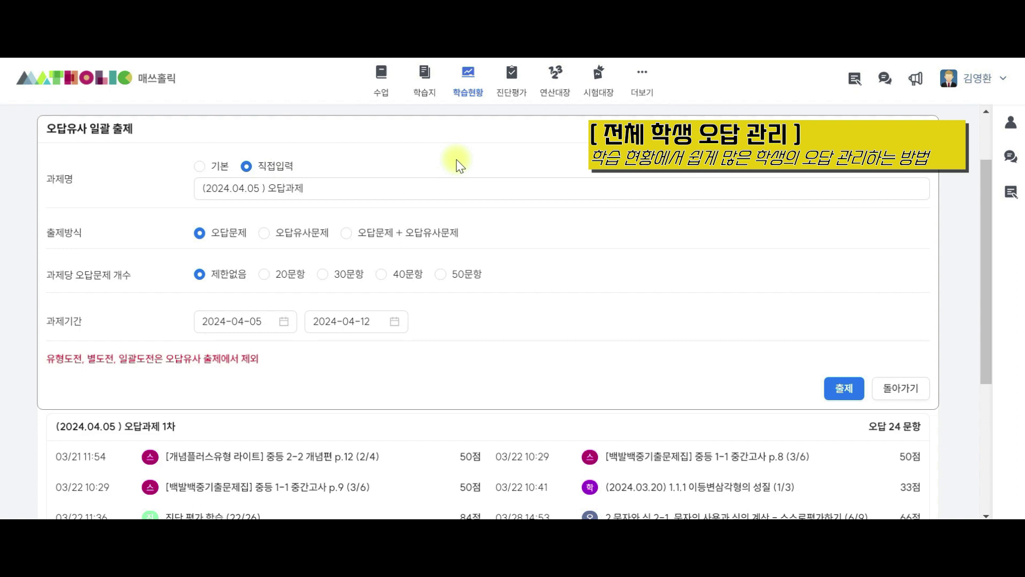
{"action": "left_click", "coordinate": [216, 171]}
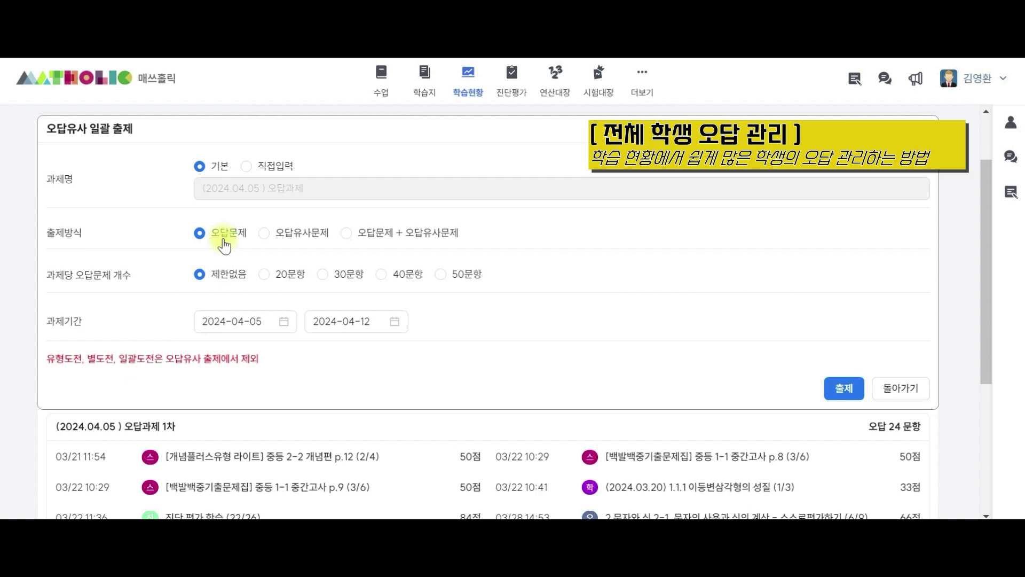
Step: Try the 오답문제 + 오답유사문제 option and set the bulk assignment's 출제방식 to 오답유사문제
{"action": "left_click", "coordinate": [319, 234]}
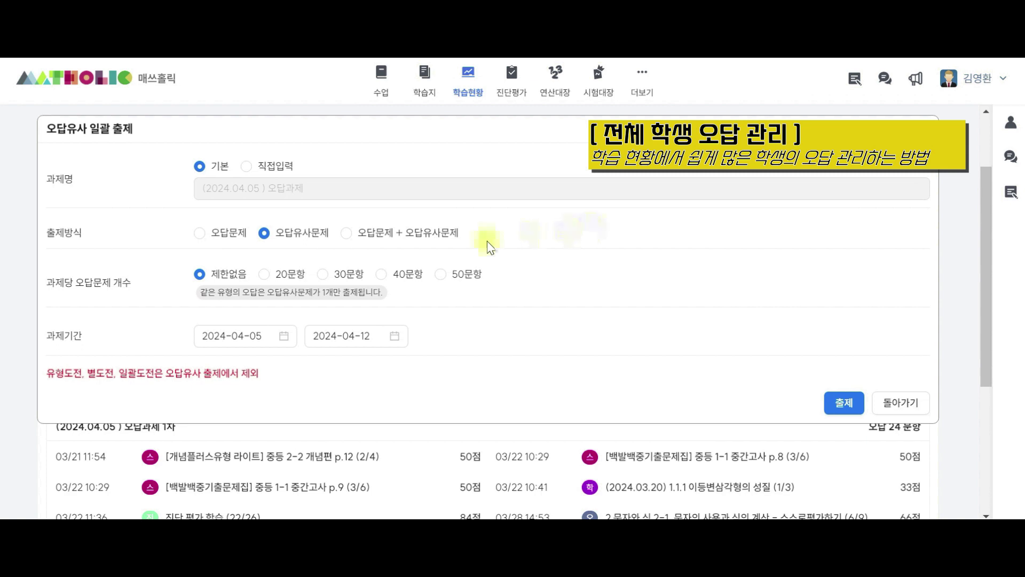
{"action": "left_click", "coordinate": [414, 234]}
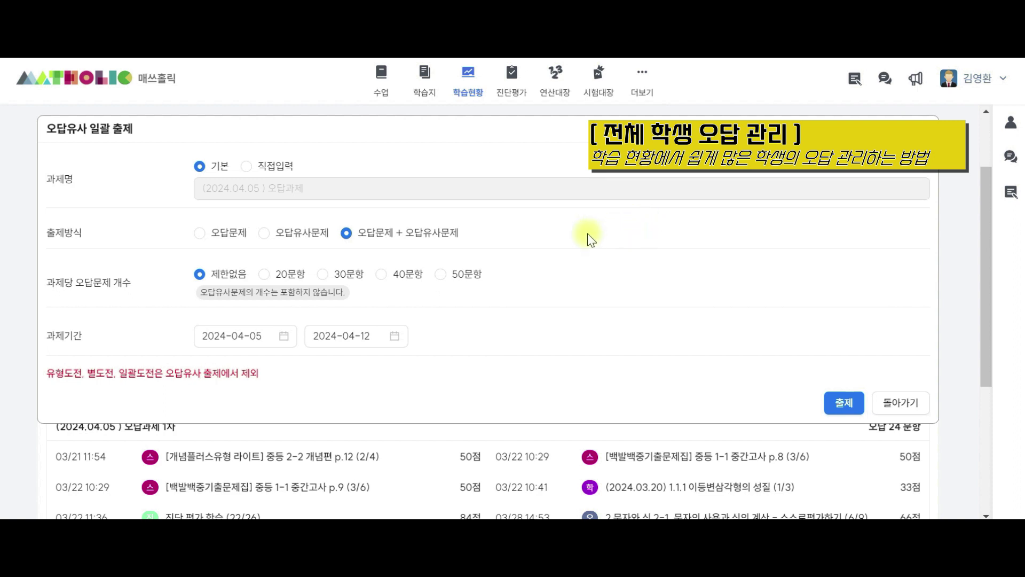
{"action": "left_click", "coordinate": [277, 234]}
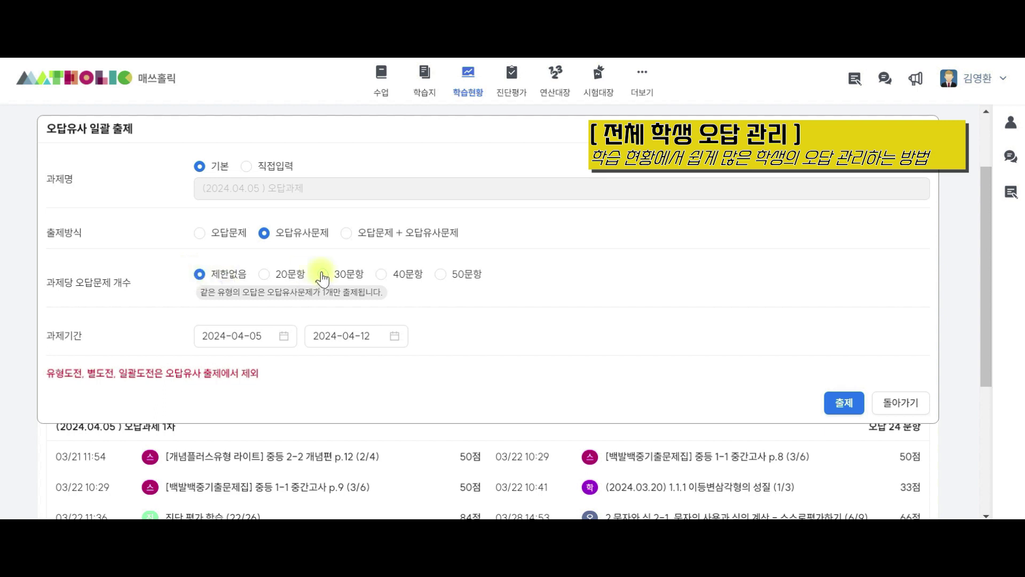
Step: Try the 20문항, 30문항, 40문항 and 50문항 limits per assignment and return to 제한없음
{"action": "left_click", "coordinate": [297, 282]}
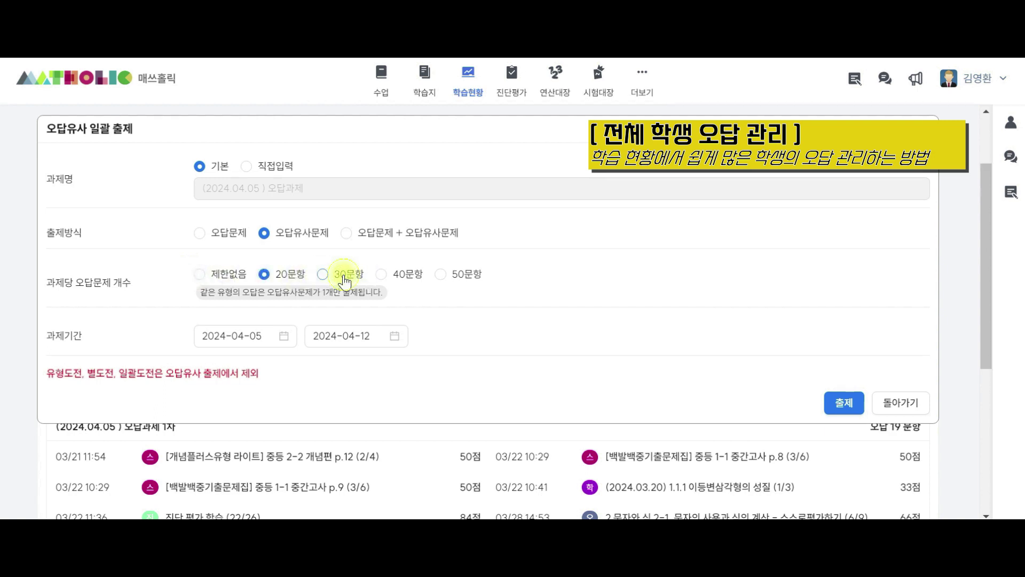
{"action": "left_click", "coordinate": [345, 281]}
{"action": "left_click", "coordinate": [406, 280]}
{"action": "left_click", "coordinate": [465, 275]}
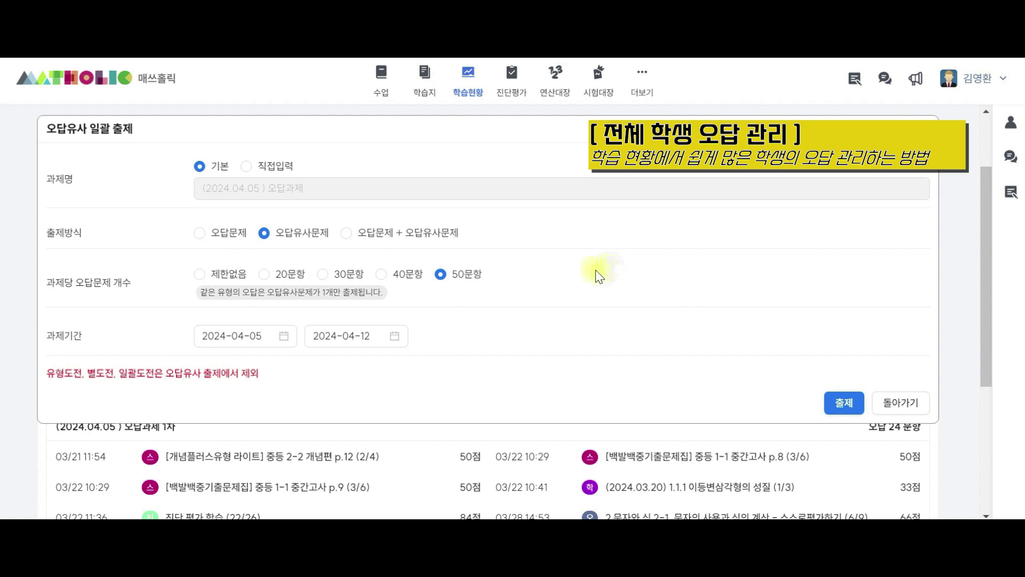
{"action": "left_click", "coordinate": [227, 275]}
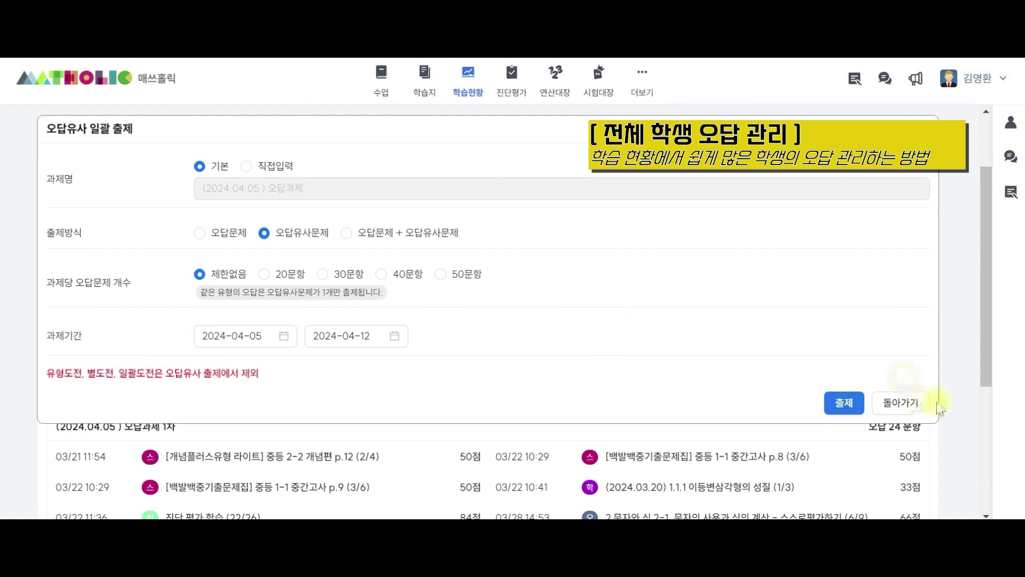
Step: Issue the bulk 오답유사문제 assignment to both selected students and close the completion dialog without printing
{"action": "scroll", "coordinate": [963, 425], "scroll_direction": "up", "scroll_amount": 1}
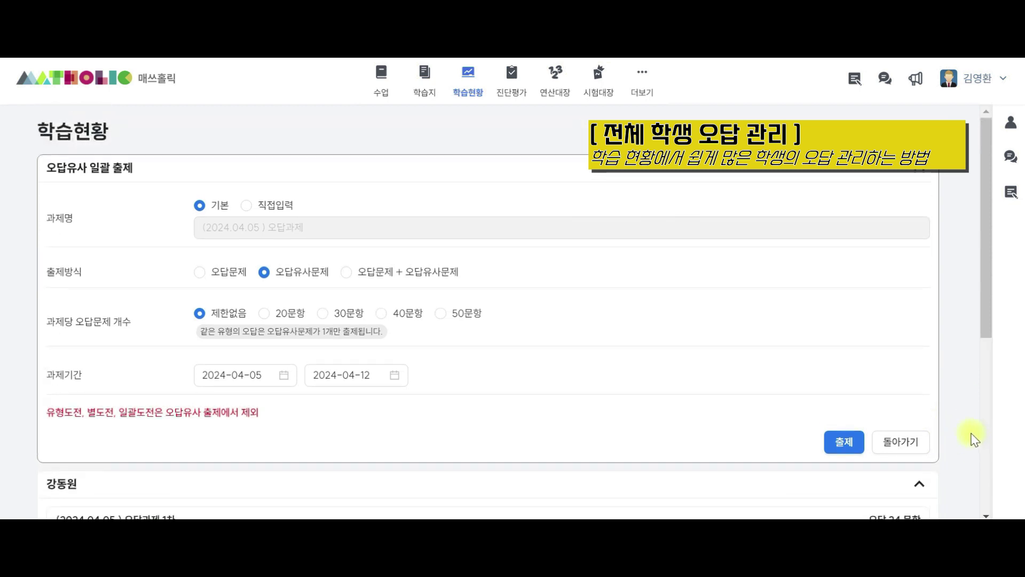
{"action": "mouse_move", "coordinate": [988, 328]}
{"action": "left_mouse_down"}
{"action": "mouse_move", "coordinate": [1007, 511]}
{"action": "mouse_move", "coordinate": [1000, 320]}
{"action": "mouse_move", "coordinate": [984, 325]}
{"action": "left_mouse_up"}
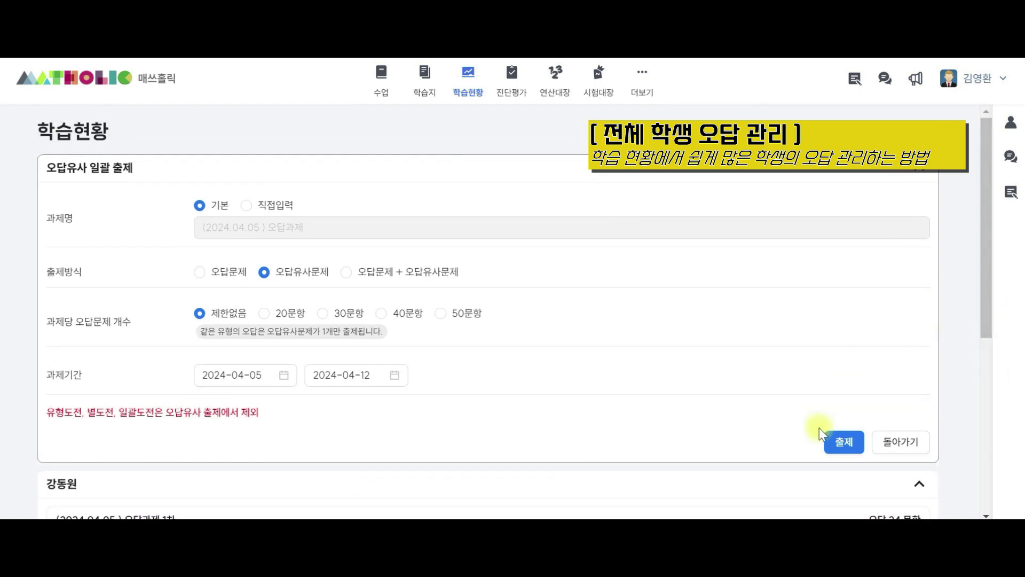
{"action": "left_click", "coordinate": [844, 443]}
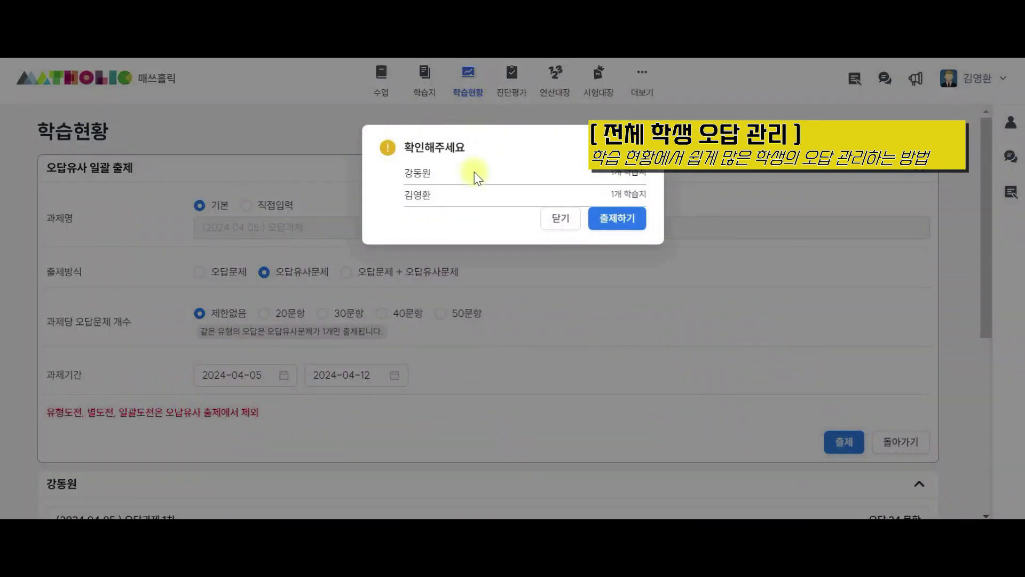
{"action": "left_click", "coordinate": [618, 219]}
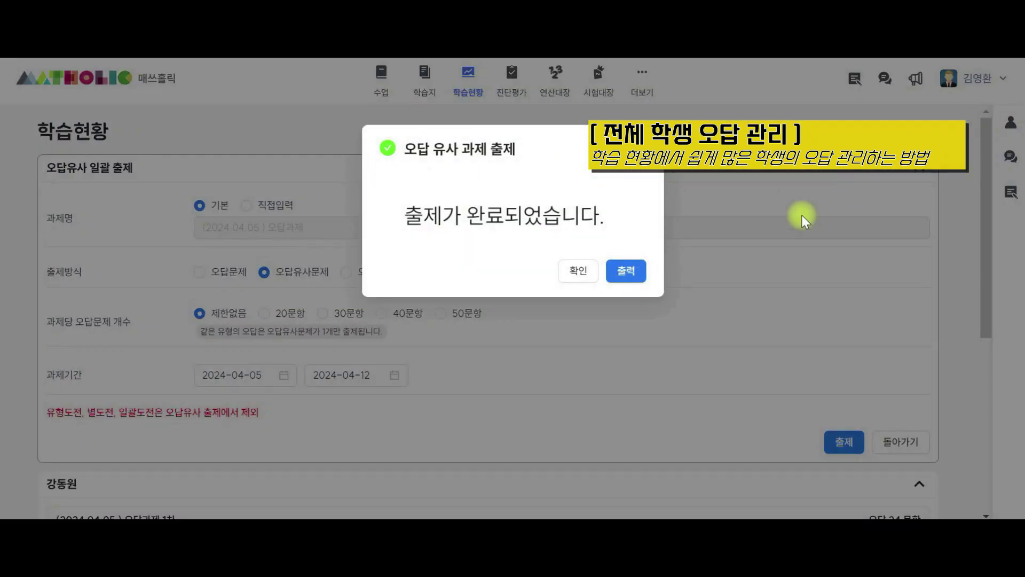
{"action": "left_click", "coordinate": [578, 271]}
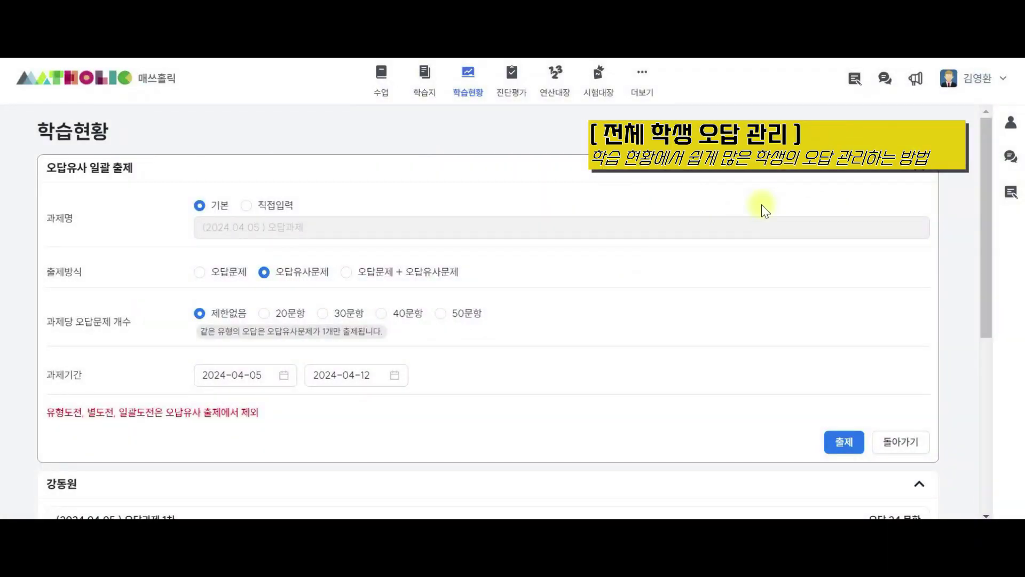